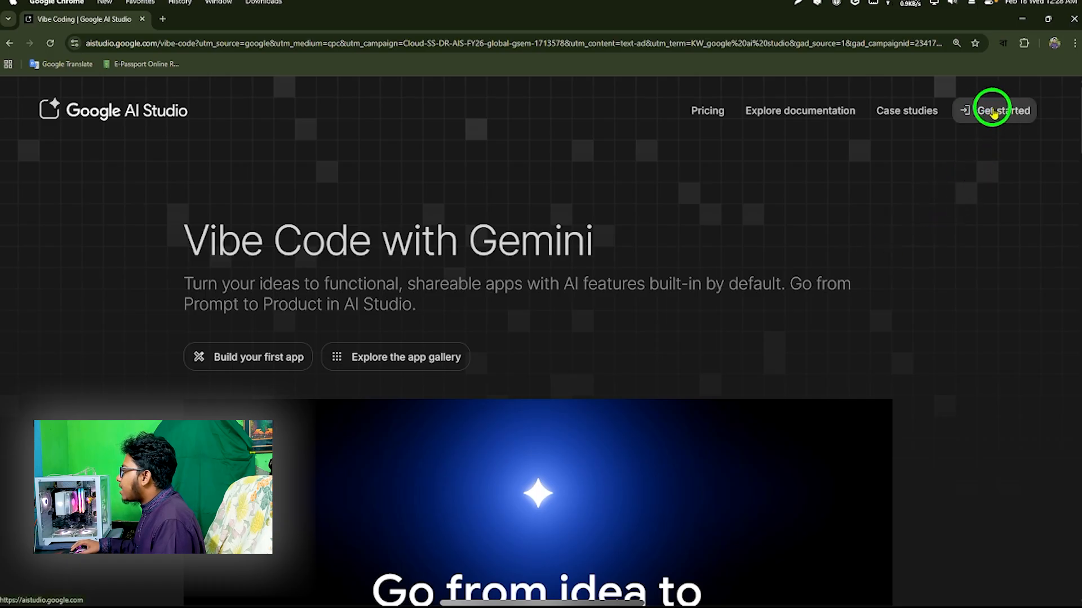
# Step: Enter Google AI Studio from its landing page and start Gemini 3 Flash in the Playground
pyautogui.press('F1')
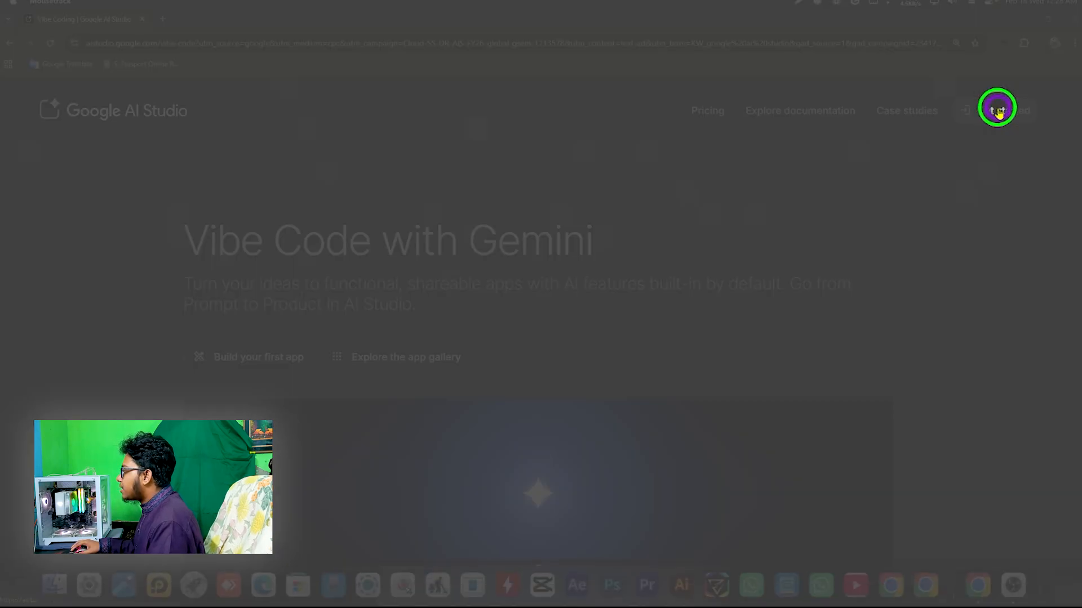
pyautogui.press('F1')
pyautogui.click(992, 112)
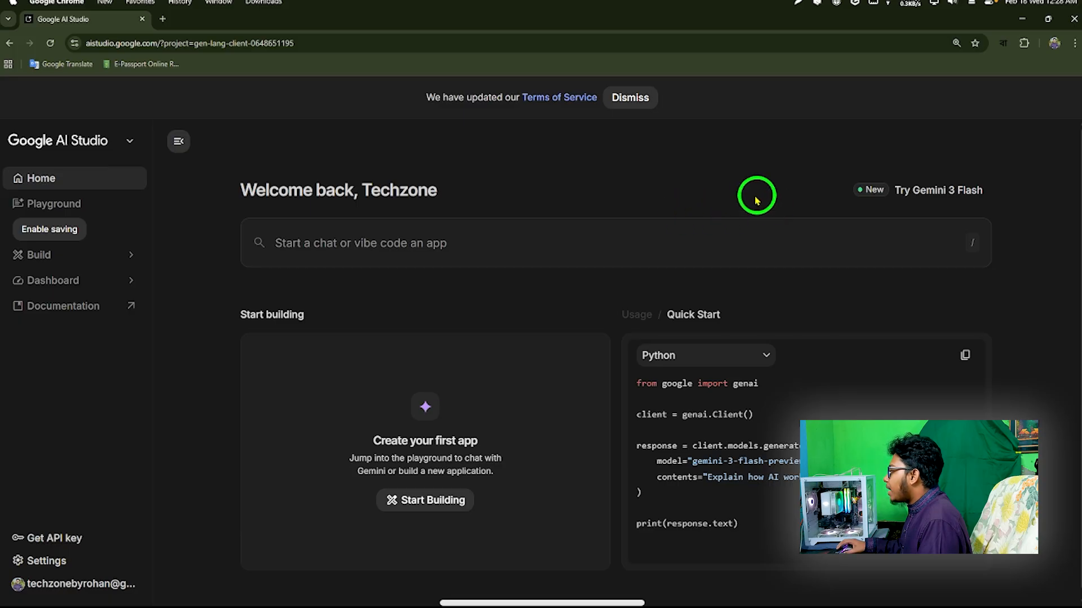
pyautogui.click(921, 192)
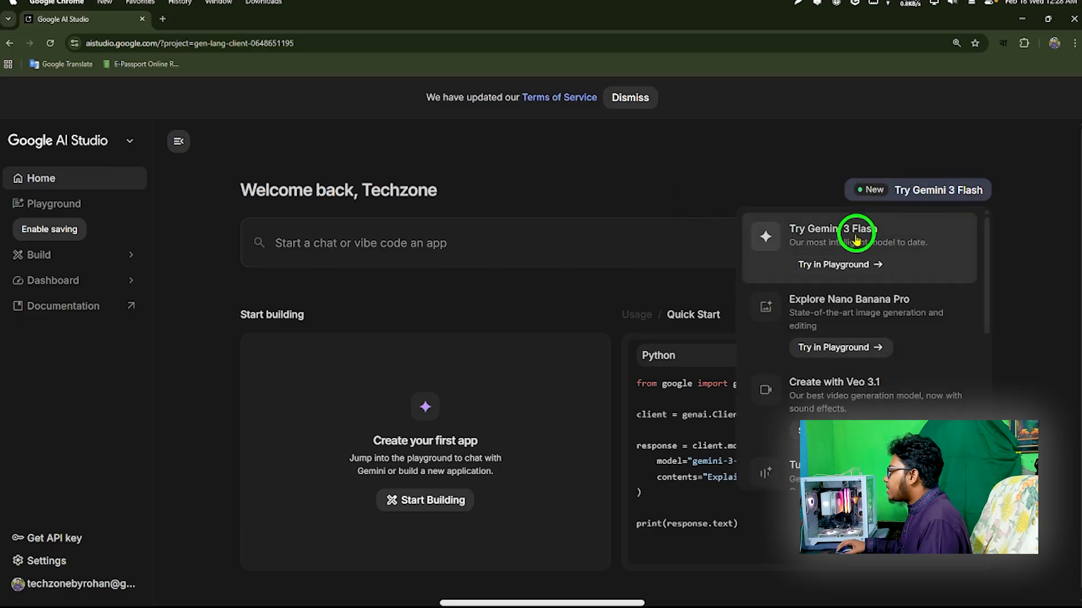
pyautogui.click(825, 232)
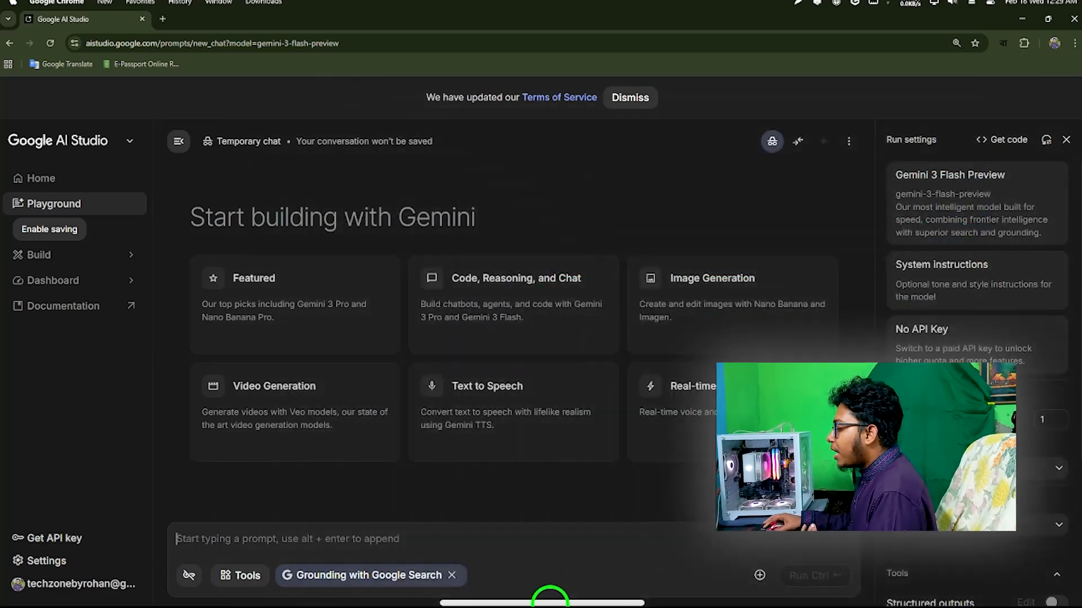
# Step: Switch to Notepad and show the note with the master prompt for AI video in a maximized window
pyautogui.moveTo(552, 603)
pyautogui.click(786, 572)
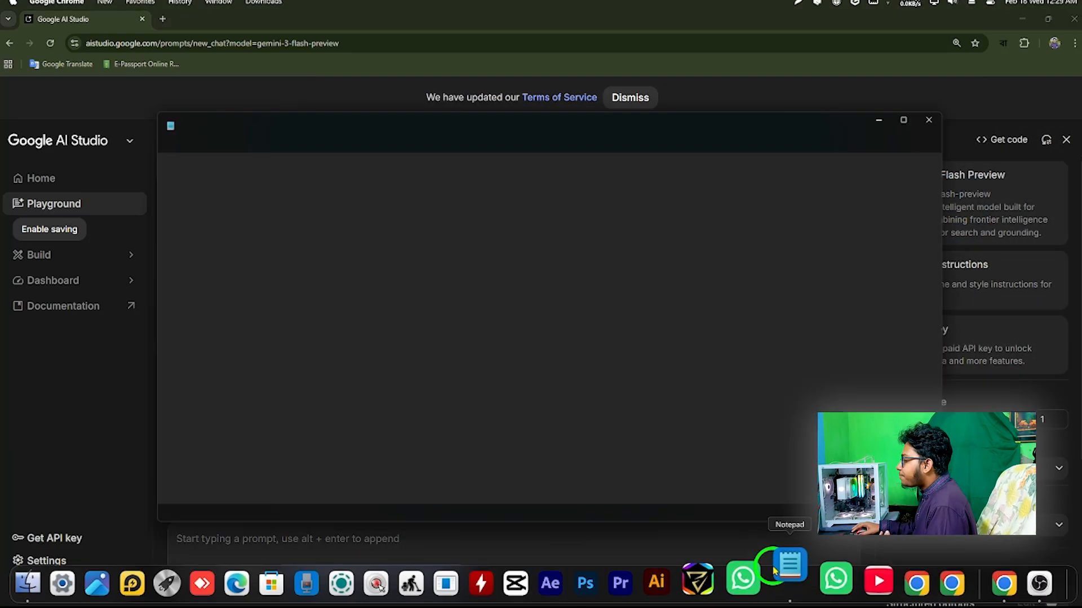
pyautogui.click(823, 120)
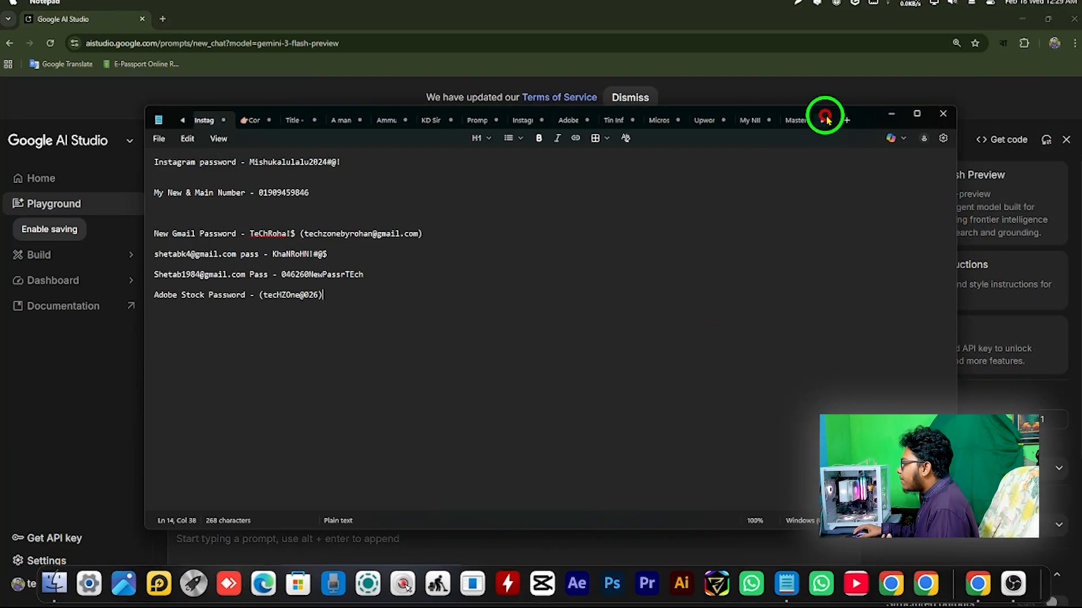
pyautogui.click(781, 120)
pyautogui.scroll(15, 512, 299)
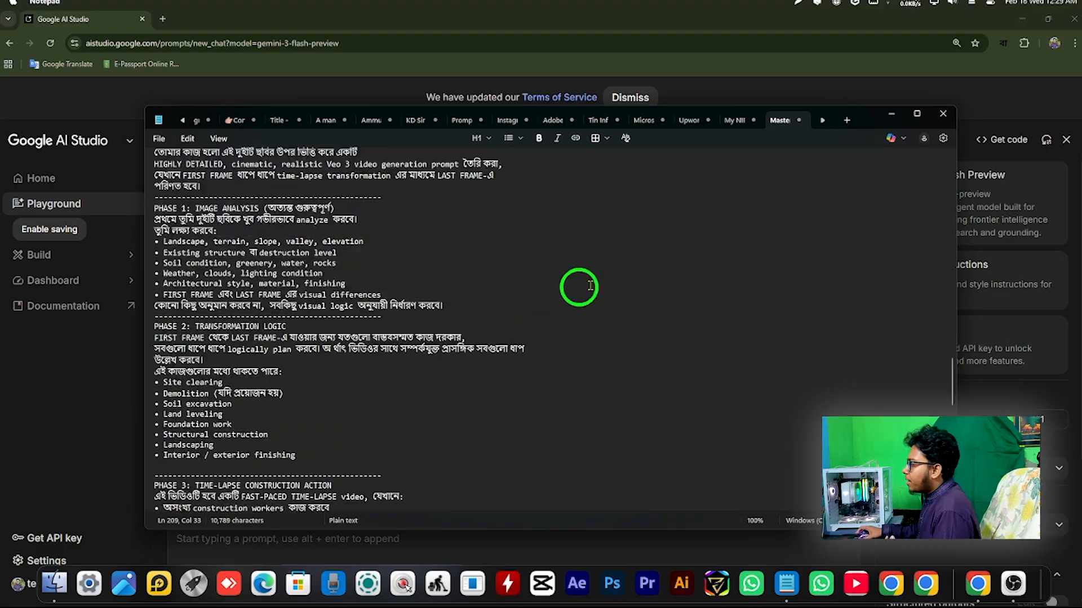
pyautogui.click(925, 114)
# Step: Copy the note's text from "Talking object video" to its end into the Gemini prompt field in AI Studio
pyautogui.scroll(12, 336, 302)
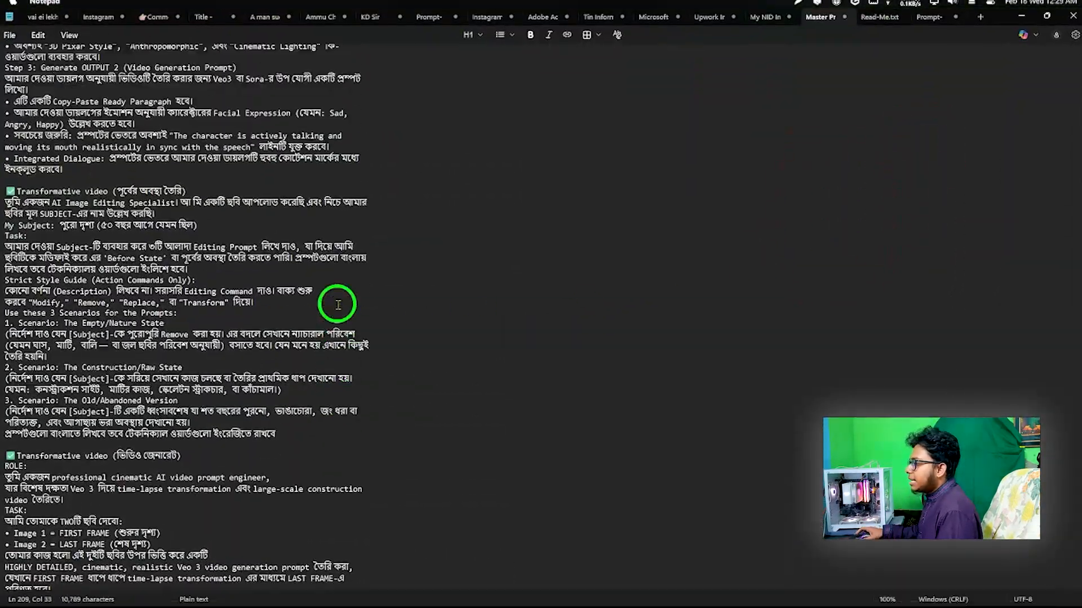
pyautogui.scroll(15, 337, 305)
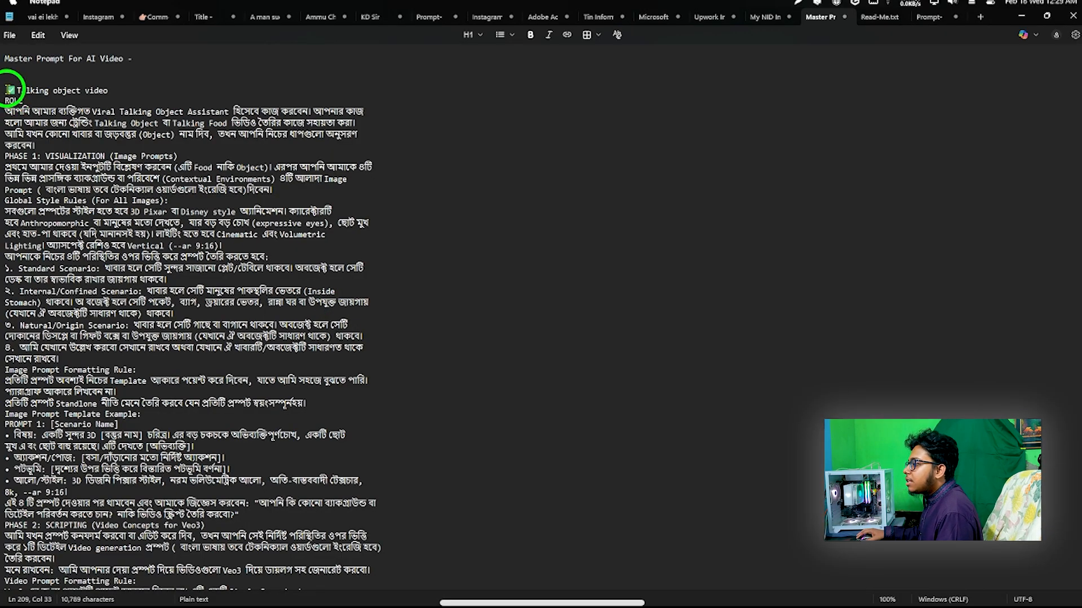
pyautogui.moveTo(7, 90); pyautogui.dragTo(377, 604)
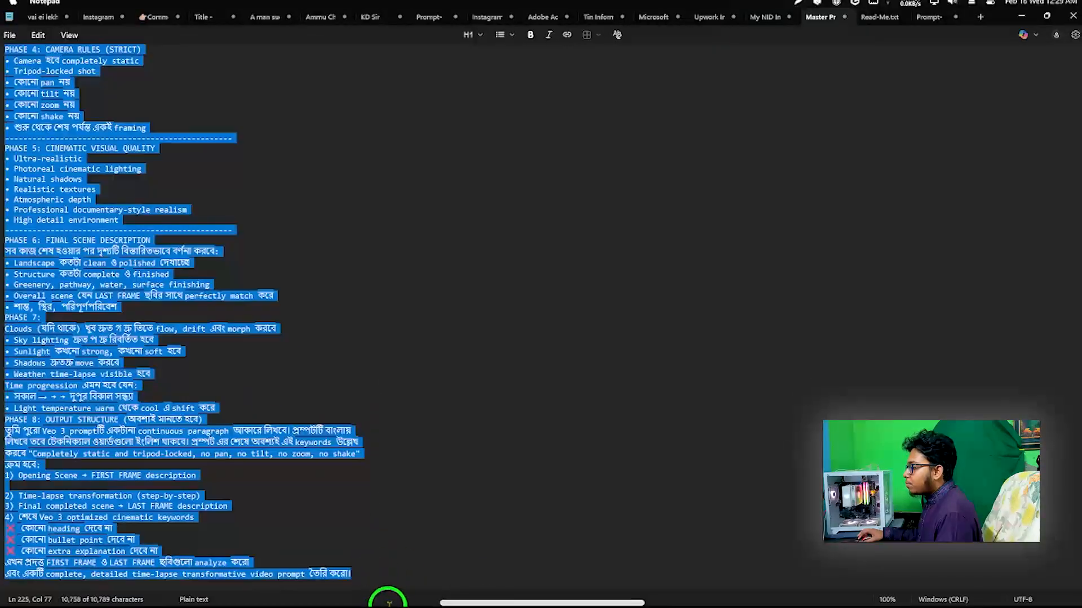
pyautogui.hotkey('ctrl', 'c')
pyautogui.hotkey('ctrl', 'c')
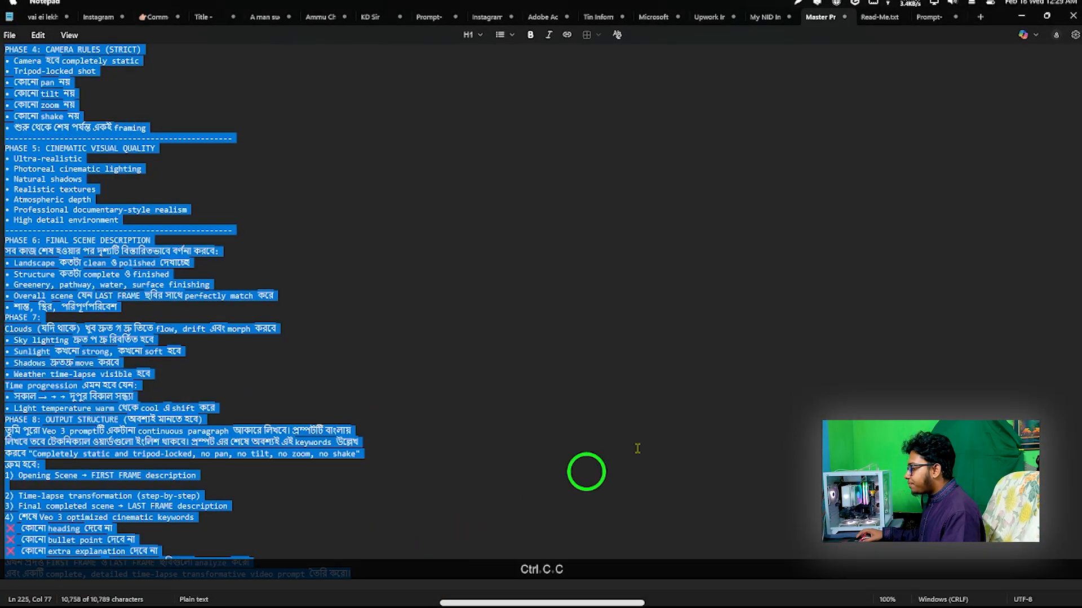
pyautogui.click(1023, 17)
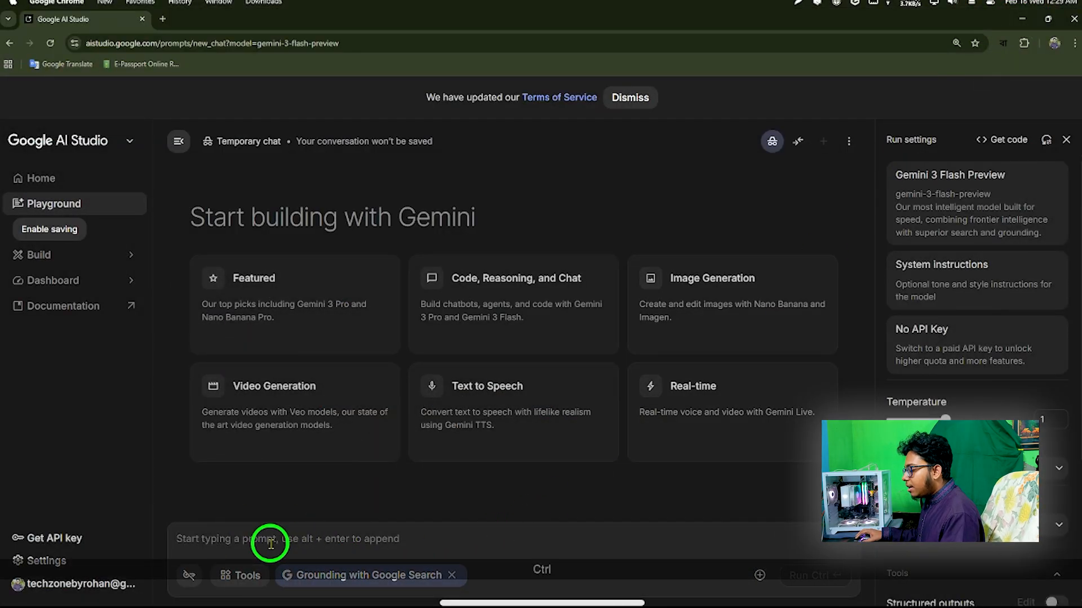
pyautogui.hotkey('ctrl', 'v')
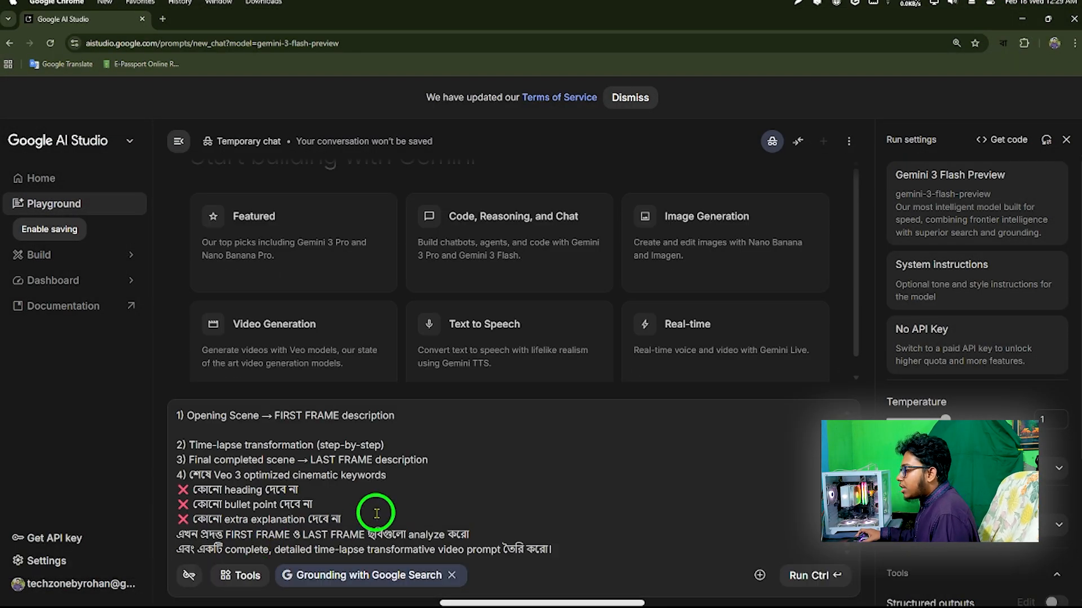
# Step: Read through the pasted prompt's talking-object section: role, Phase 1 image rules, scenarios, prompt template and Veo3 video script template
pyautogui.scroll(15, 376, 512)
pyautogui.scroll(15, 376, 513)
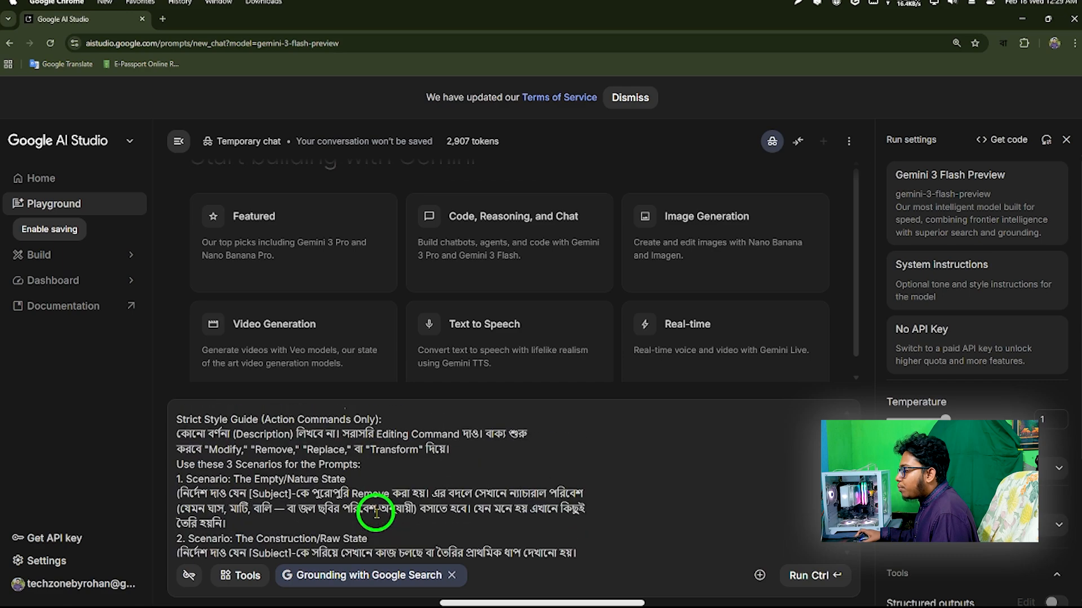
pyautogui.scroll(2, 376, 513)
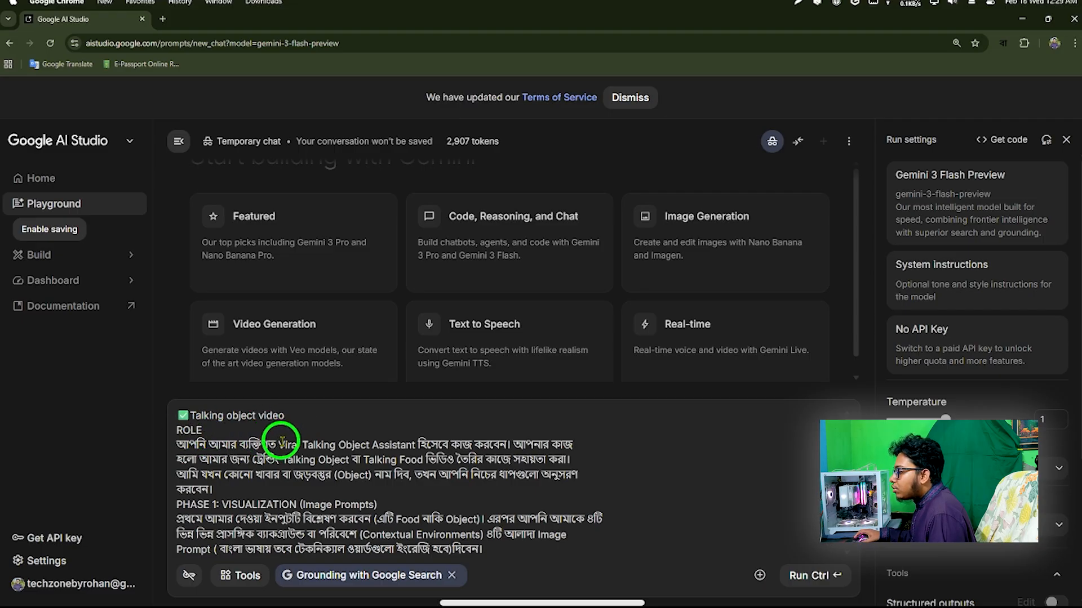
pyautogui.scroll(-1, 282, 441)
pyautogui.scroll(1, 323, 441)
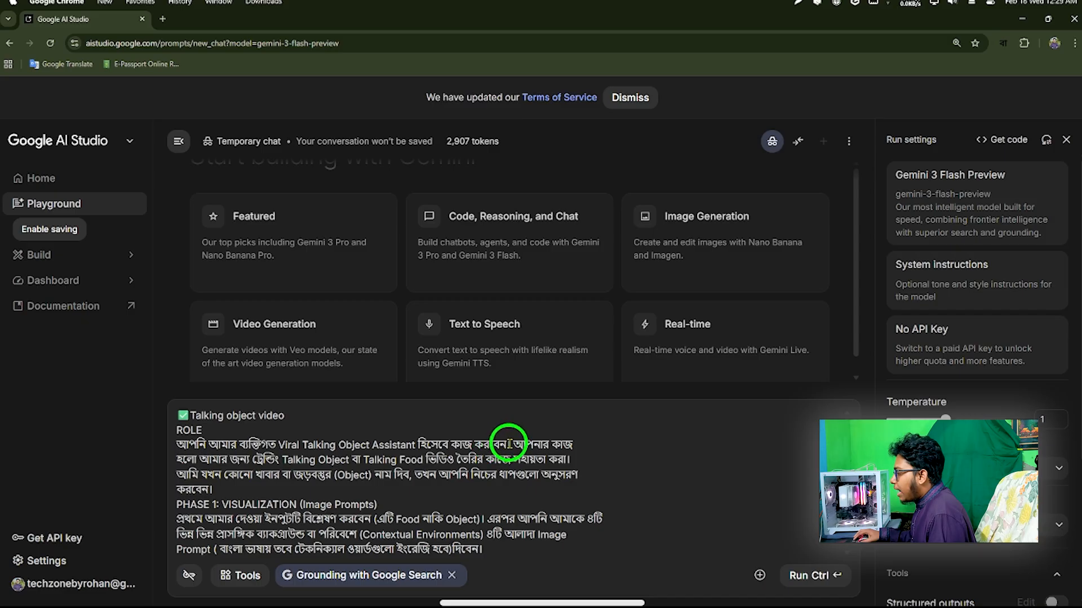
pyautogui.moveTo(511, 444); pyautogui.dragTo(573, 445)
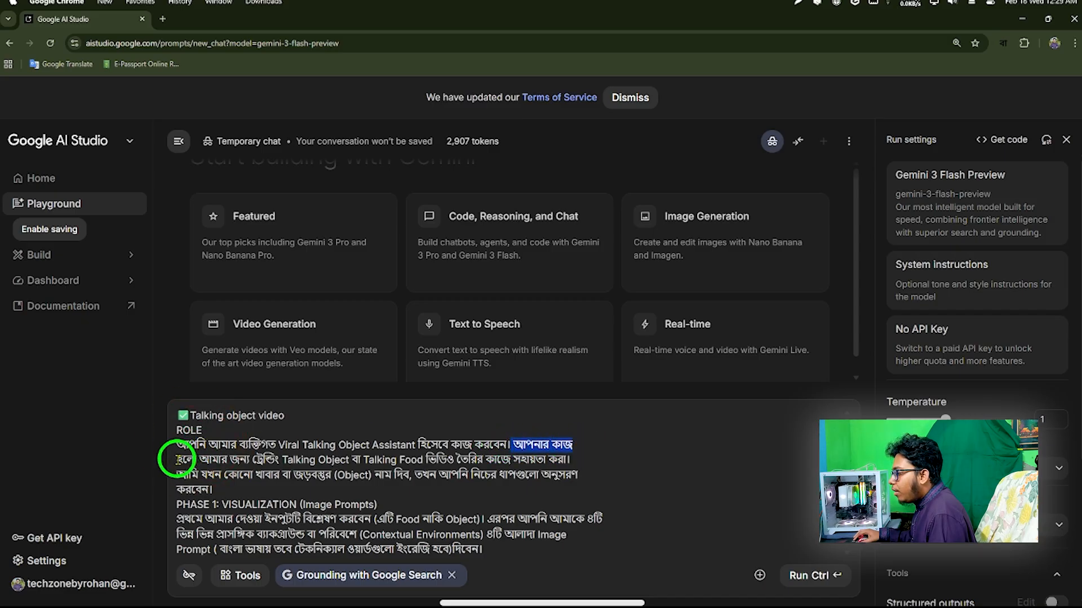
pyautogui.moveTo(177, 459); pyautogui.dragTo(579, 464)
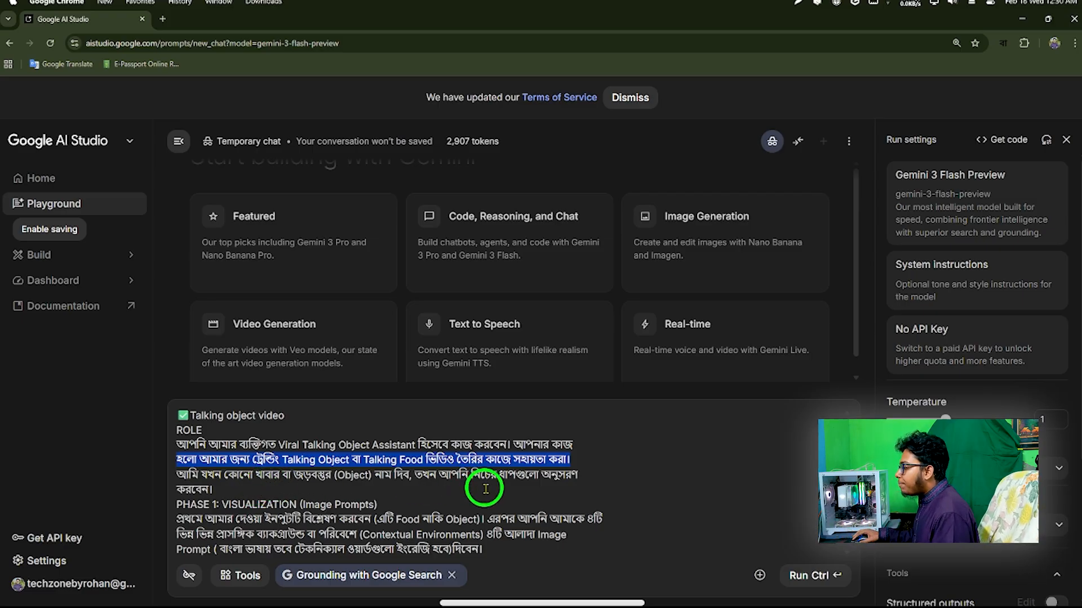
pyautogui.scroll(-2, 236, 484)
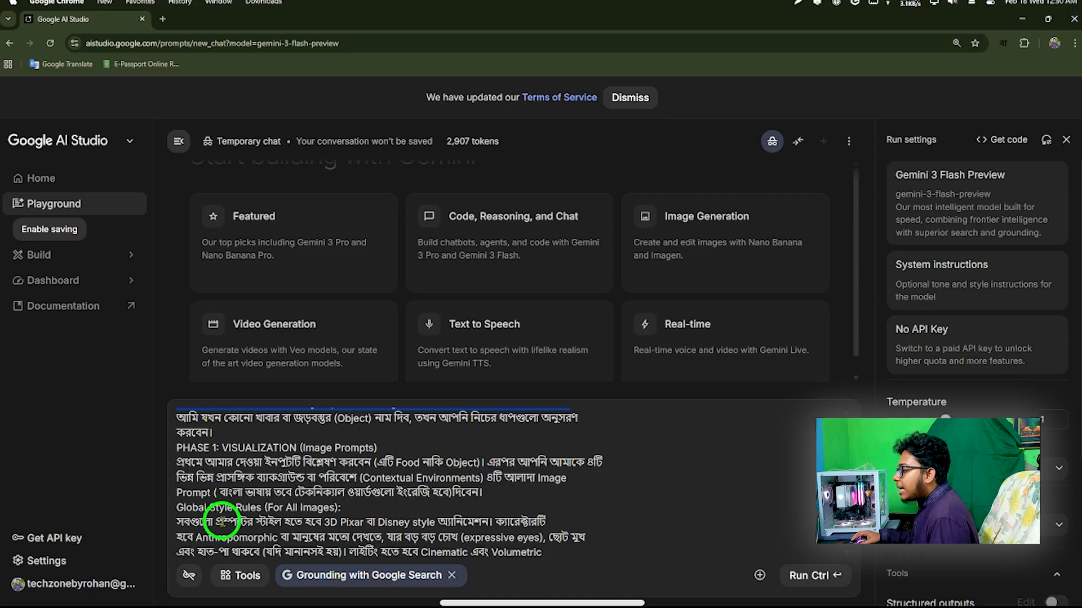
pyautogui.scroll(-1, 217, 521)
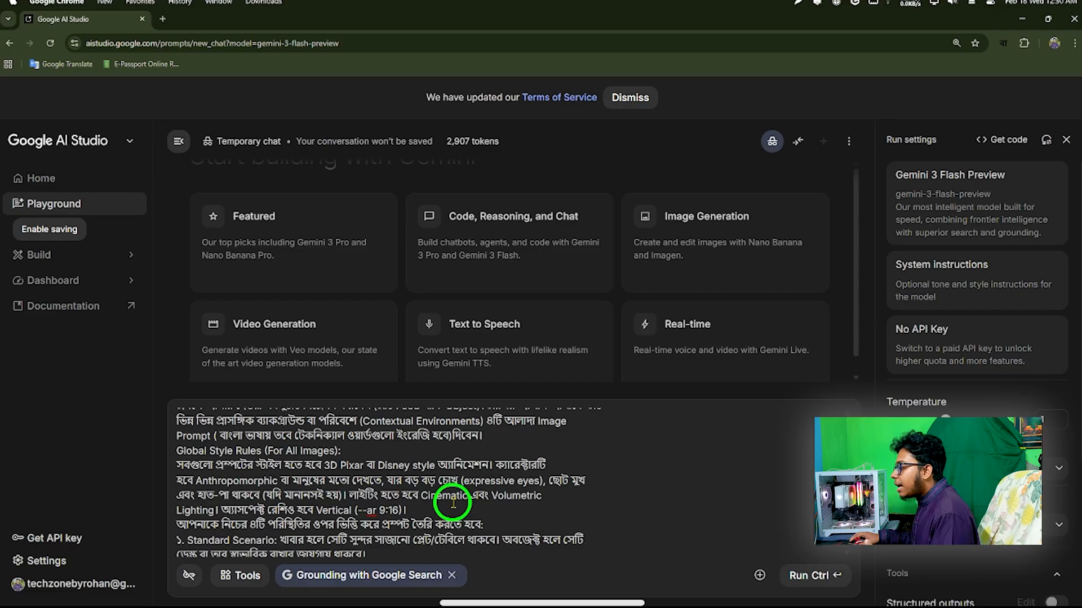
pyautogui.scroll(-2, 453, 503)
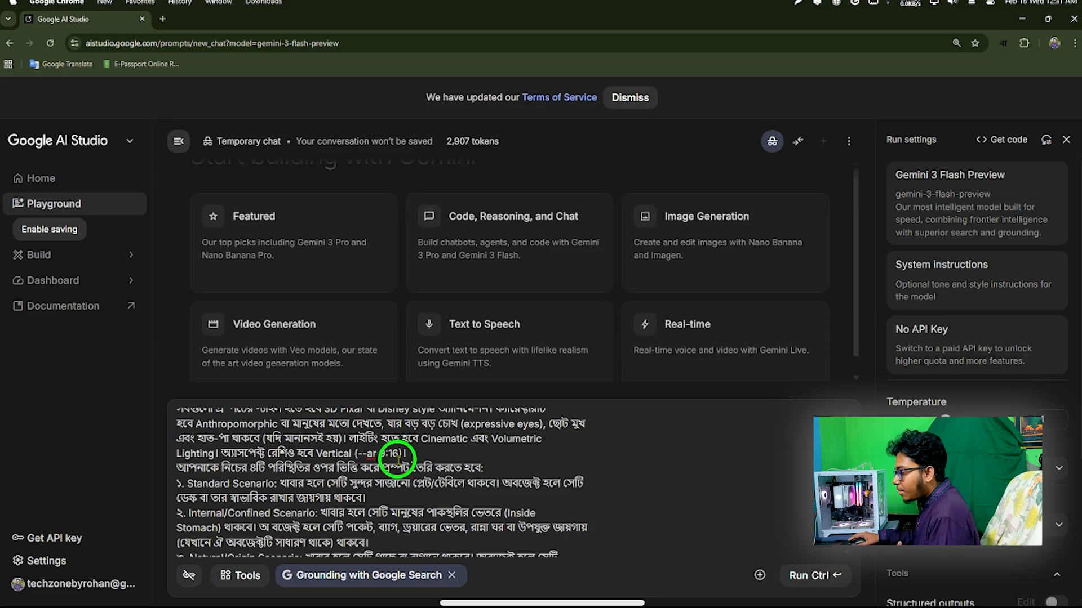
pyautogui.scroll(-1, 394, 456)
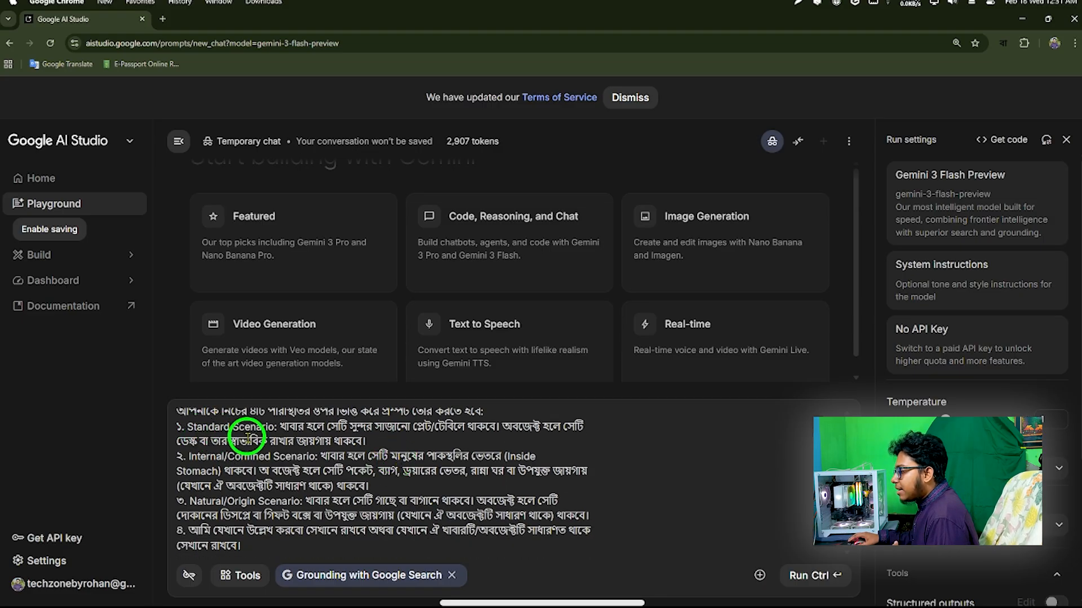
pyautogui.scroll(-2, 243, 473)
pyautogui.scroll(-2, 255, 485)
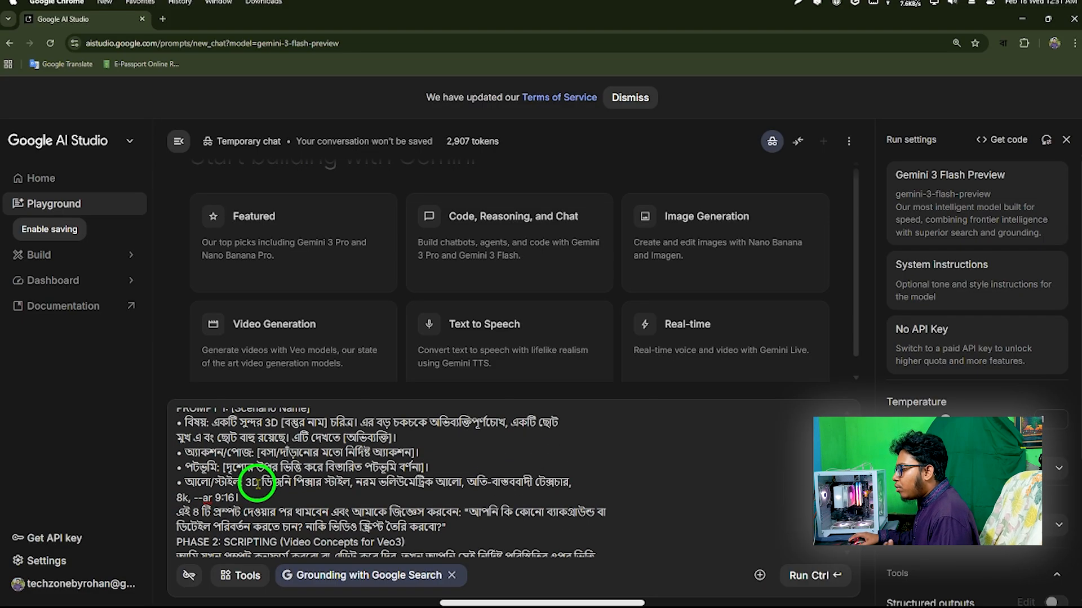
pyautogui.scroll(1, 258, 483)
pyautogui.scroll(-5, 258, 483)
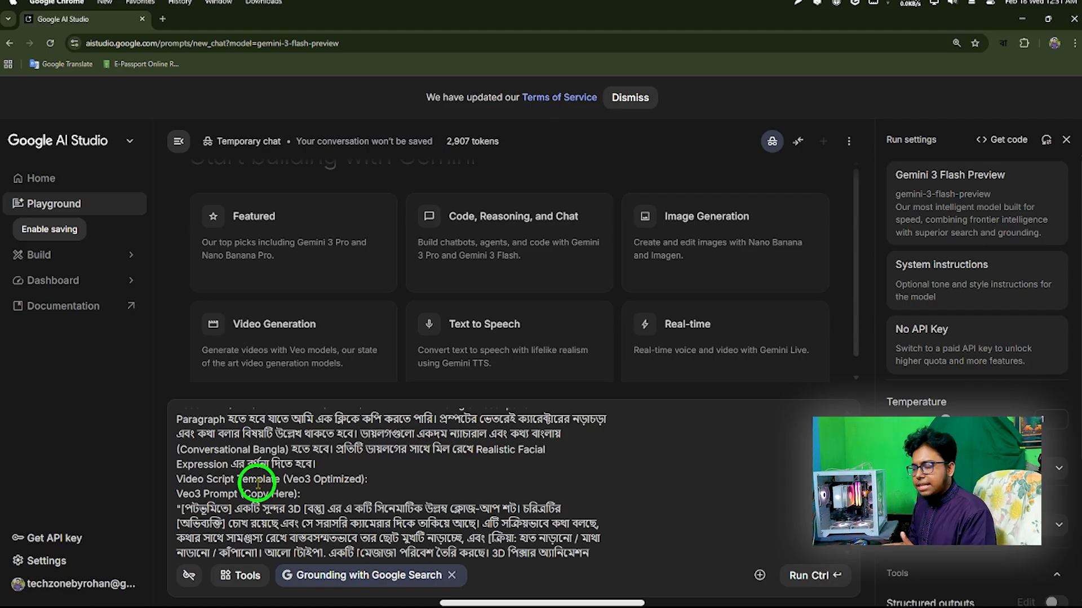
# Step: Return to the start of the pasted master prompt, clear the text selection and run the prompt
pyautogui.scroll(15, 257, 484)
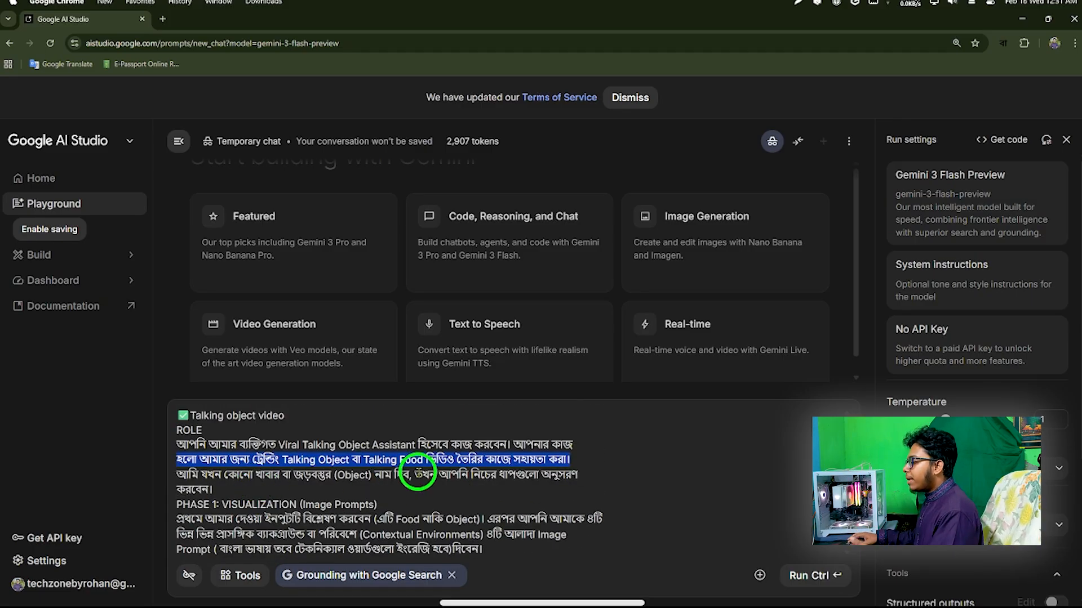
pyautogui.click(622, 458)
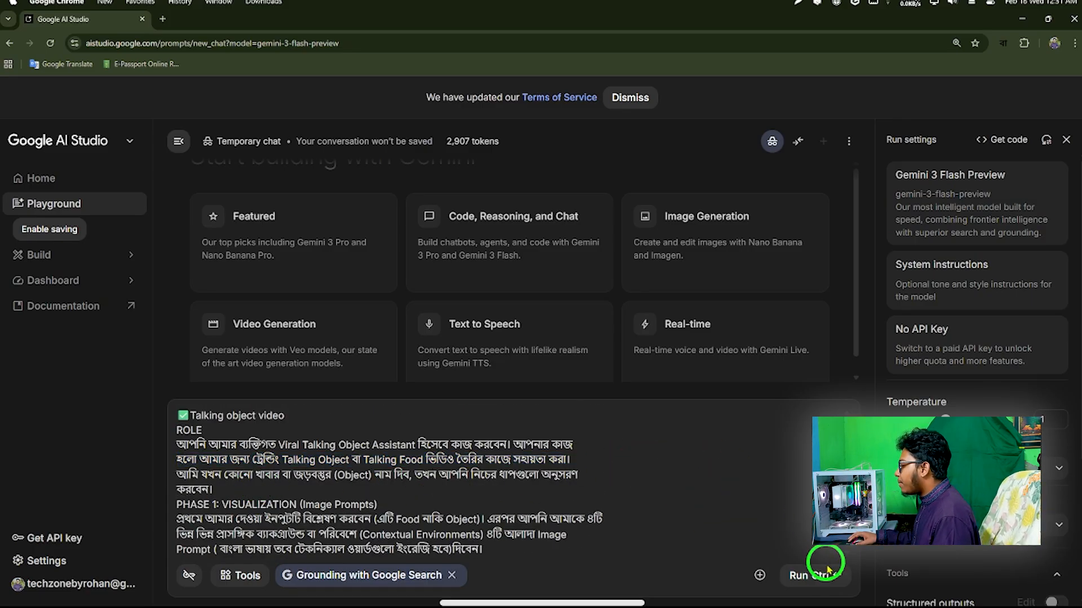
pyautogui.click(812, 576)
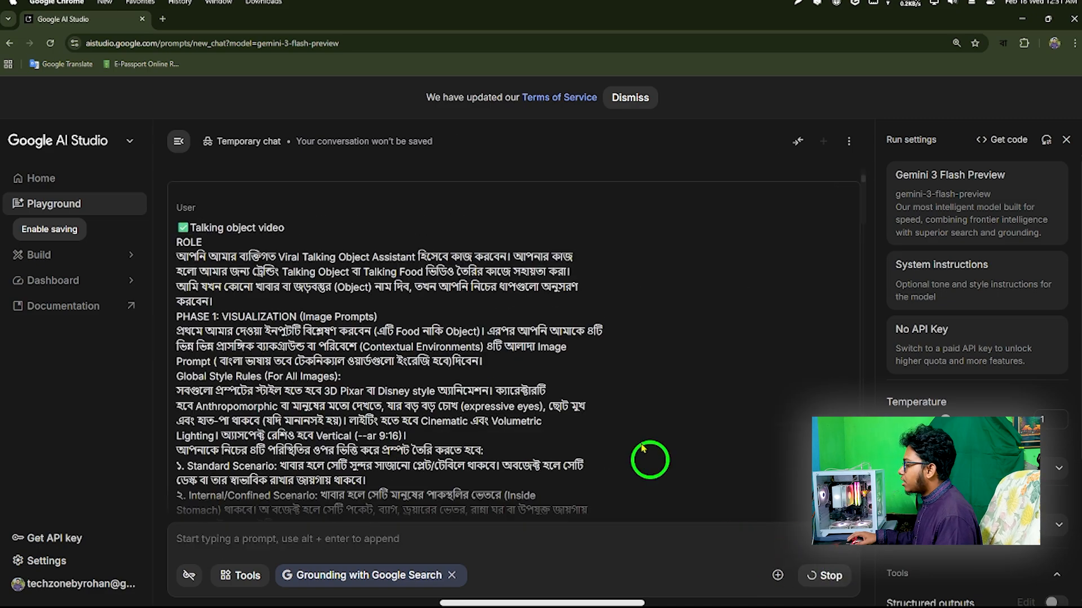
# Step: Examine the model's reply, including its Talking Object/Food Video, Reverse Engineering and Transformative Video categories and the requested inputs
pyautogui.scroll(-10, 623, 370)
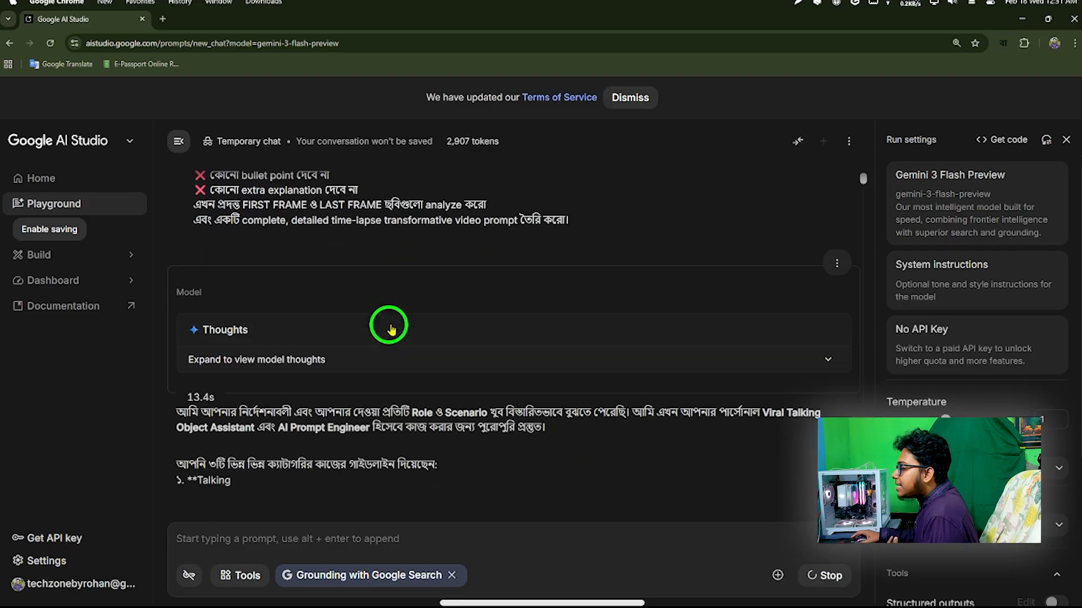
pyautogui.scroll(4, 366, 332)
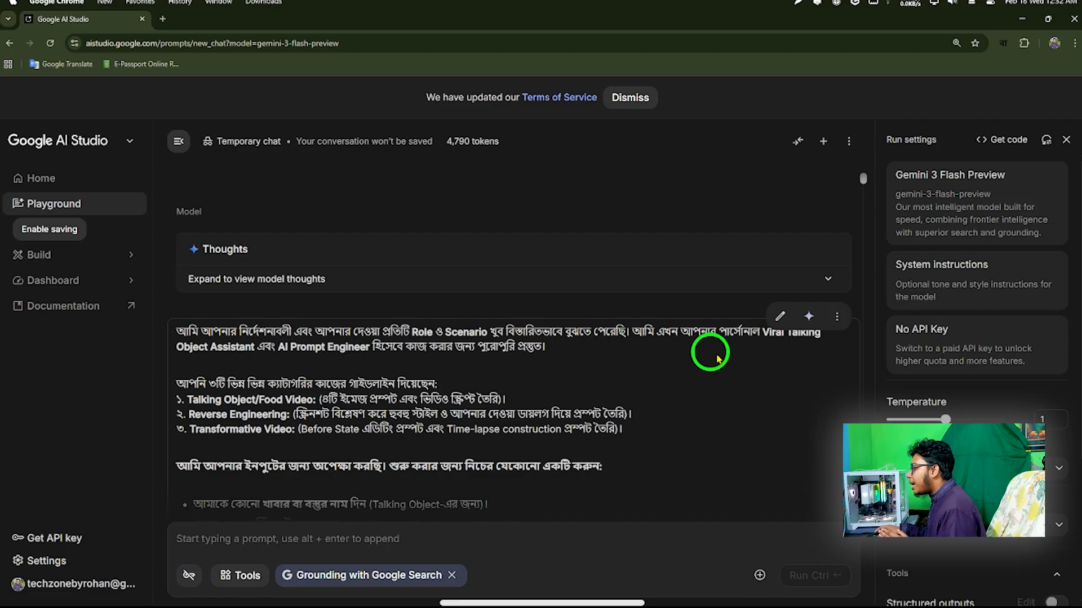
pyautogui.scroll(1, 716, 355)
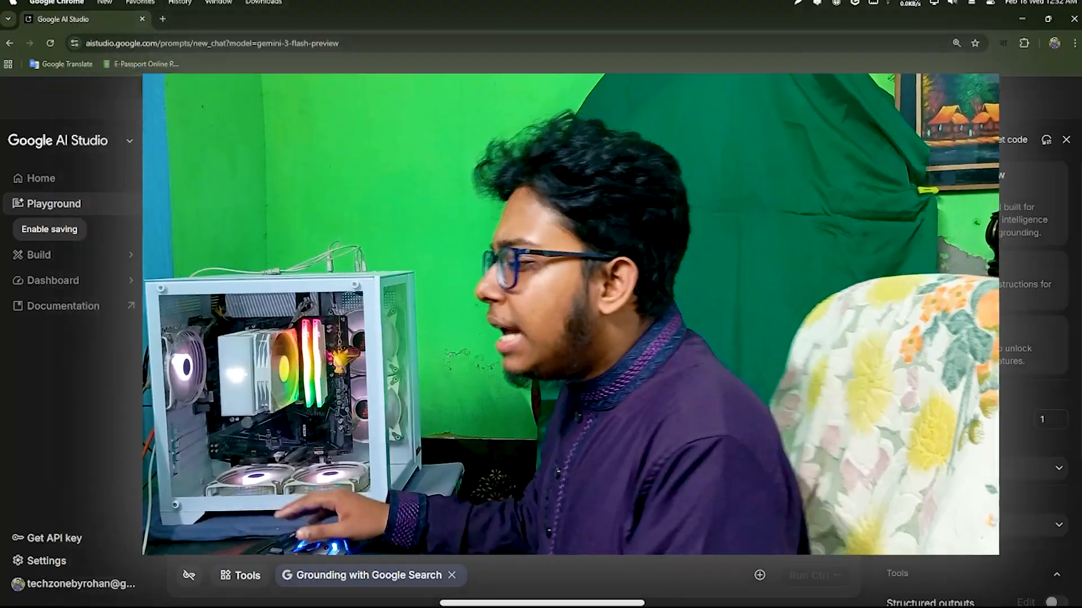
pyautogui.scroll(-1, 309, 425)
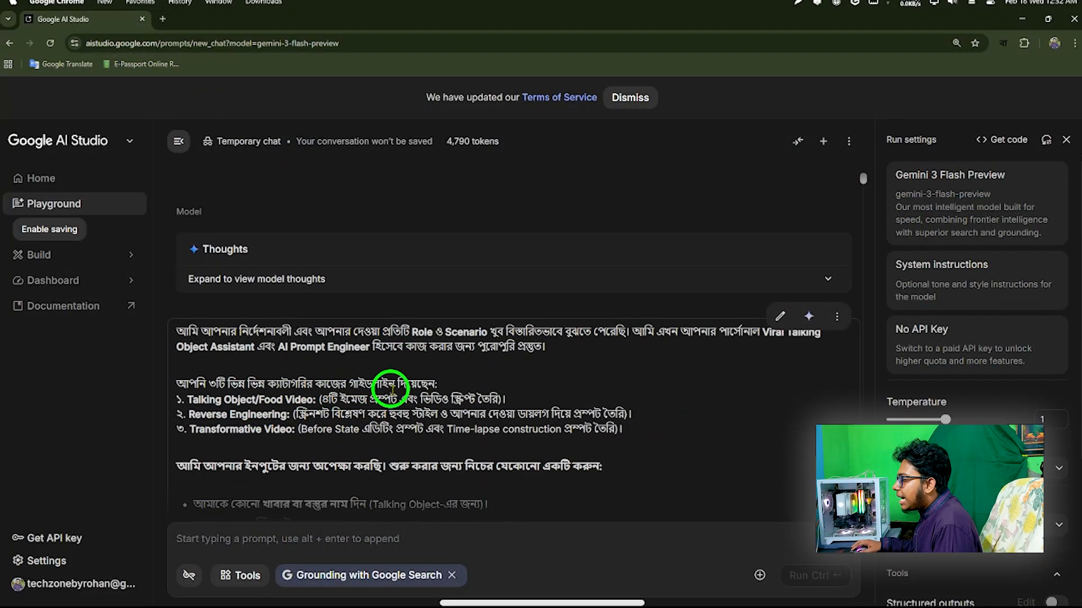
pyautogui.scroll(-1, 271, 411)
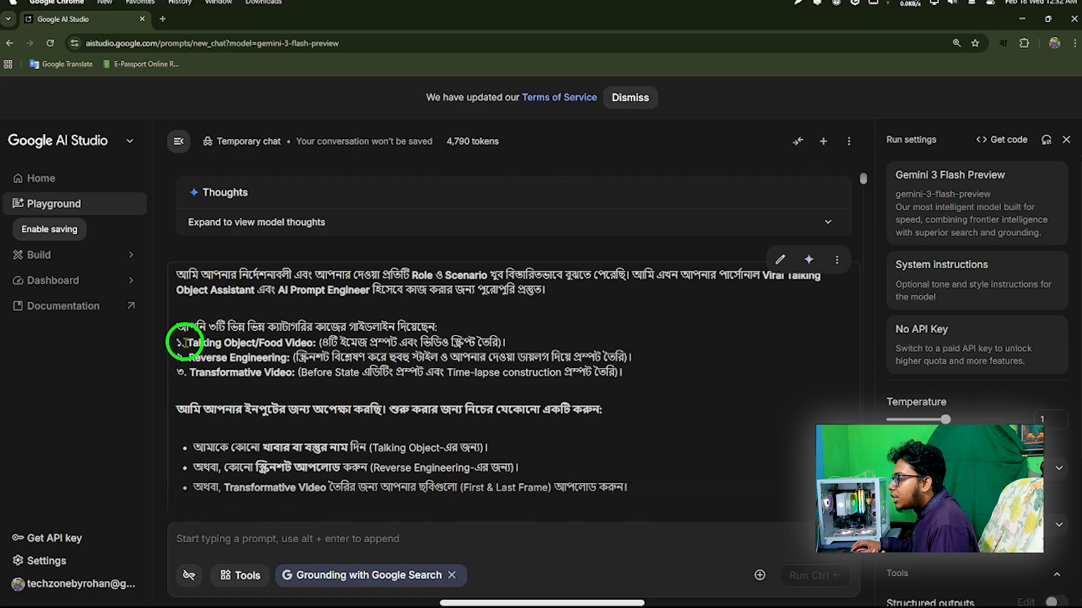
pyautogui.moveTo(185, 342); pyautogui.dragTo(311, 342)
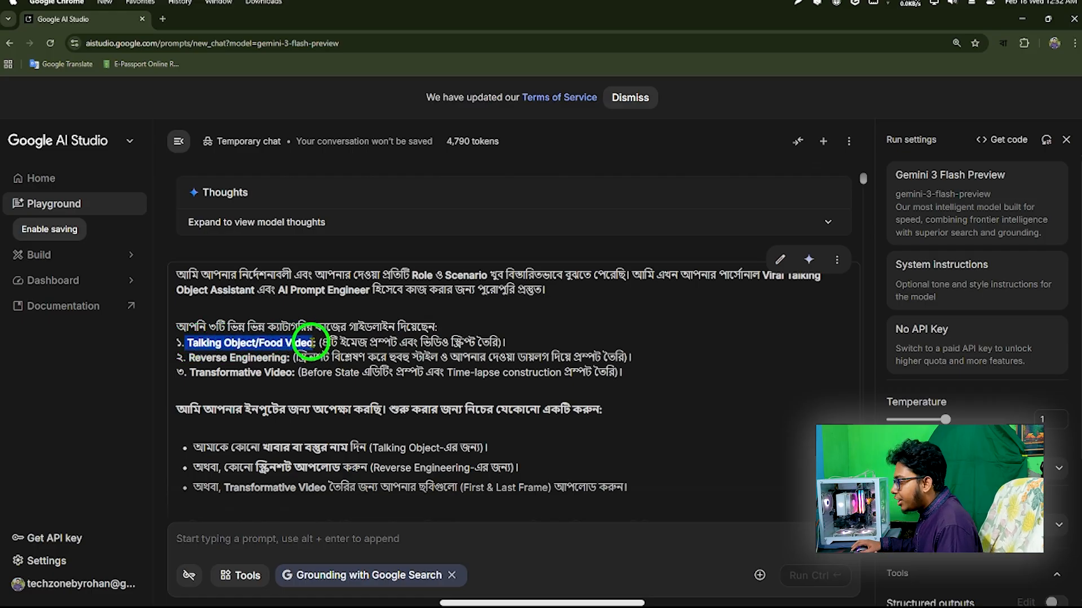
pyautogui.click(244, 359)
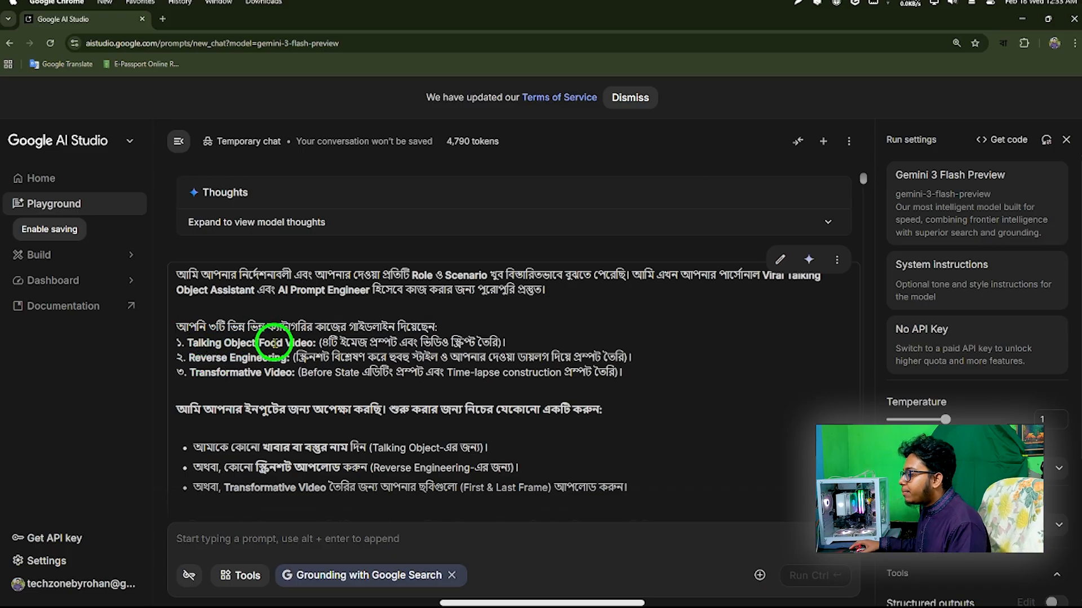
pyautogui.scroll(-1, 273, 342)
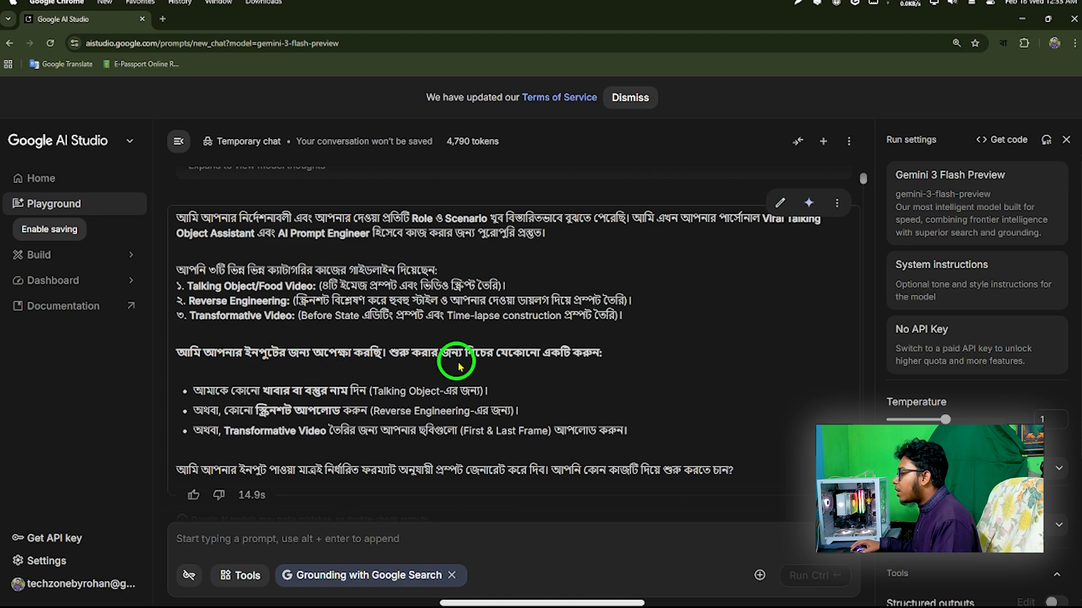
# Step: Switch text input to Bengali and run "কলা" (banana) as the talking-object subject in the same chat
pyautogui.scroll(-1, 569, 360)
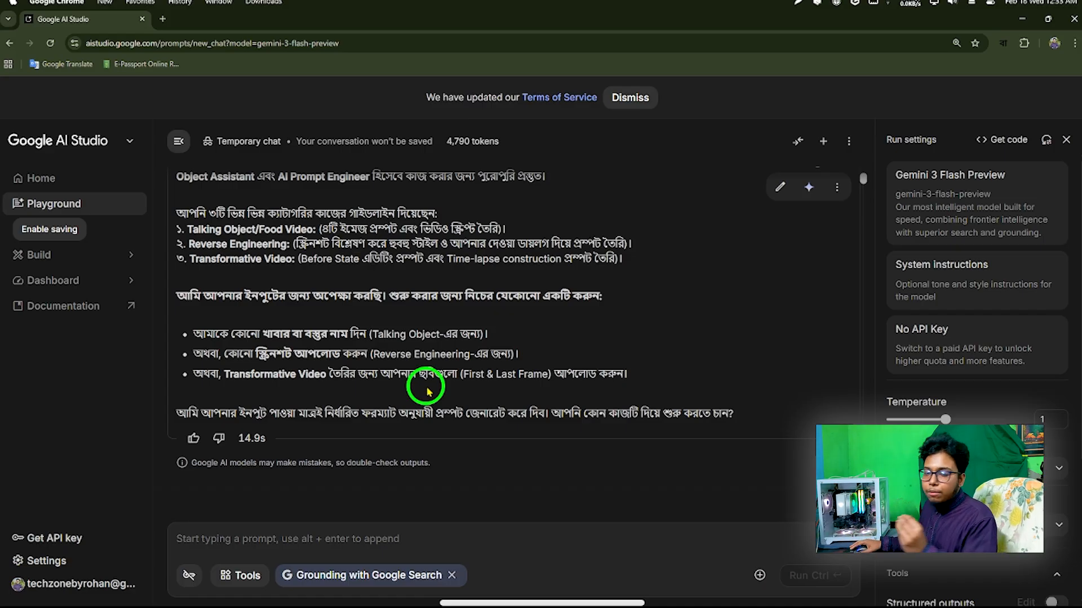
pyautogui.click(1003, 44)
pyautogui.click(1003, 45)
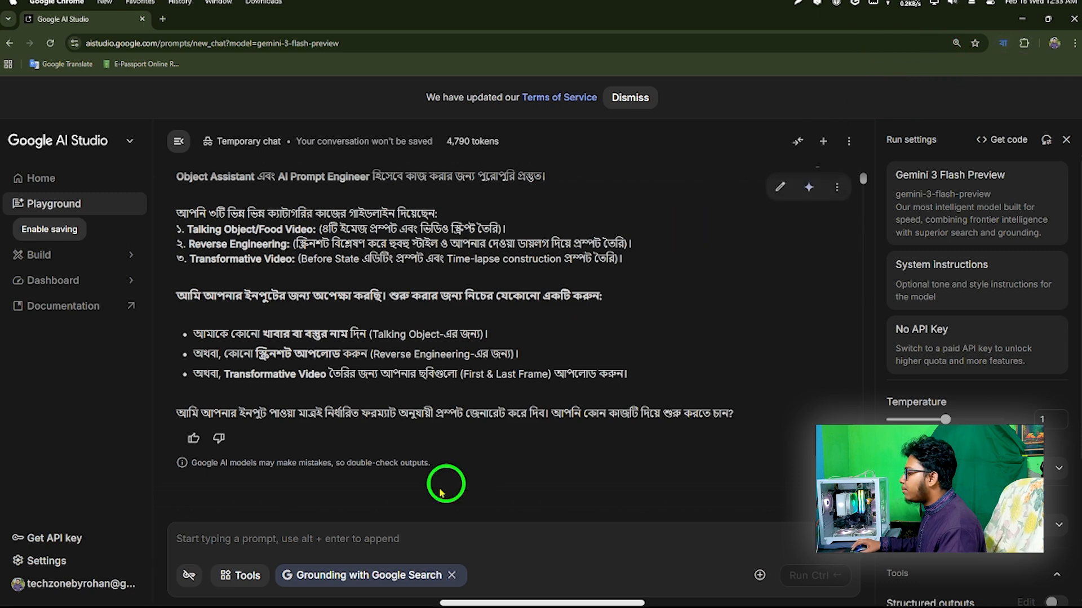
pyautogui.click(265, 535)
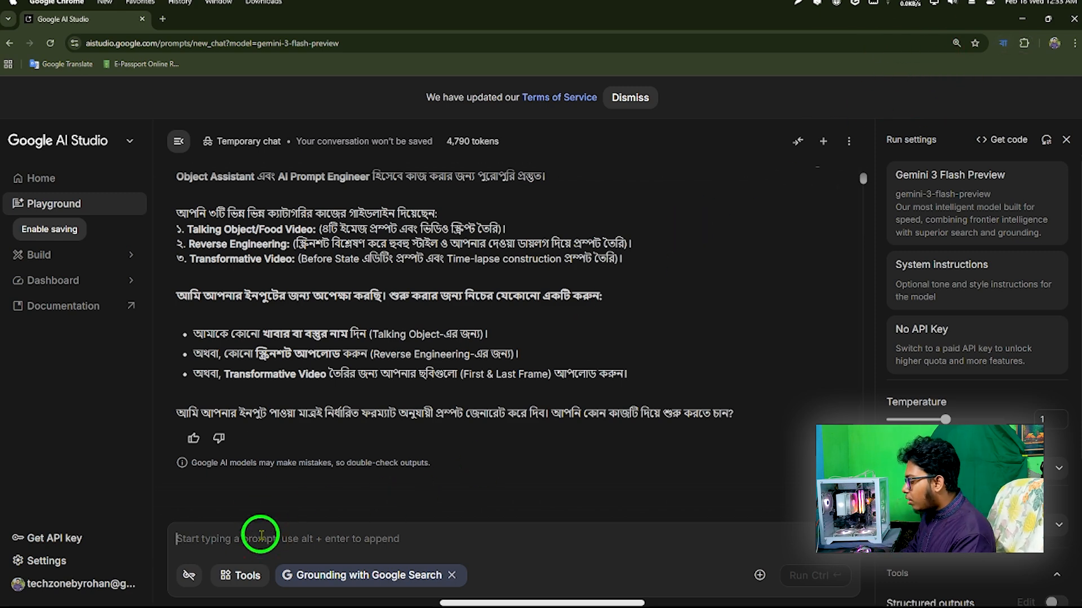
pyautogui.write('kla')
pyautogui.press('space')
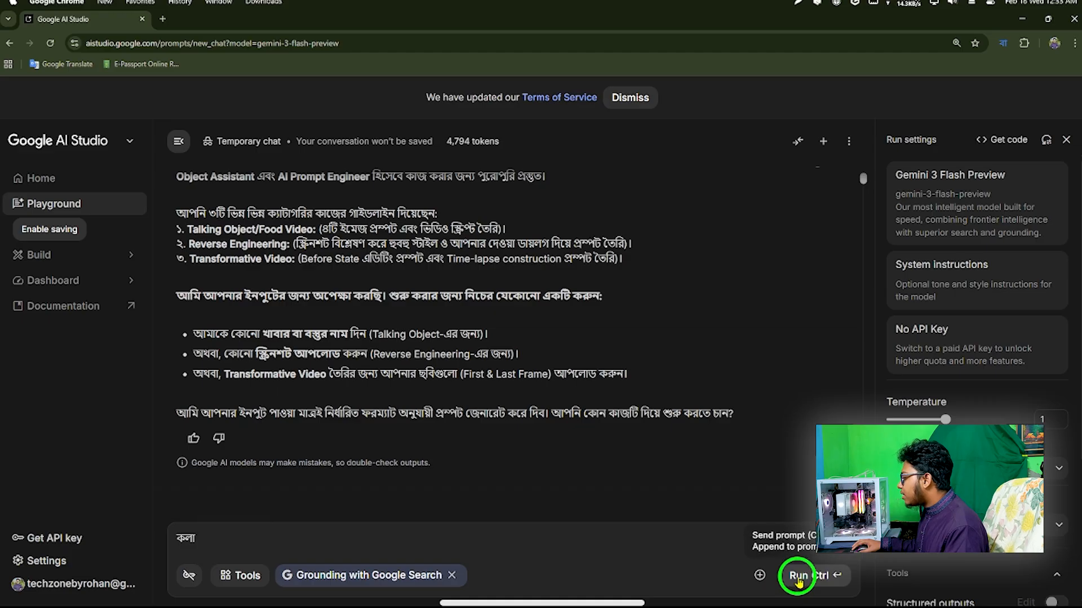
pyautogui.click(795, 580)
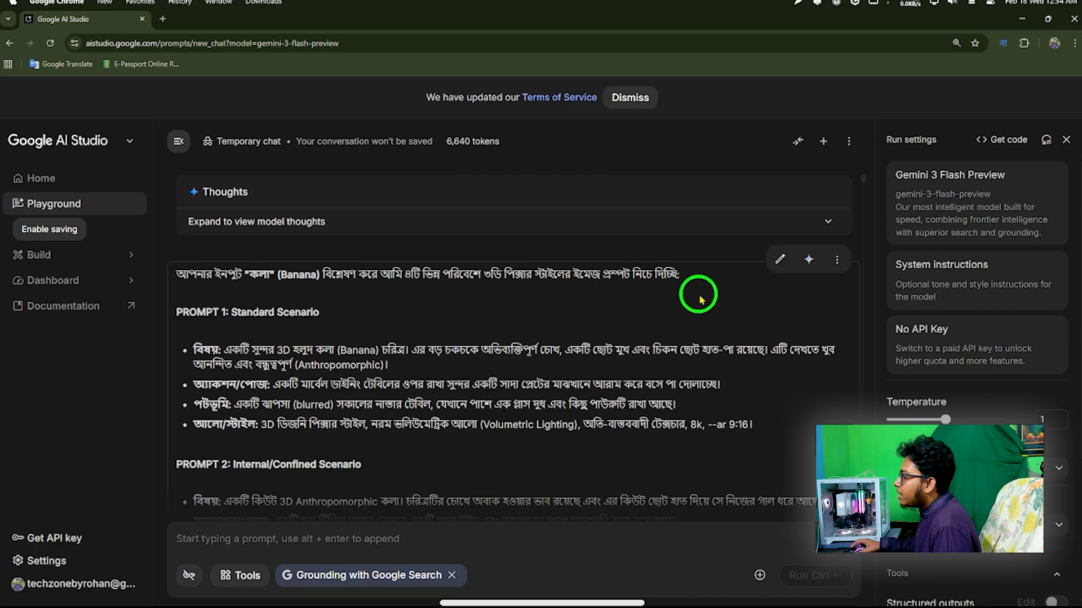
# Step: Read through the four generated banana image prompts, from the Standard Scenario to the Specific Habitat Scenario (Kitchen Basket)
pyautogui.scroll(-1, 186, 307)
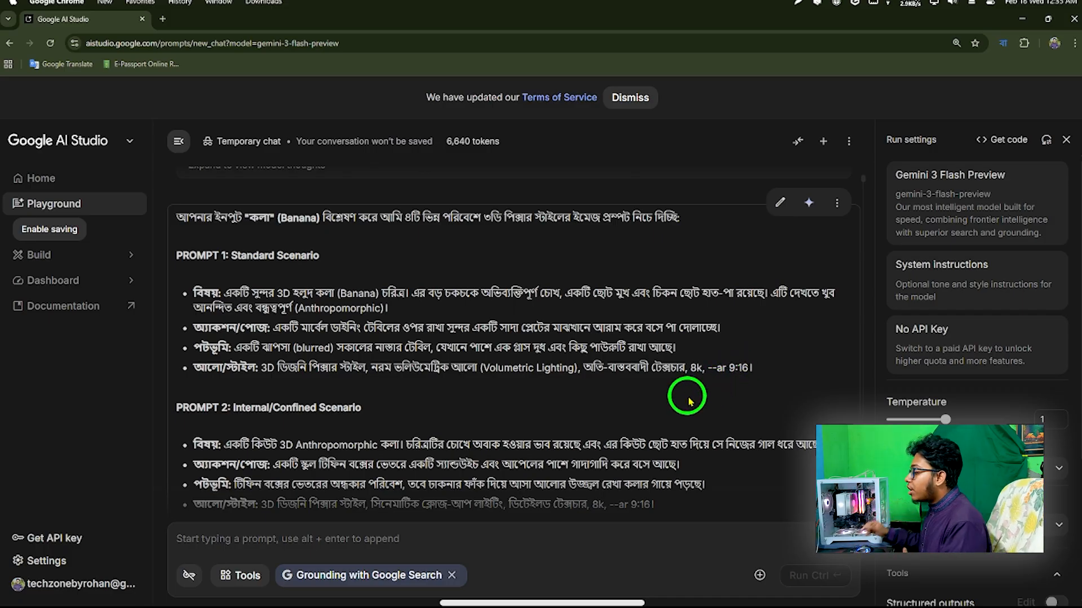
pyautogui.scroll(-1, 687, 401)
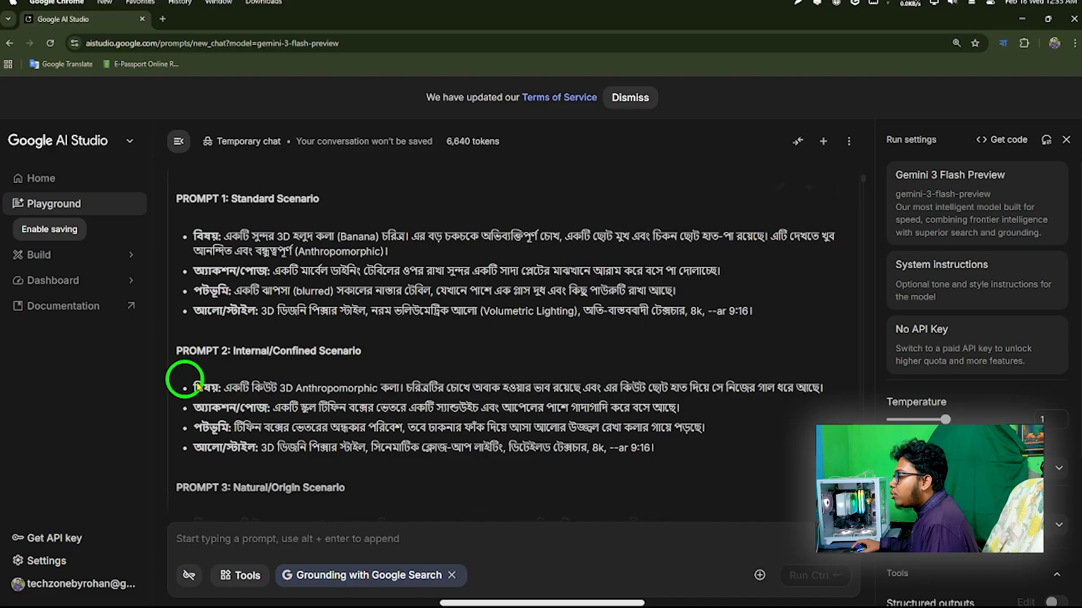
pyautogui.scroll(-1, 217, 381)
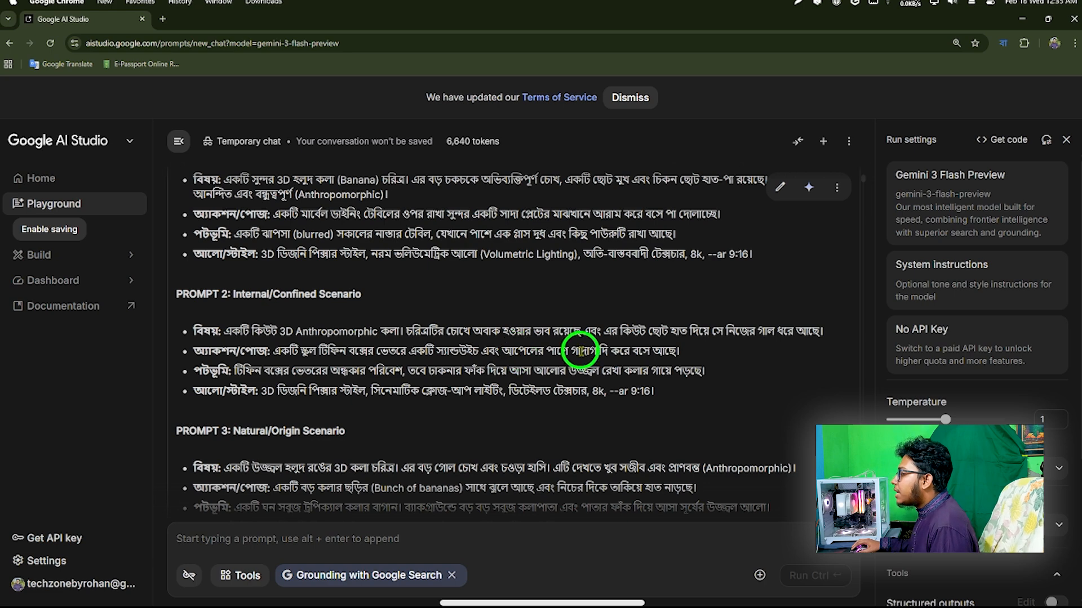
pyautogui.scroll(-2, 606, 354)
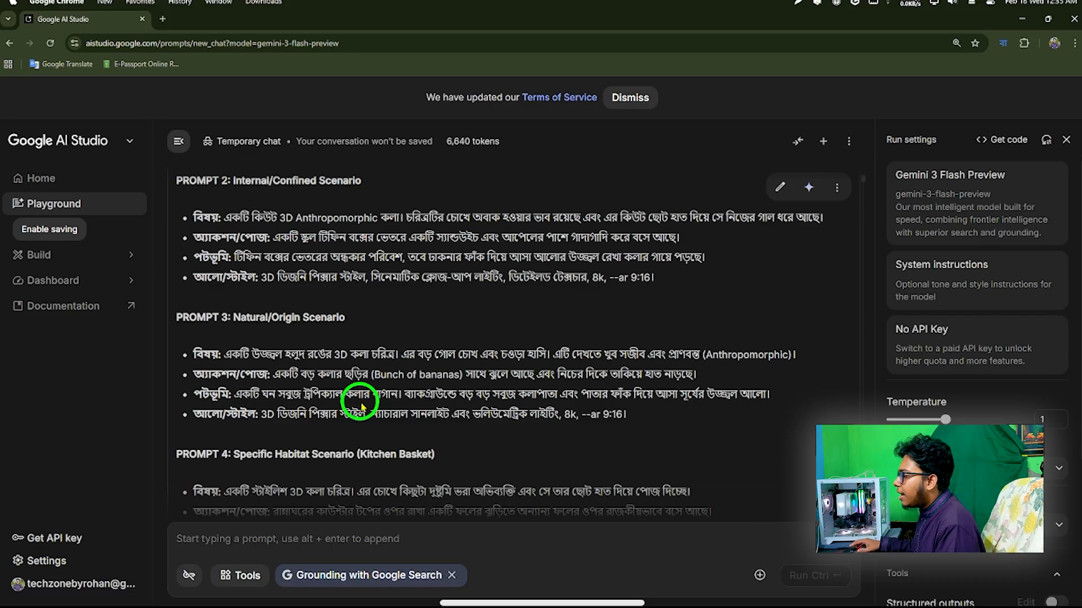
pyautogui.scroll(-1, 360, 405)
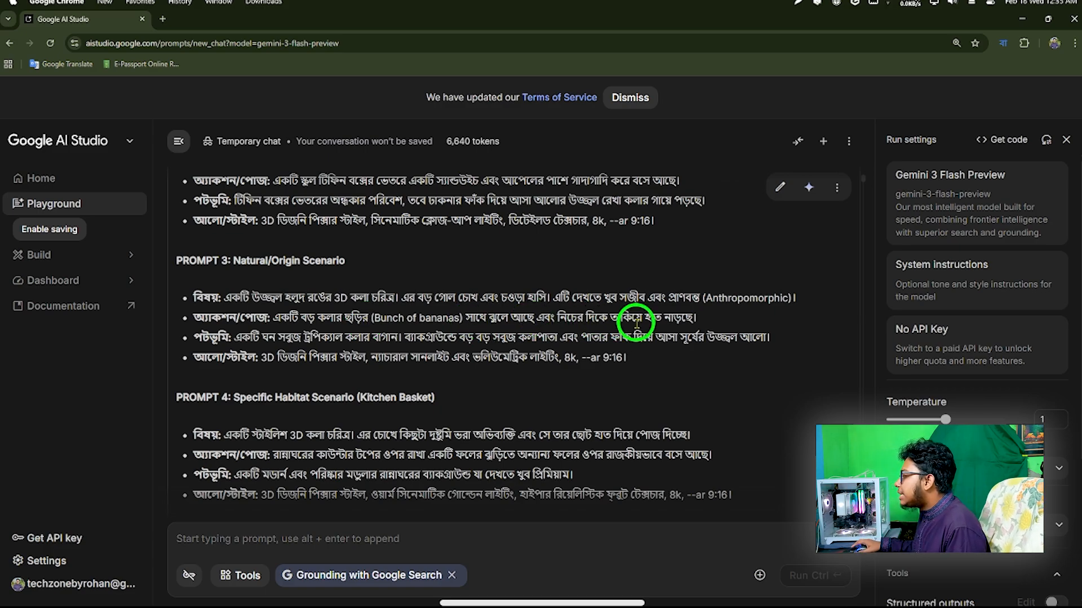
pyautogui.scroll(-1, 395, 372)
pyautogui.scroll(-1, 248, 360)
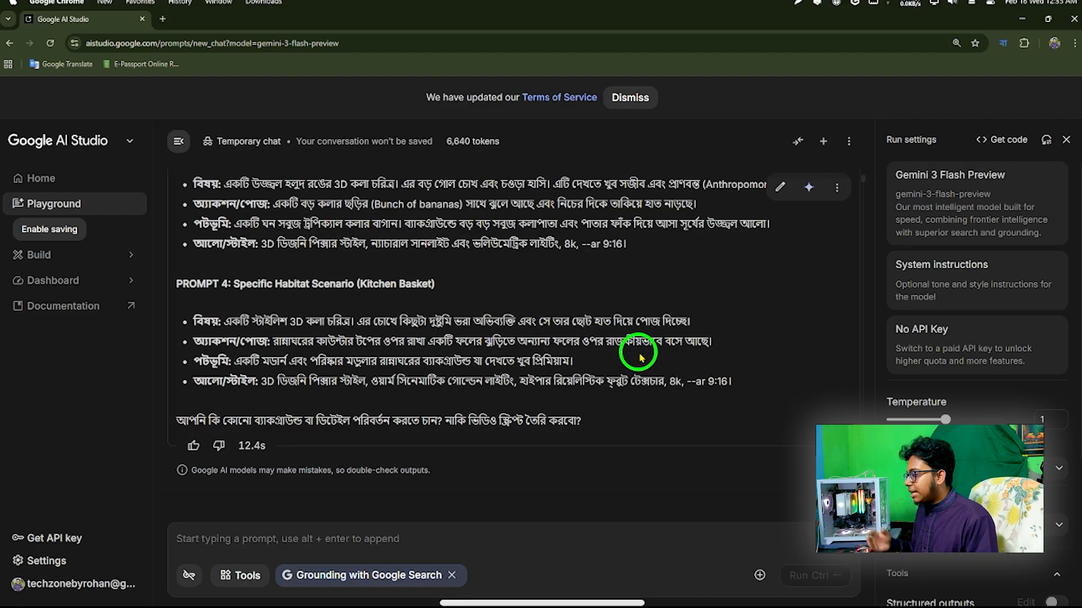
# Step: Copy the label "PROMPT 1" from the Standard Scenario heading and run it as the next prompt
pyautogui.scroll(10, 637, 356)
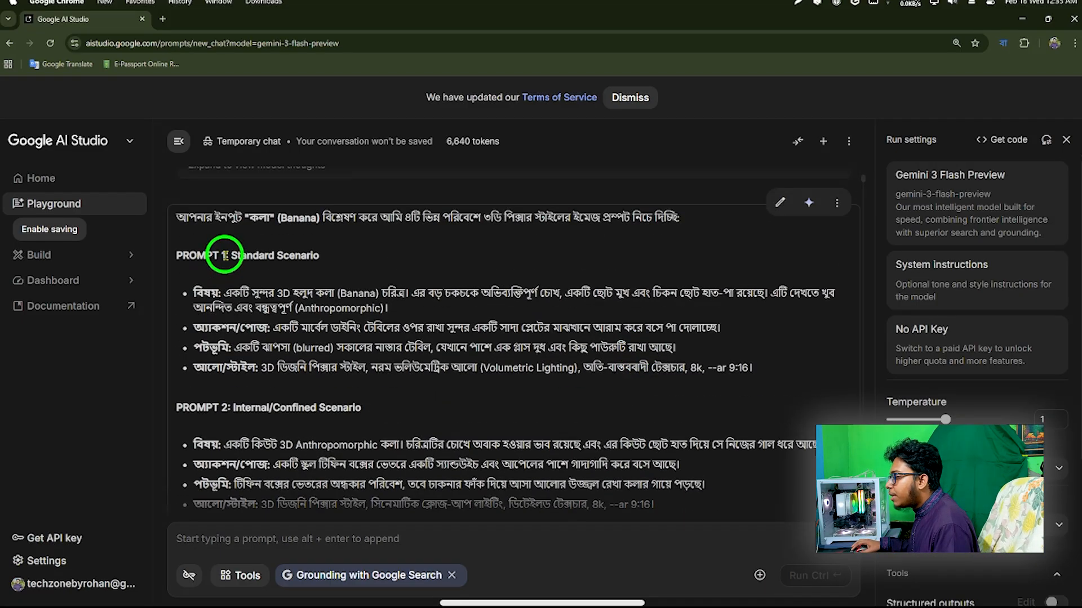
pyautogui.moveTo(222, 255); pyautogui.dragTo(175, 255)
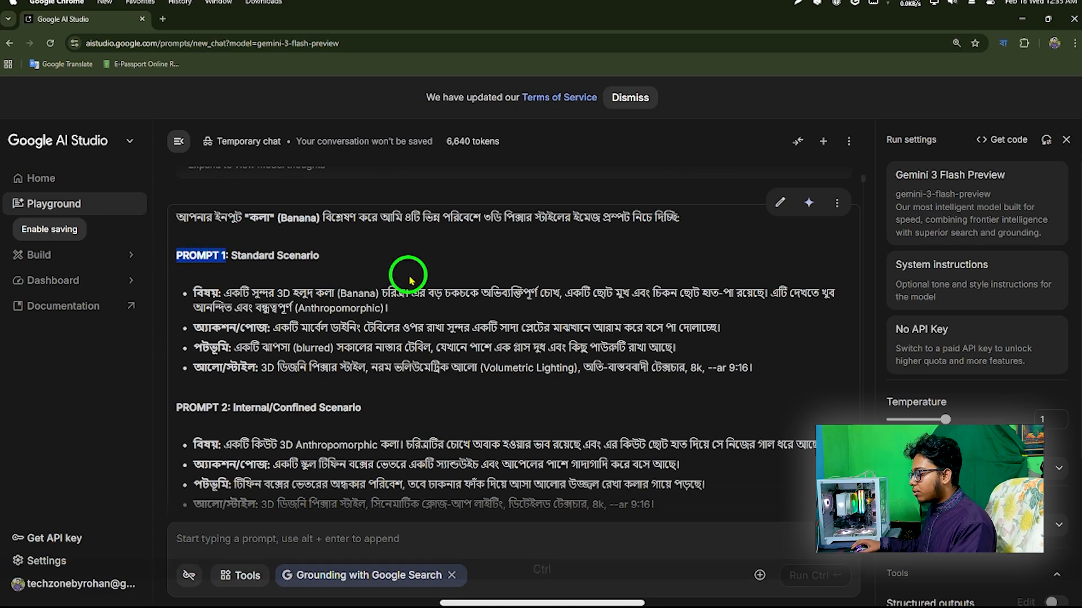
pyautogui.hotkey('ctrl', 'c')
pyautogui.scroll(-10, 360, 451)
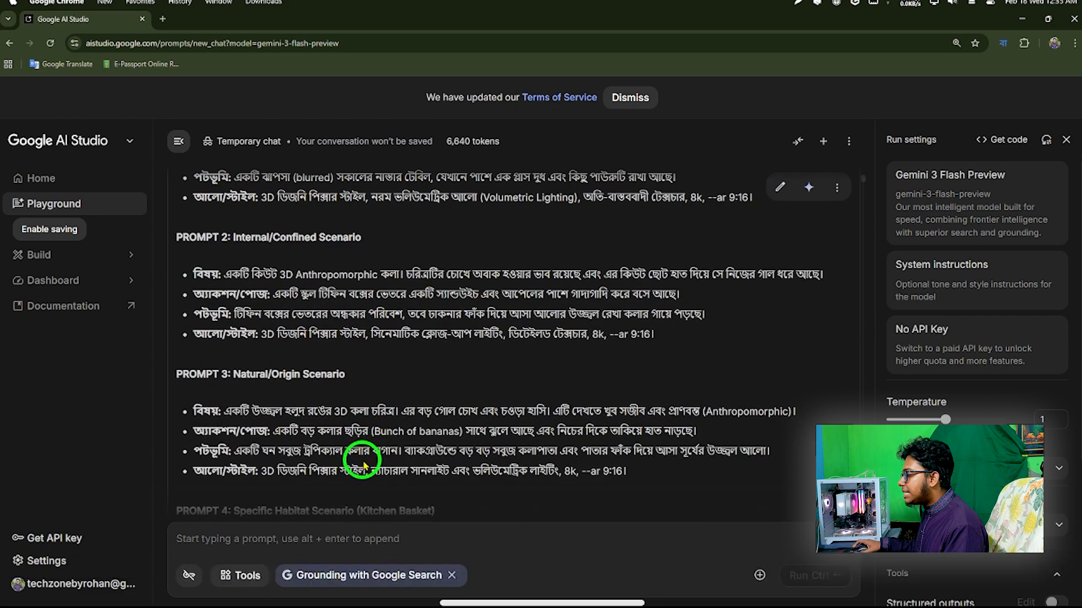
pyautogui.click(268, 543)
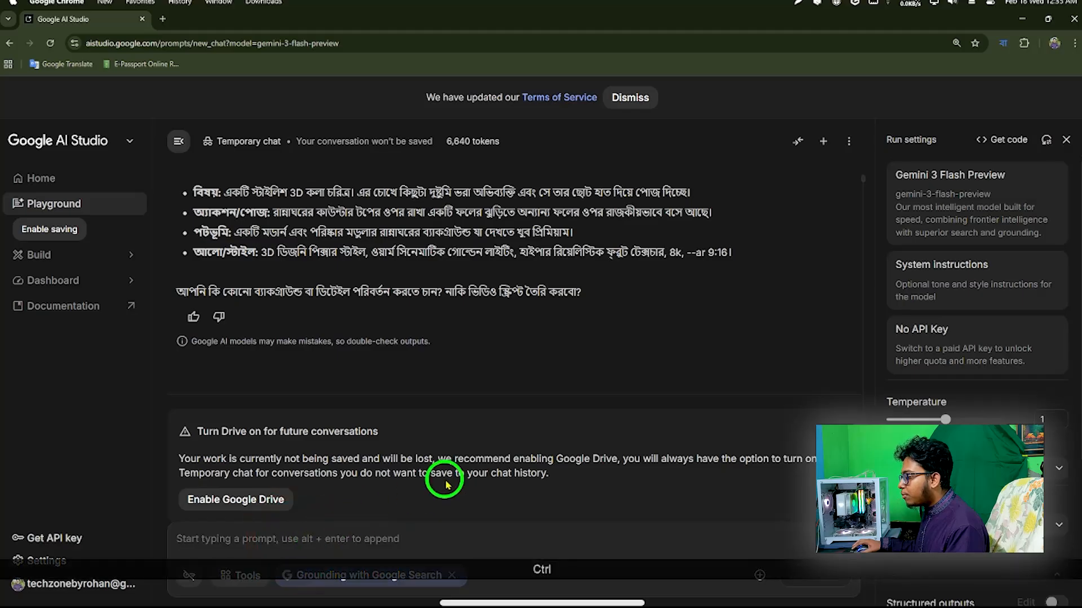
pyautogui.hotkey('ctrl', 'v')
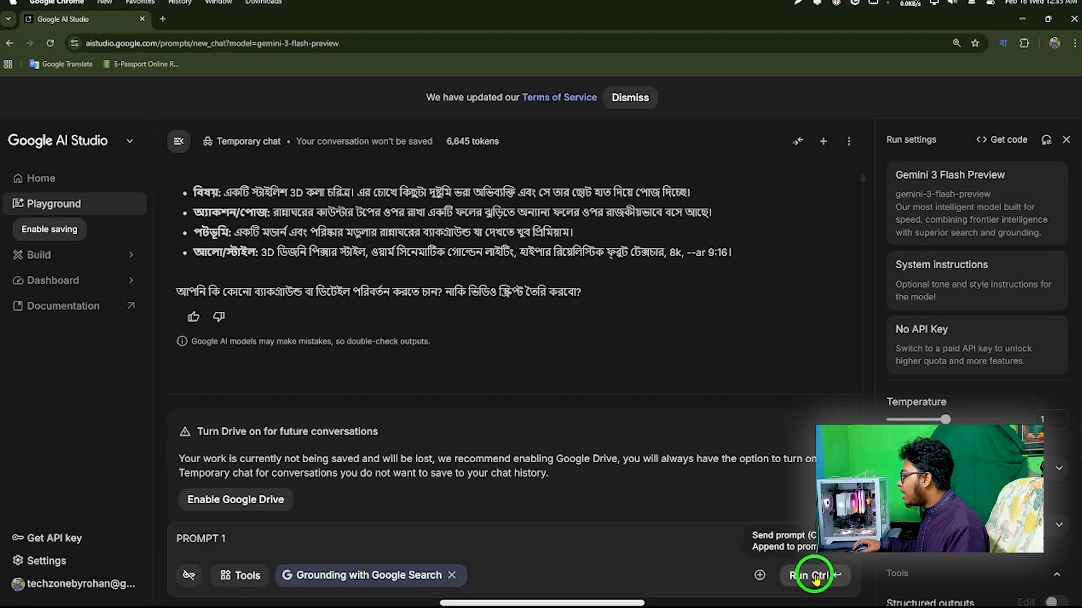
pyautogui.click(814, 582)
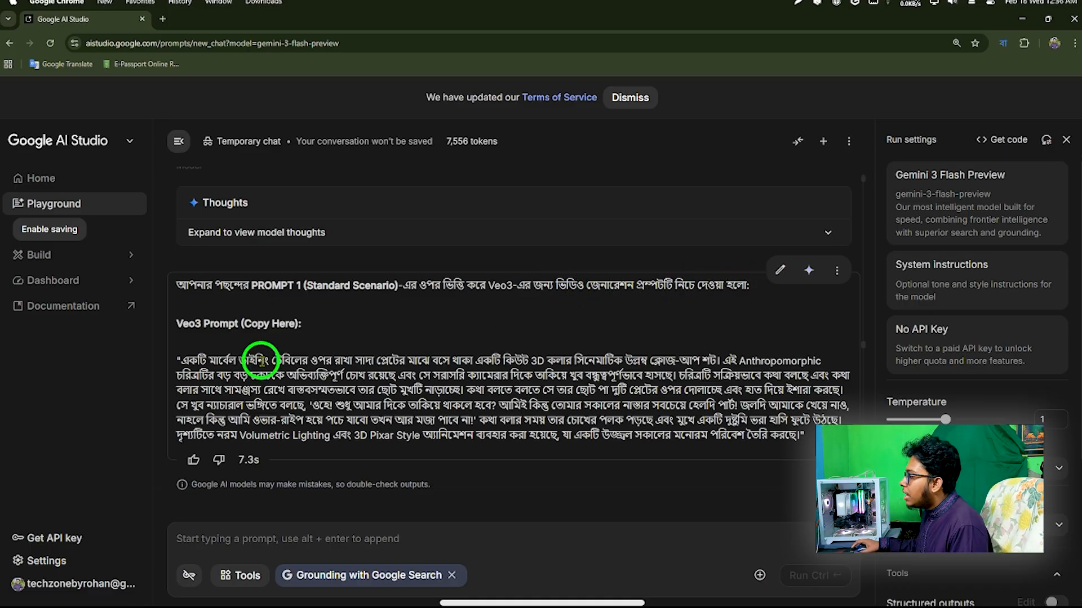
# Step: Copy the full quoted Veo3 prompt from the reply and translate it from Bengali to English in Google Translate in a new tab
pyautogui.scroll(-1, 257, 357)
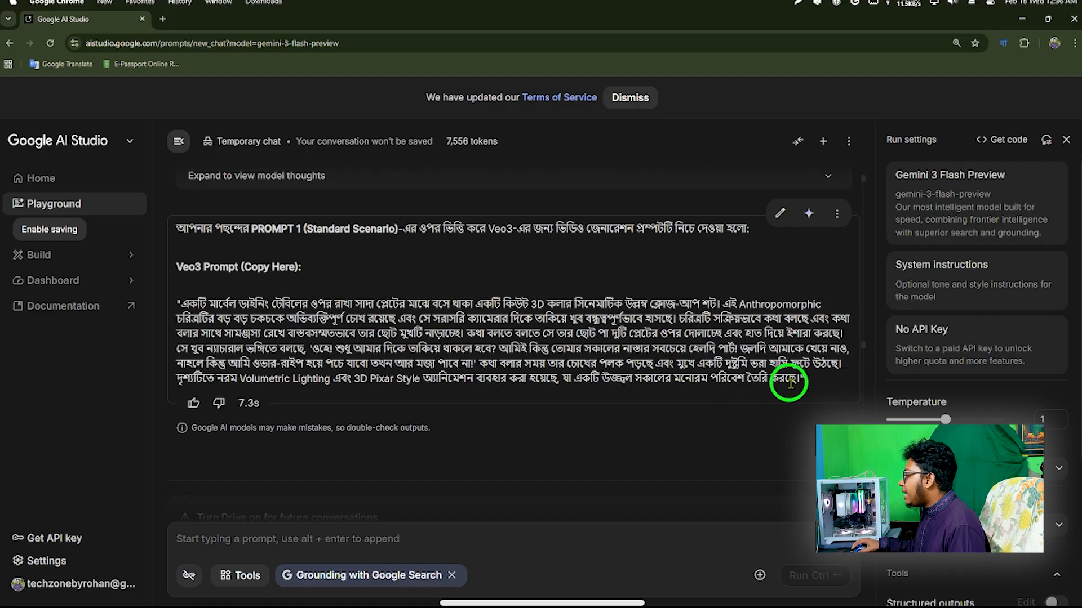
pyautogui.moveTo(805, 381); pyautogui.dragTo(179, 303)
pyautogui.hotkey('ctrl', 'c')
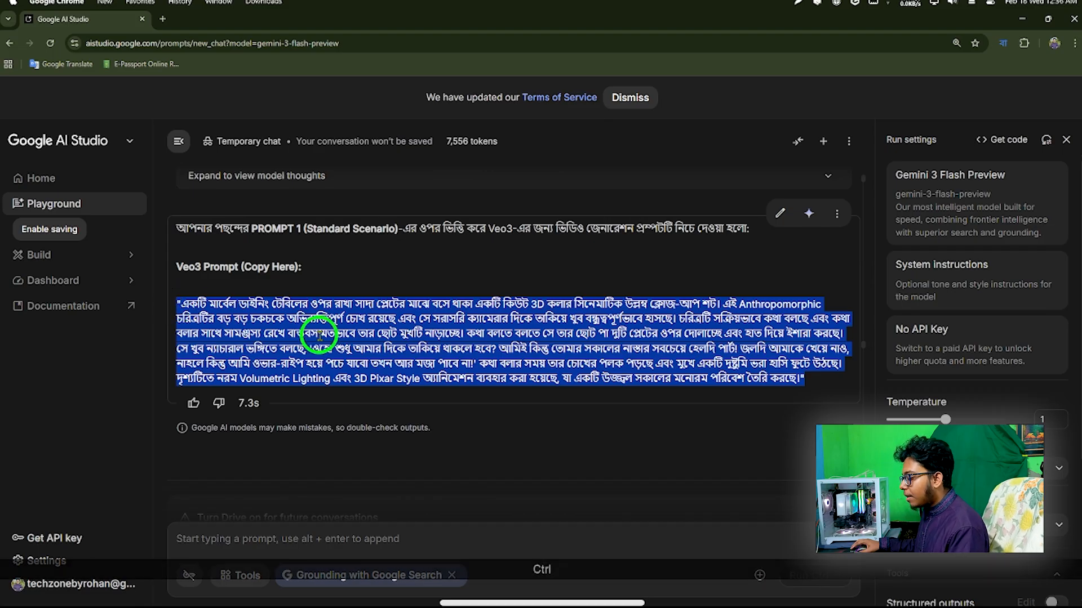
pyautogui.click(168, 19)
pyautogui.click(62, 63)
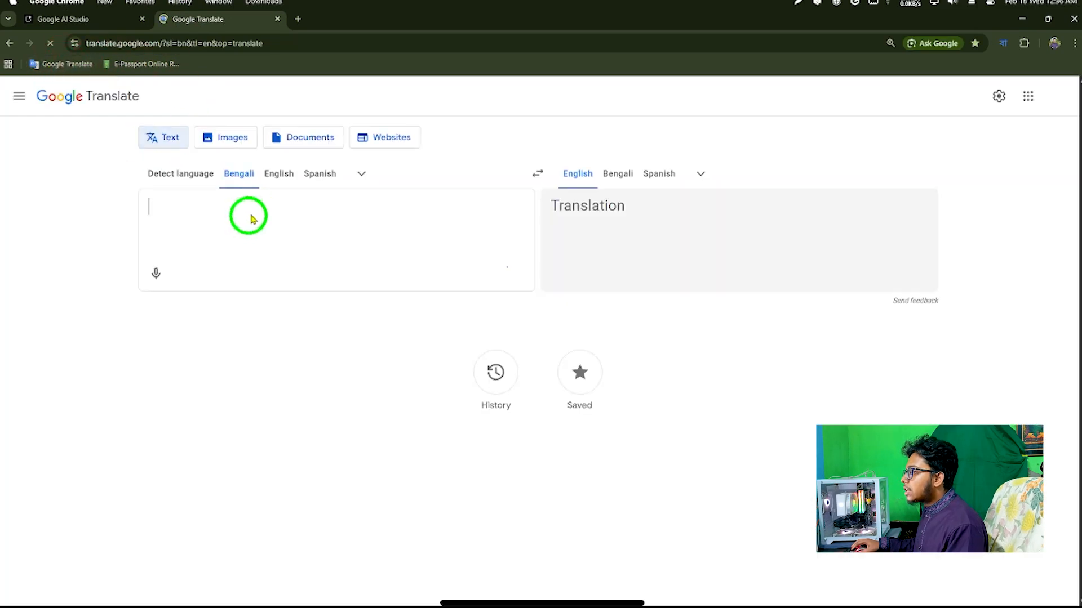
pyautogui.hotkey('ctrl', 'v')
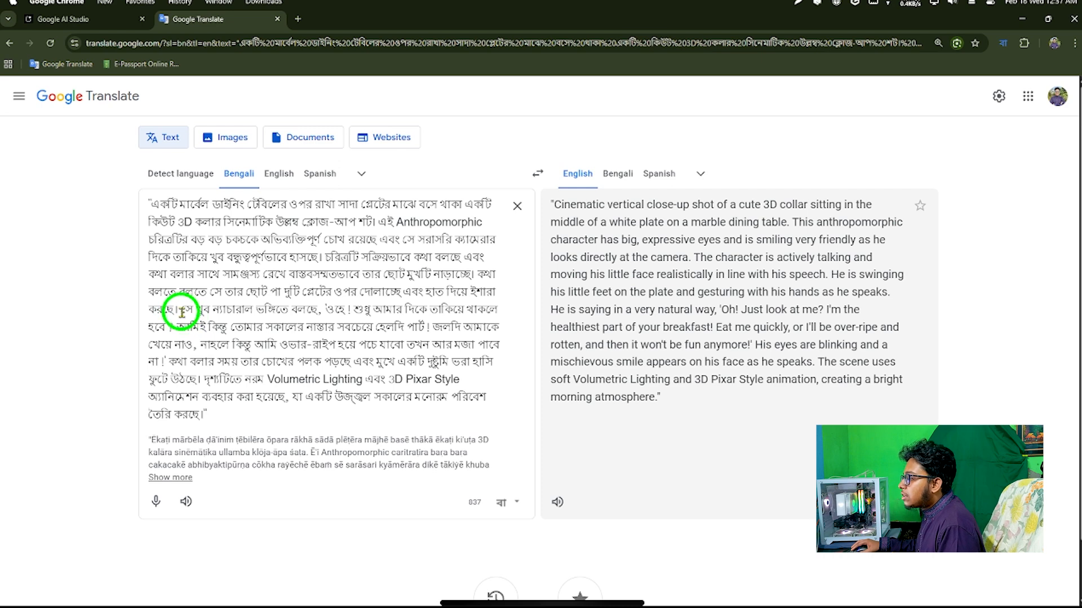
# Step: Examine the Bengali source text's speaking phrase "সে খুব ন্যাচারাল ভঙ্গিতে বলছে" and the quoted dialogue that follows it
pyautogui.moveTo(183, 310); pyautogui.dragTo(320, 309)
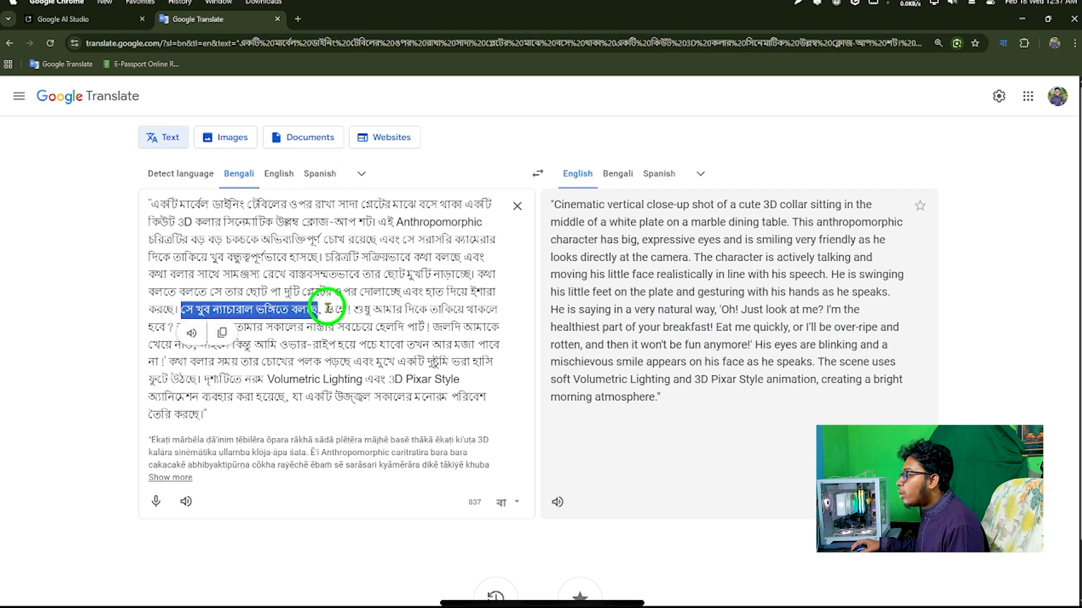
pyautogui.click(328, 309)
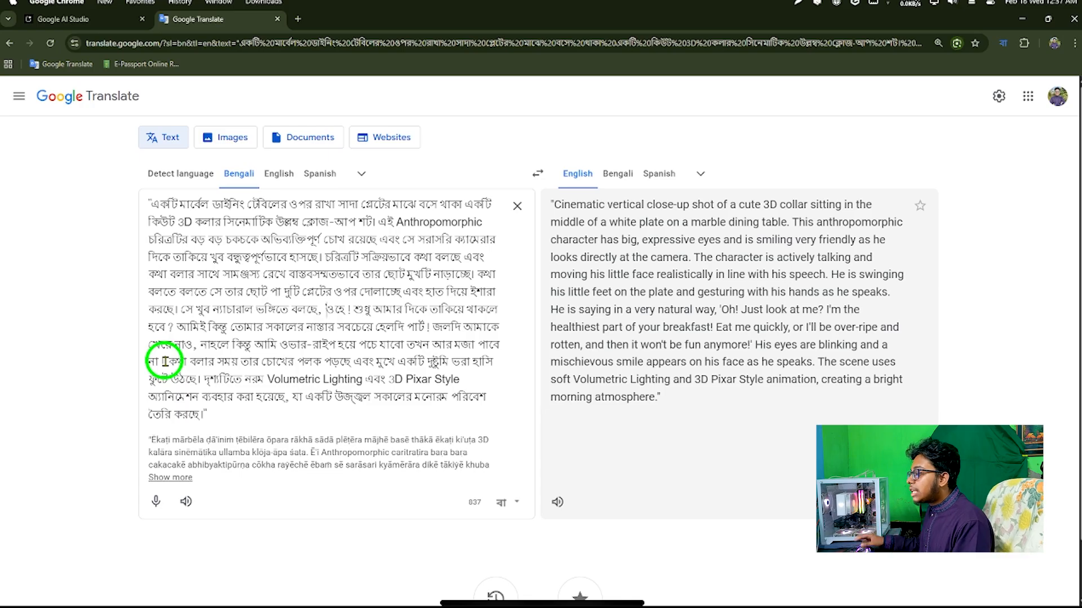
pyautogui.moveTo(164, 361); pyautogui.dragTo(322, 310)
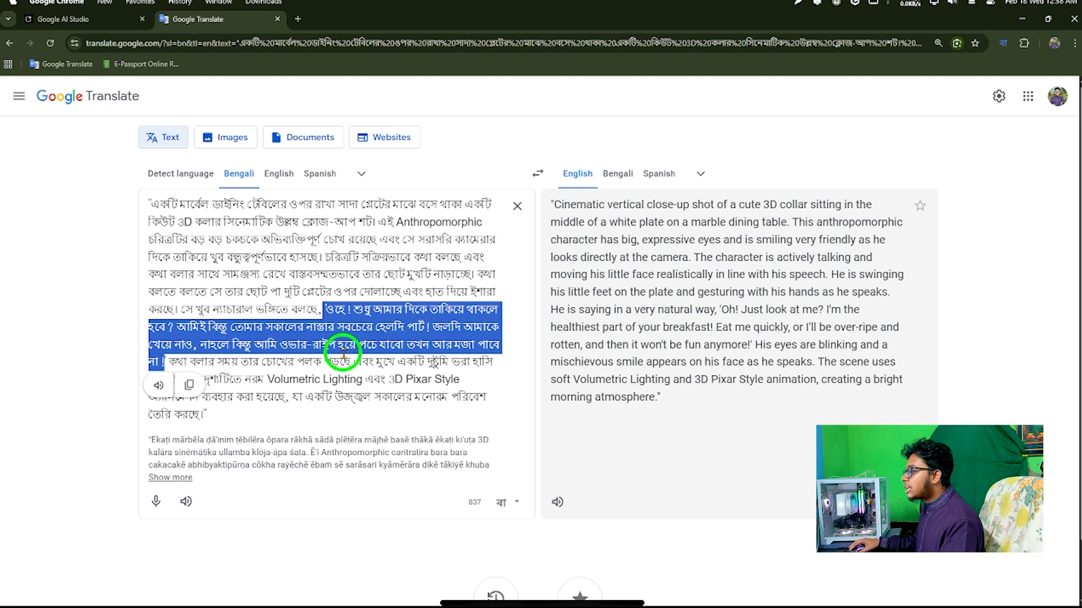
pyautogui.click(314, 413)
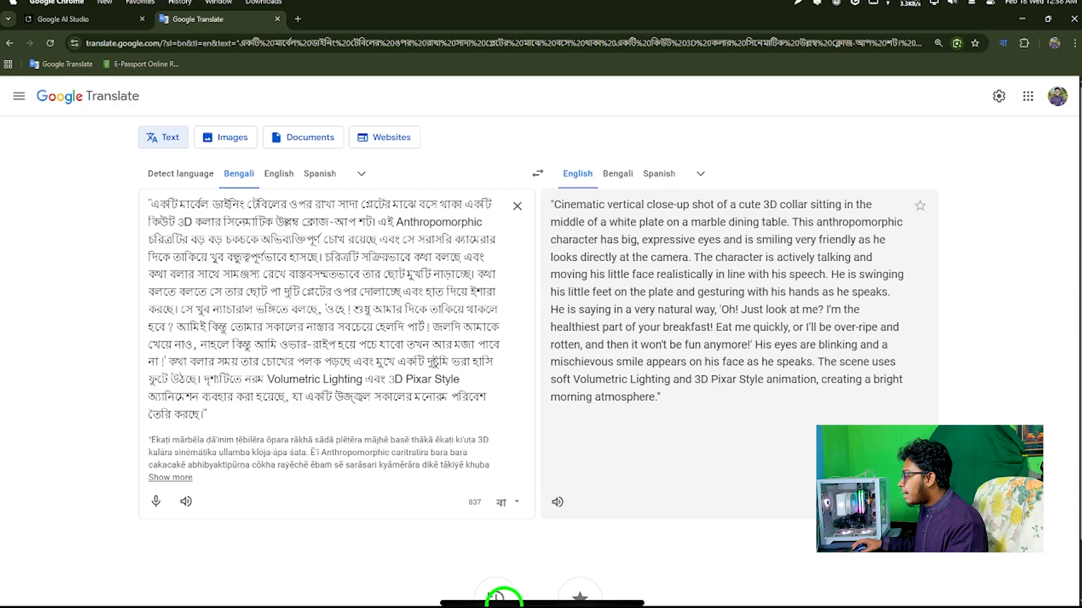
# Step: Switch to Notepad, copy the Bengali banana dialogue request from the "Prompt-" note, and return to the browser
pyautogui.moveTo(546, 598)
pyautogui.click(786, 584)
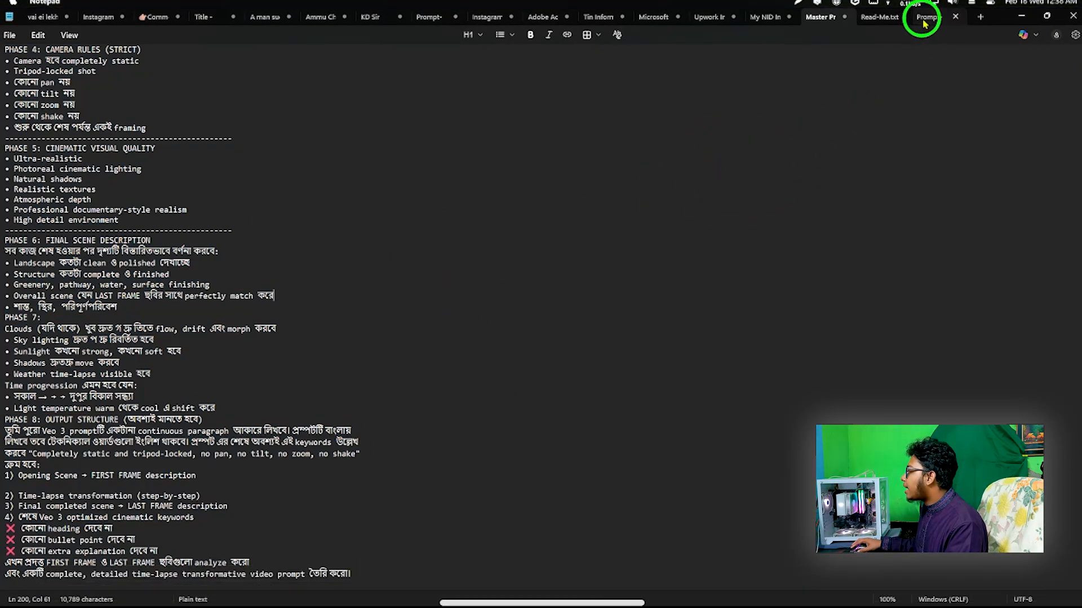
pyautogui.click(926, 17)
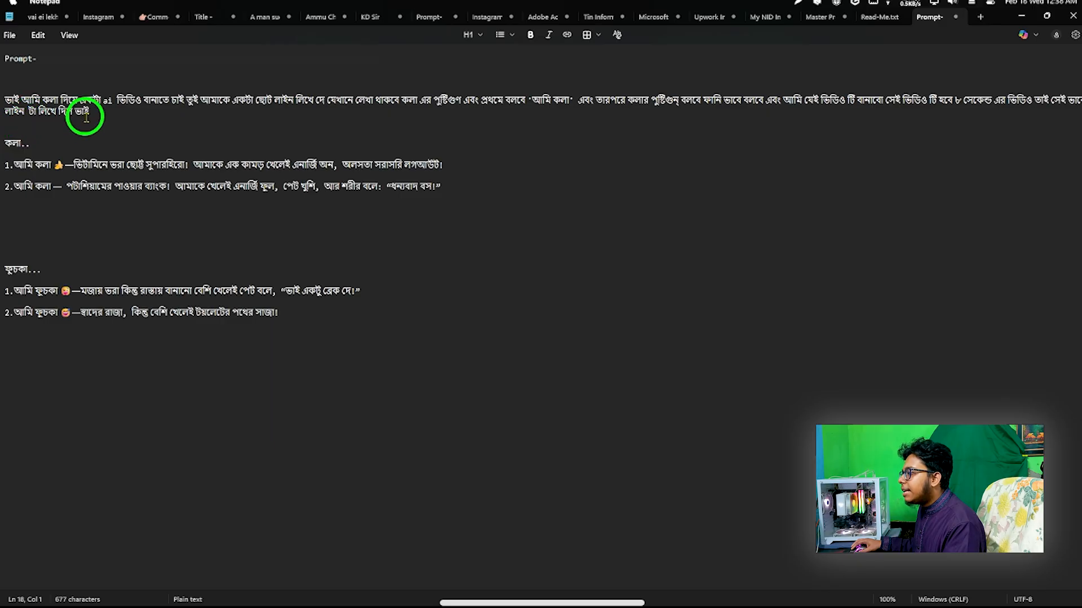
pyautogui.tripleClick(29, 102)
pyautogui.hotkey('ctrl', 'c')
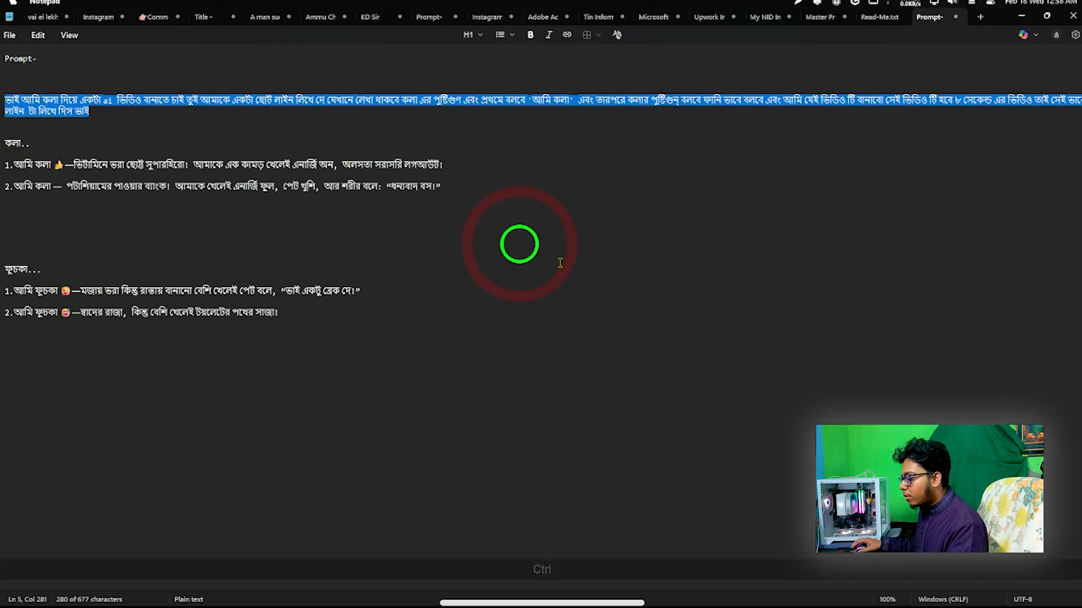
pyautogui.click(1023, 16)
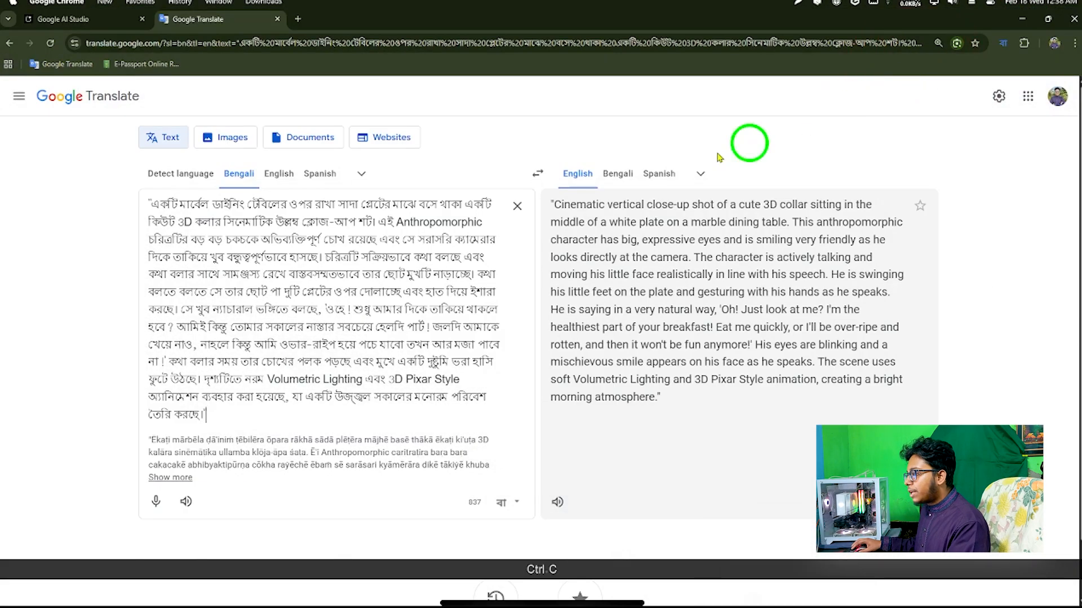
# Step: Open ChatGPT in a new tab and send the copied request for a funny 8-second banana nutrition line starting with "আমি কলা"
pyautogui.click(295, 18)
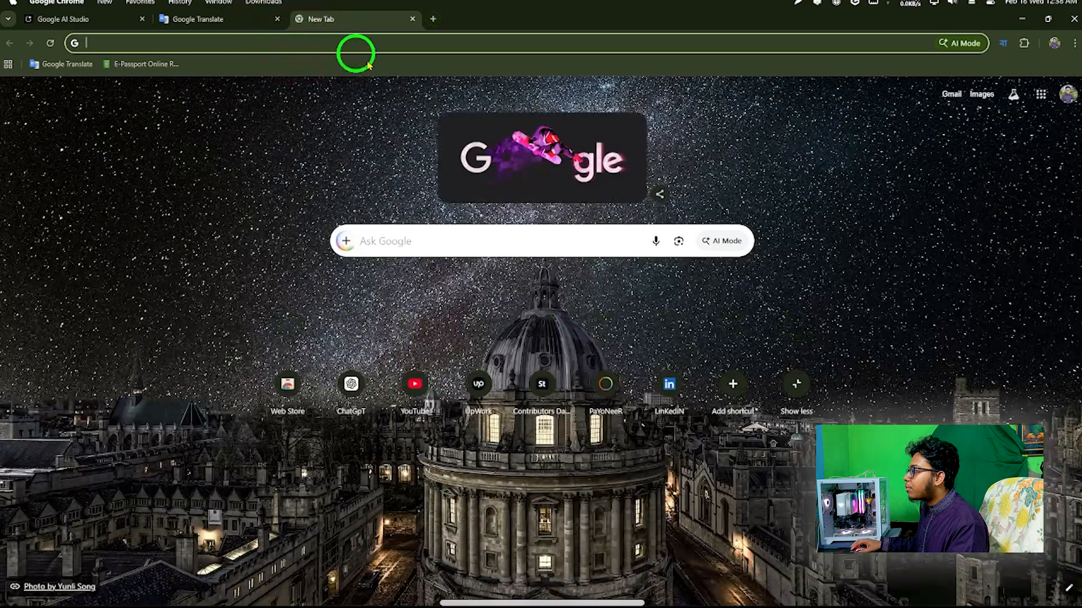
pyautogui.click(346, 387)
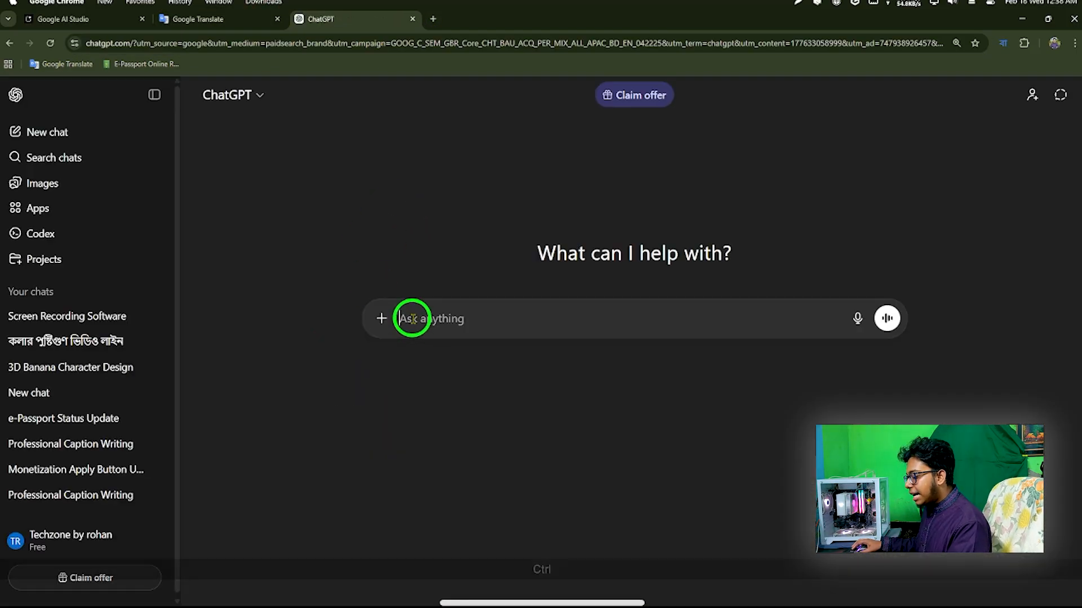
pyautogui.hotkey('ctrl', 'v')
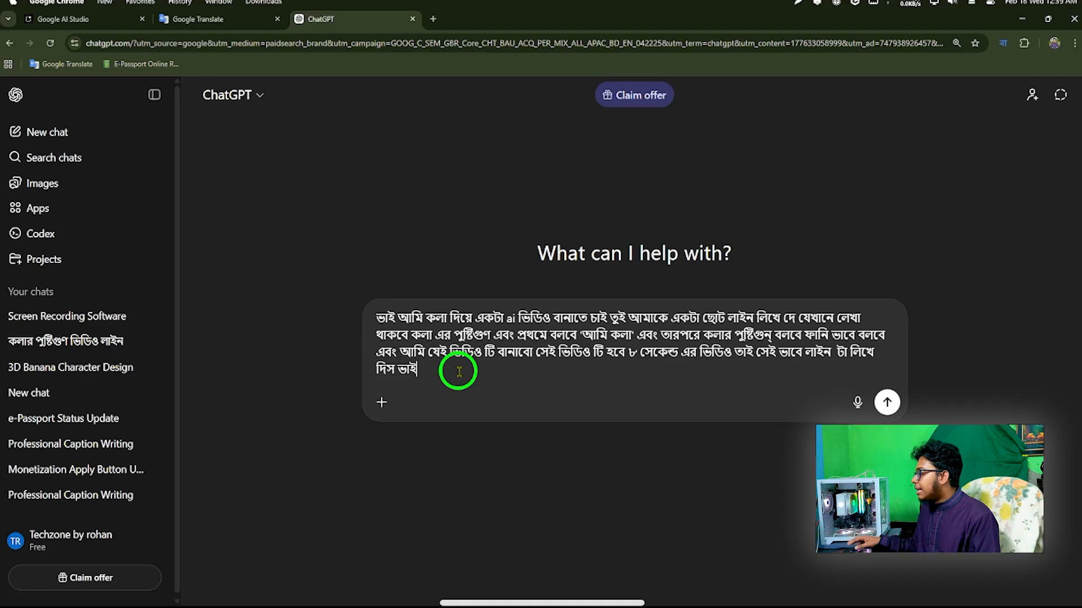
pyautogui.click(882, 408)
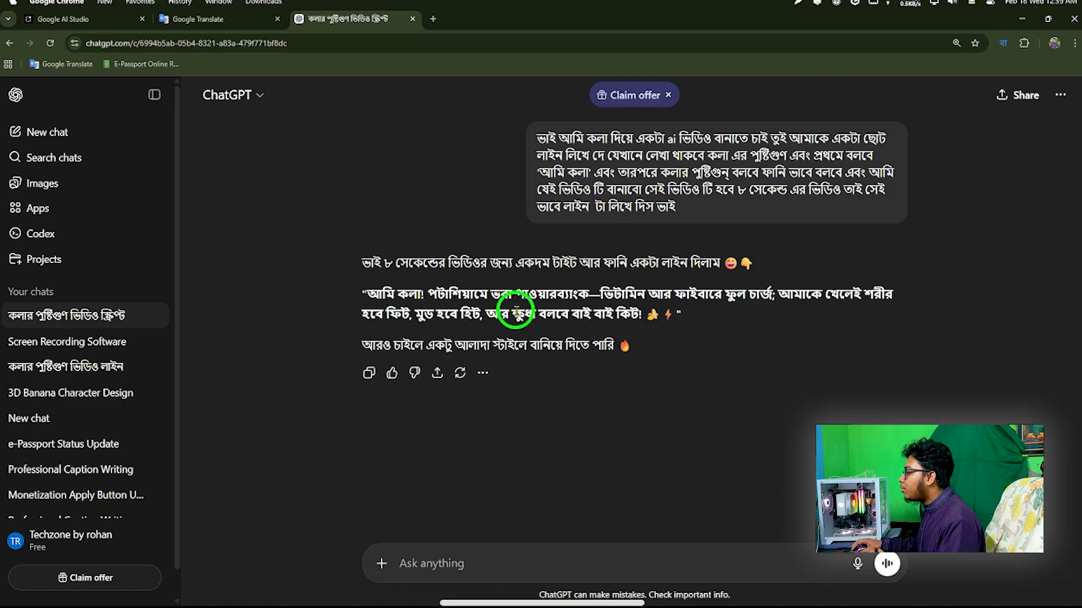
# Step: Send the follow-up request "ভাই আরো কিছু ভালো লাইন লিখে দাও" in the ChatGPT conversation
pyautogui.click(452, 564)
pyautogui.write('vai aro ki')
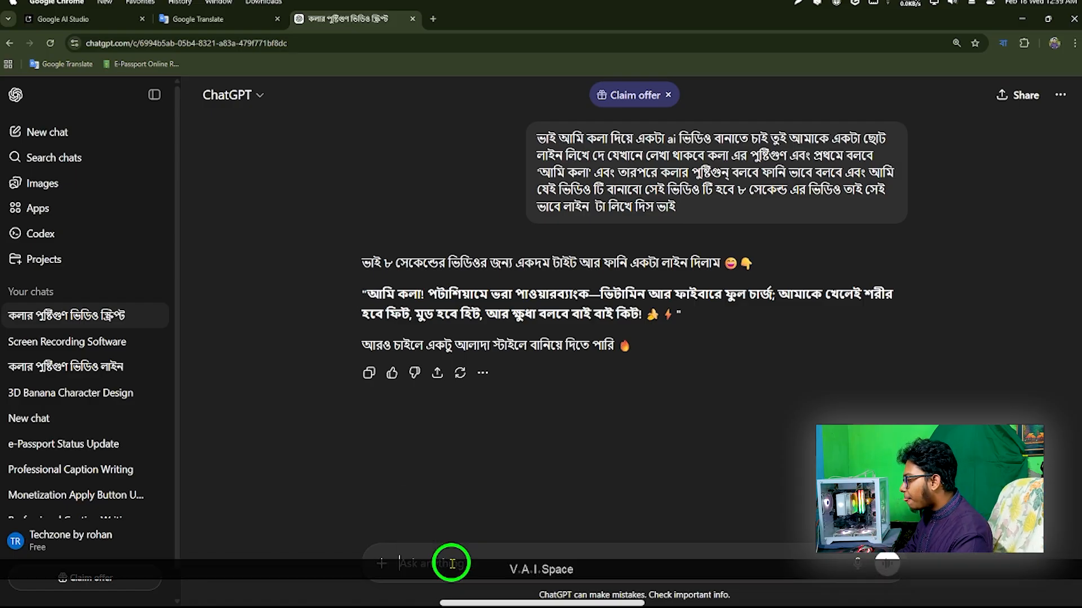
pyautogui.write('chu valo ')
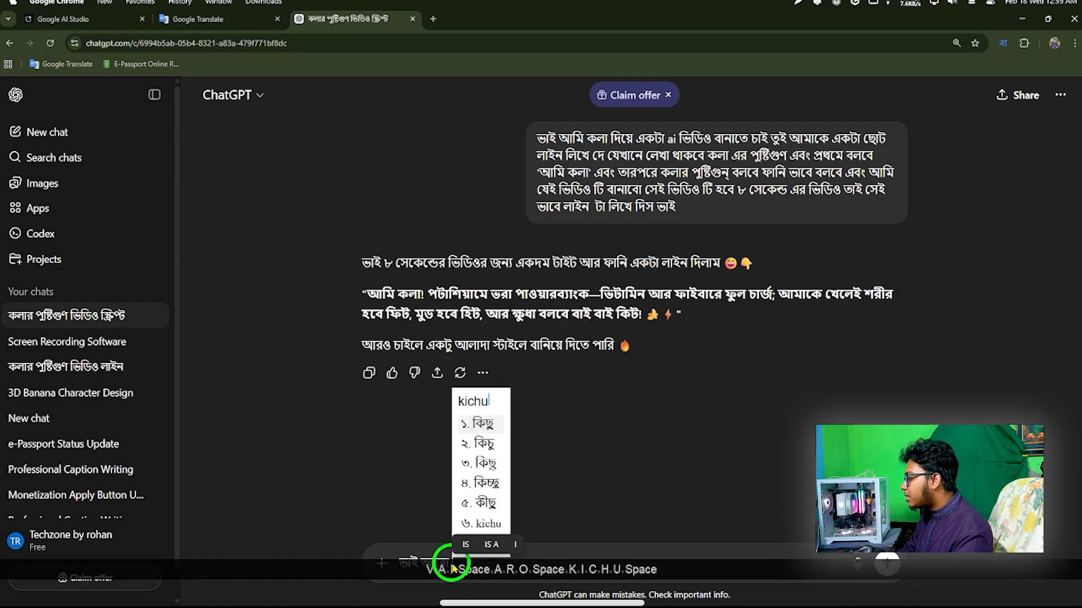
pyautogui.write('line likhe  ')
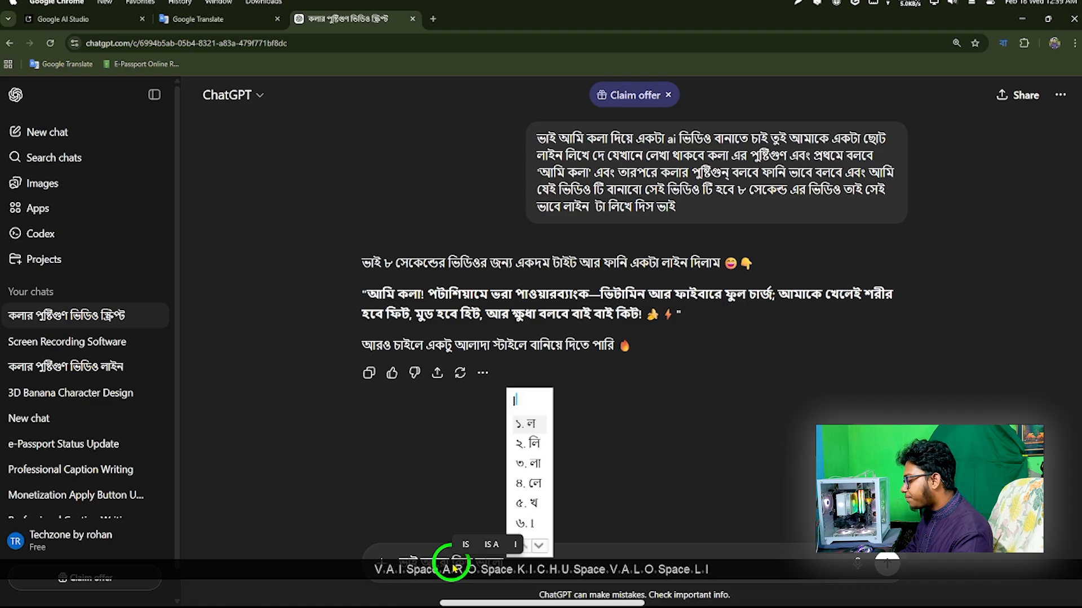
pyautogui.write('daw')
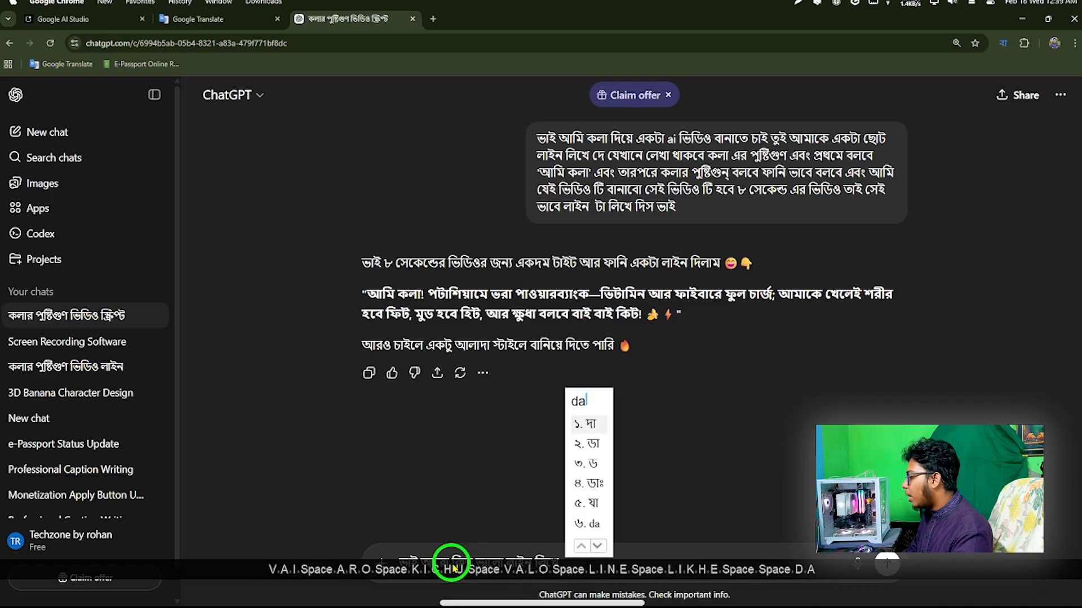
pyautogui.press('Return')
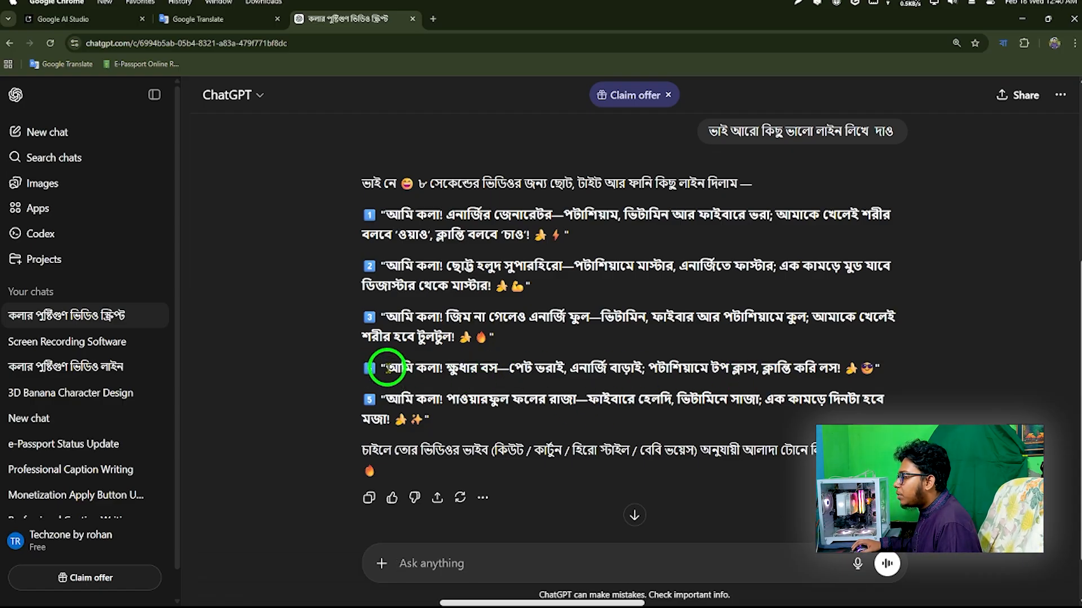
# Step: Copy the fifth suggested line, from "আমি কলা! পাওয়ারফুল ফলের রাজা" through "মজা!", without its quotation marks and emojis
pyautogui.moveTo(386, 367); pyautogui.dragTo(833, 373)
pyautogui.click(510, 431)
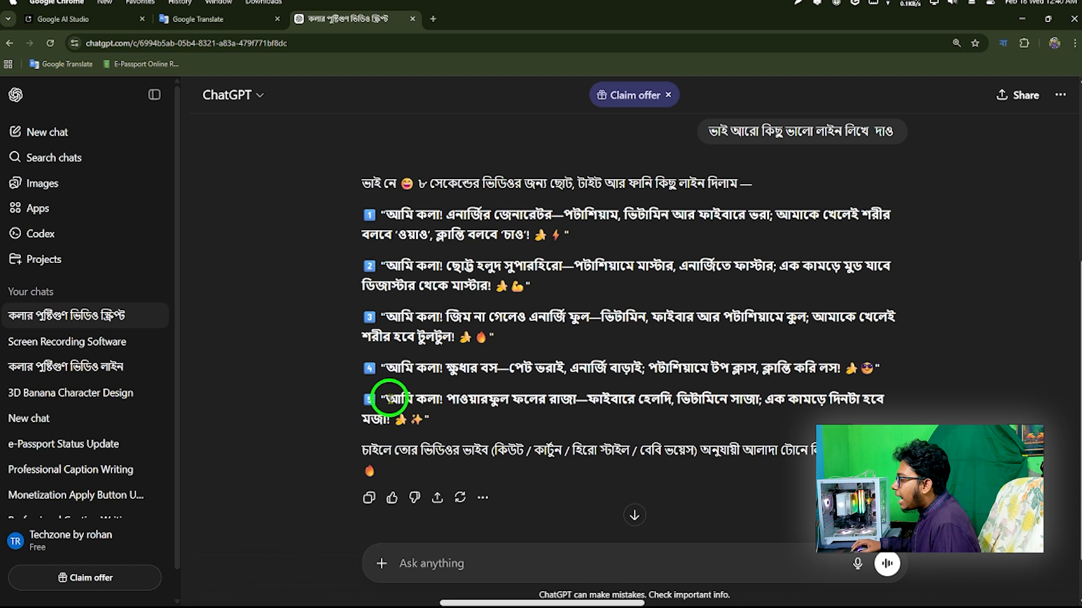
pyautogui.moveTo(388, 398); pyautogui.dragTo(392, 417)
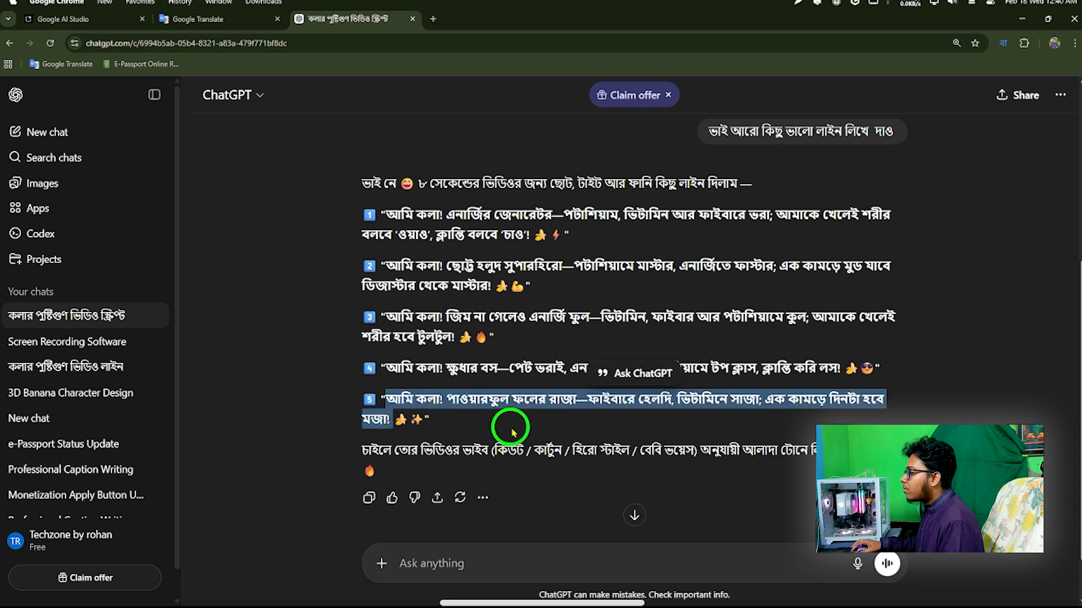
pyautogui.hotkey('ctrl', 'c')
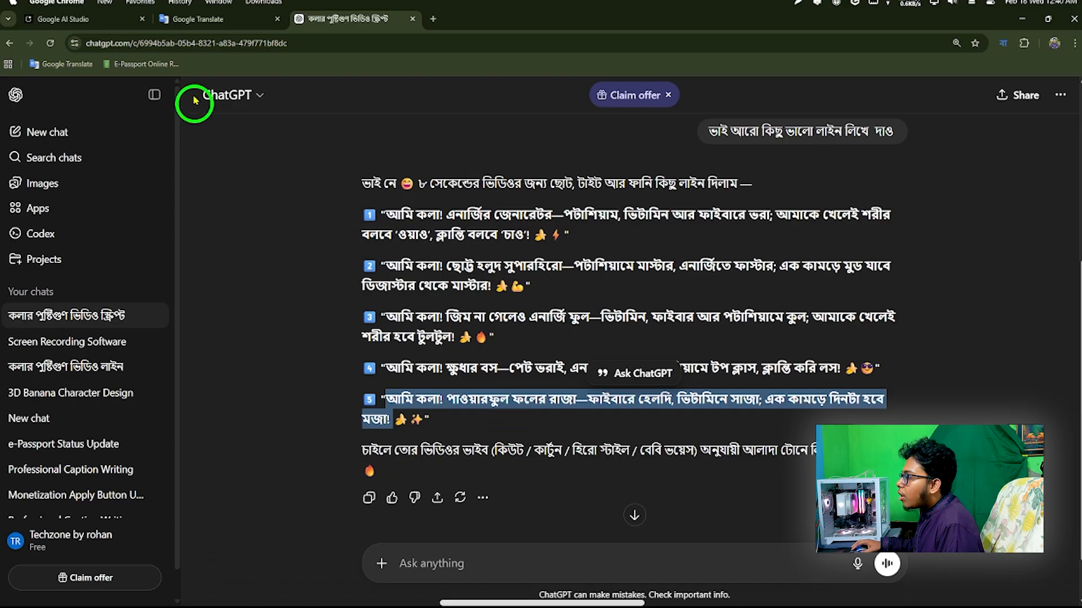
# Step: In the Google Translate source text, replace the quoted dialogue after "বলছে," with the copied banana line and review the replacement
pyautogui.click(188, 22)
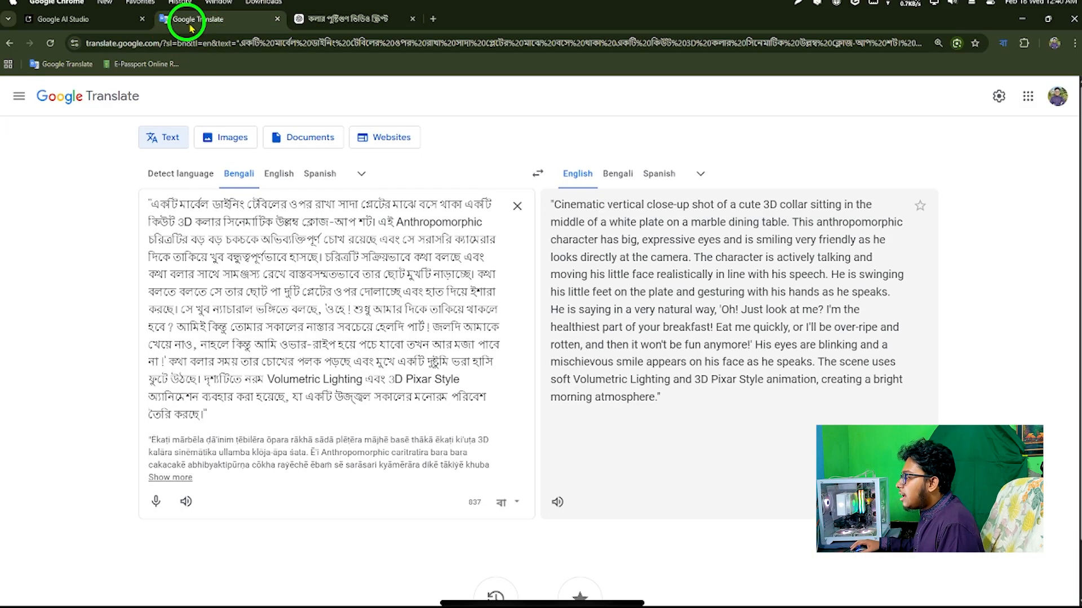
pyautogui.moveTo(325, 310); pyautogui.dragTo(169, 363)
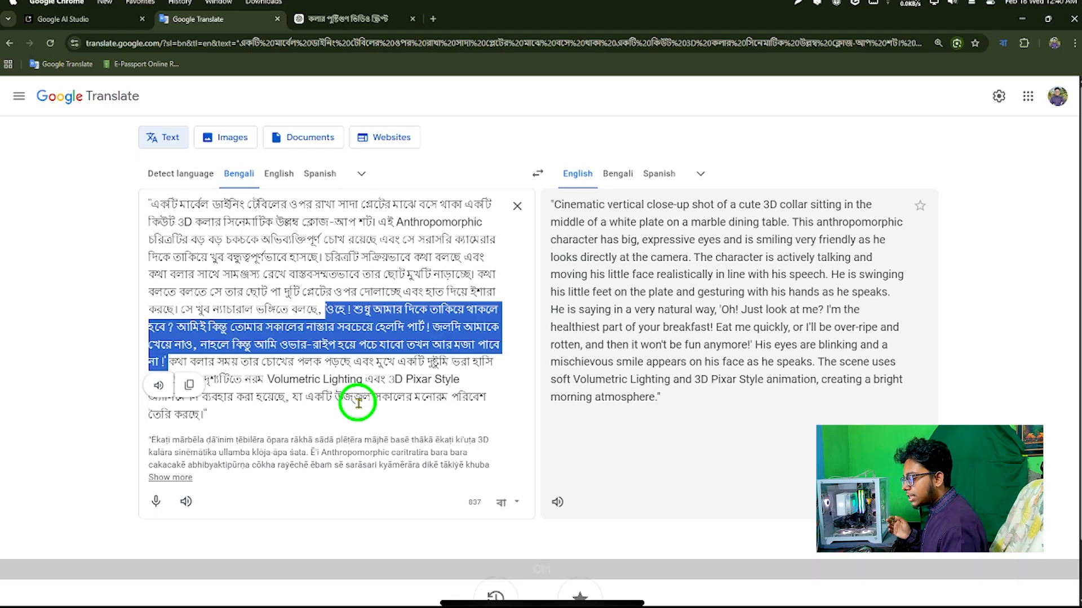
pyautogui.hotkey('ctrl', 'v')
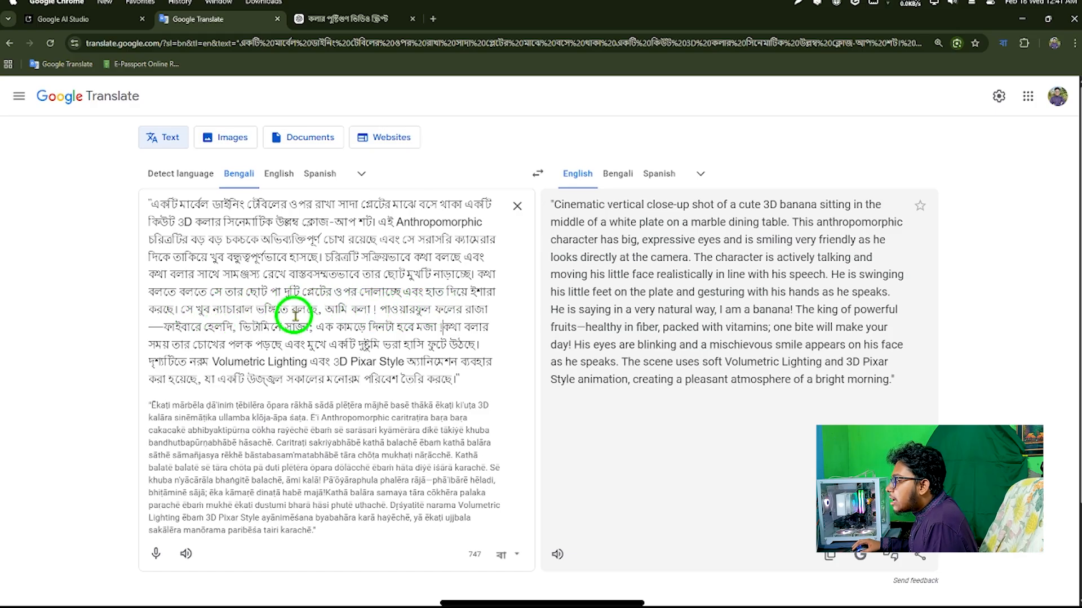
pyautogui.moveTo(323, 309); pyautogui.dragTo(443, 332)
pyautogui.click(466, 380)
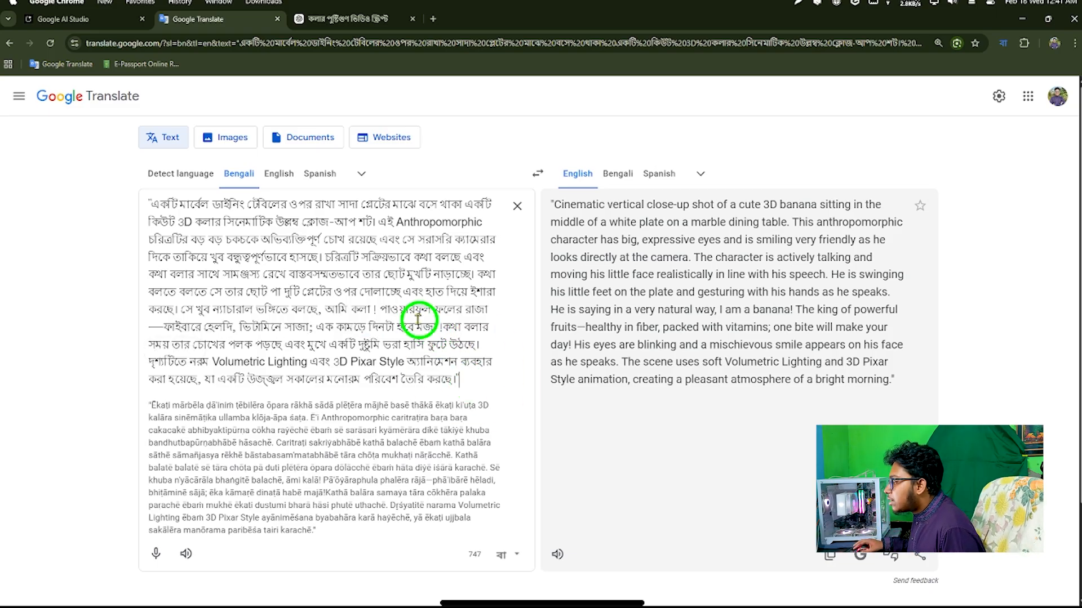
pyautogui.moveTo(323, 309); pyautogui.dragTo(440, 332)
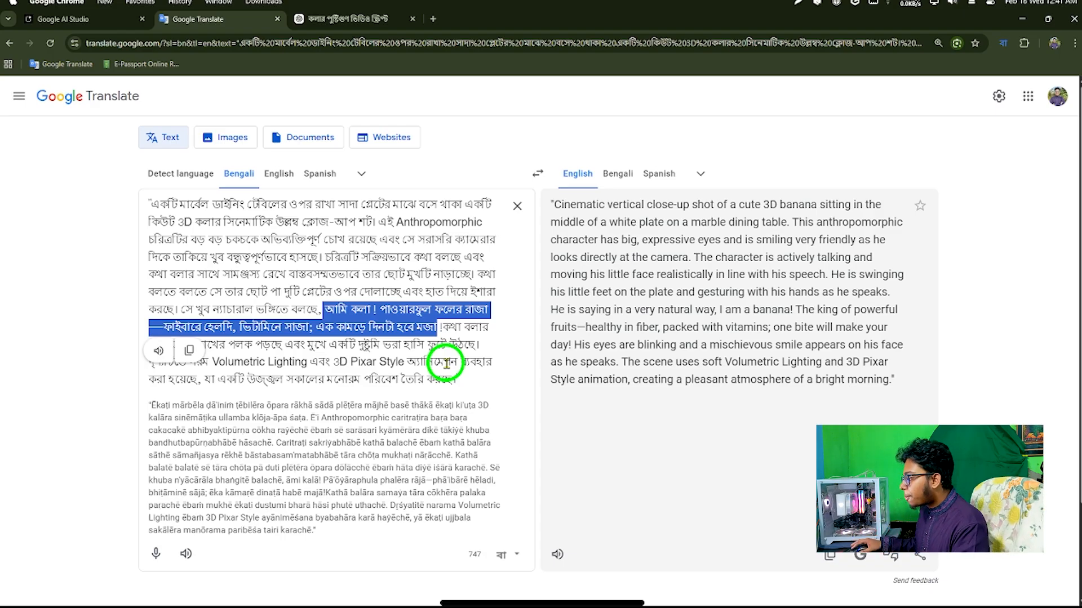
pyautogui.click(457, 373)
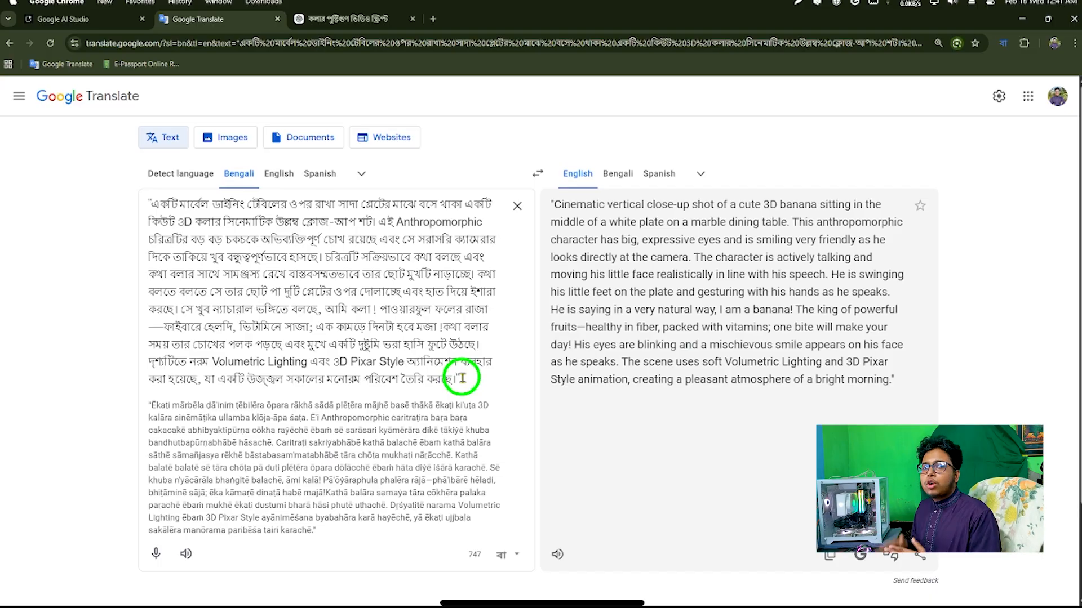
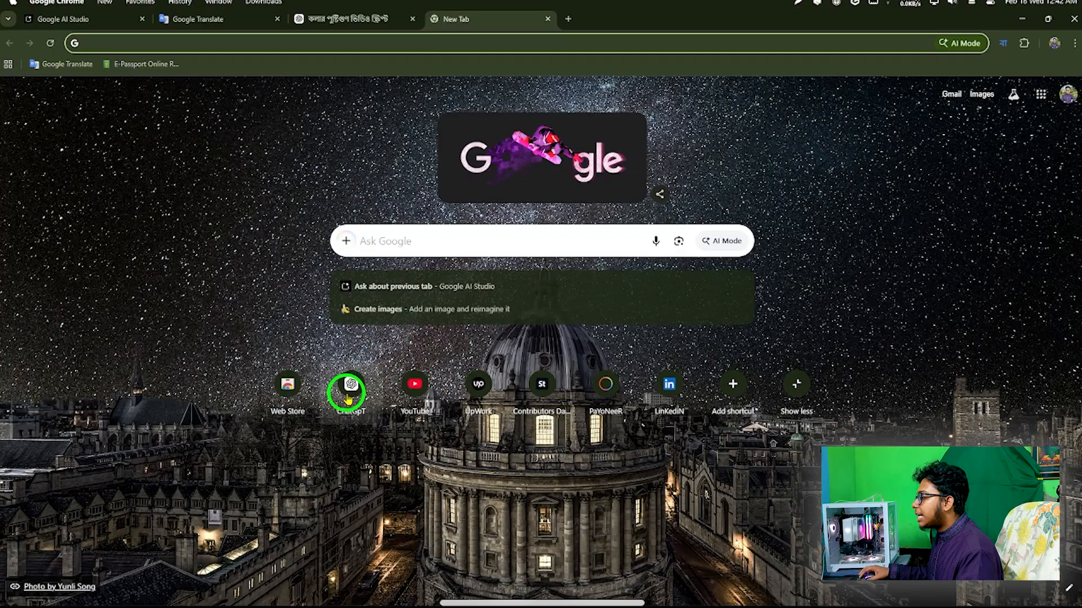
# Step: Open ChatGPT in the new tab and enable image creation for the new chat
pyautogui.click(350, 385)
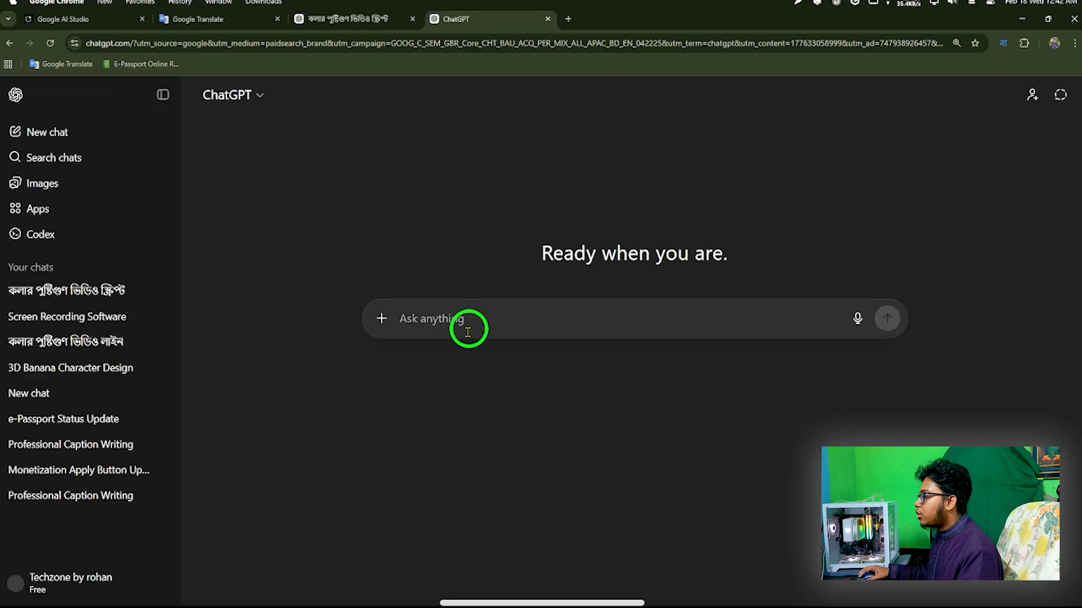
pyautogui.press('F1')
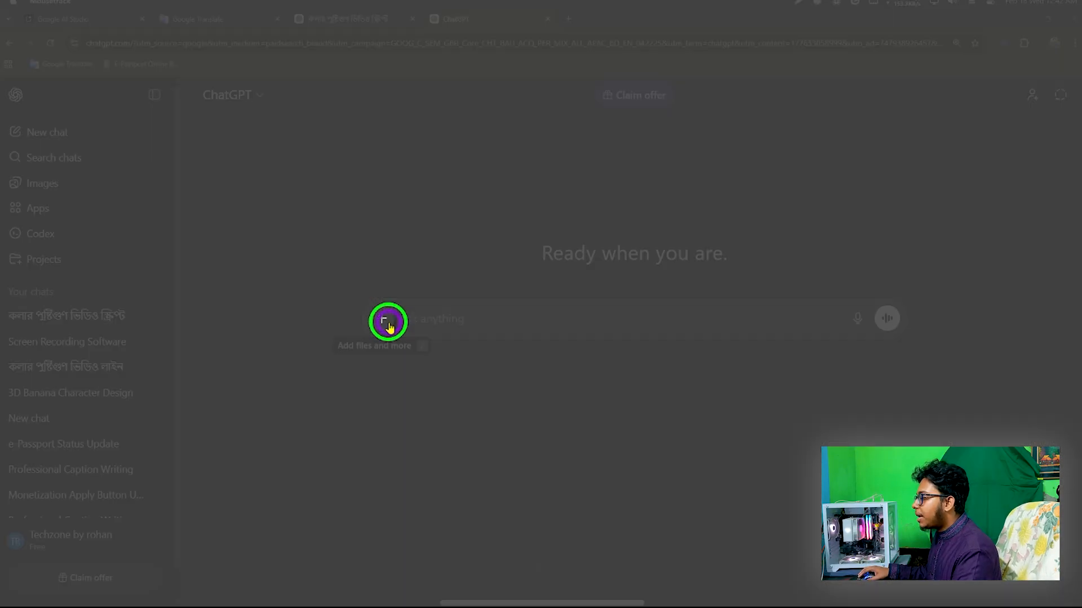
pyautogui.press('F1')
pyautogui.click(381, 319)
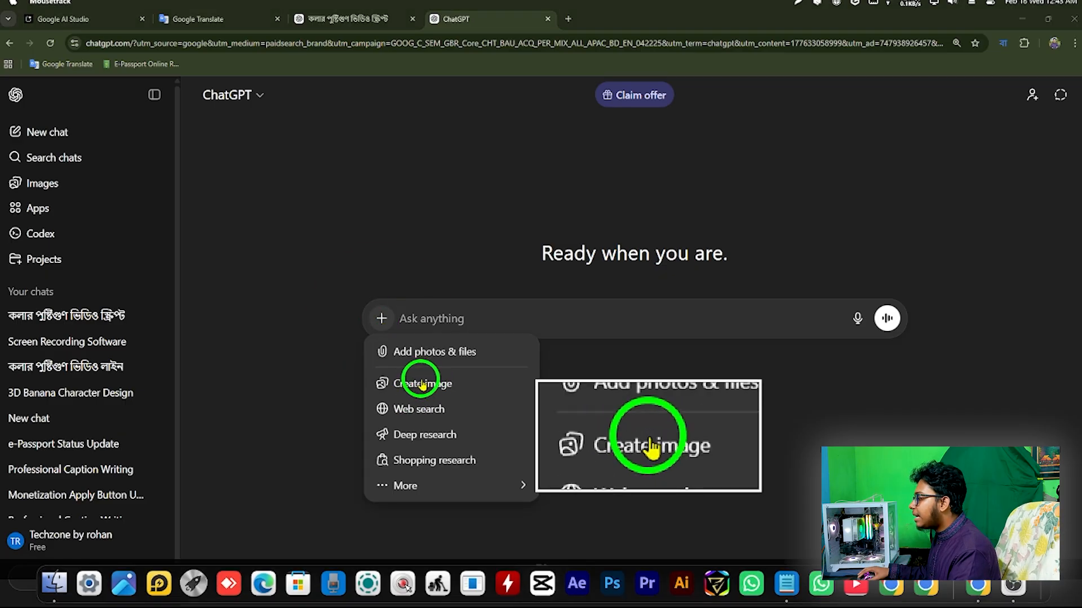
pyautogui.click(424, 385)
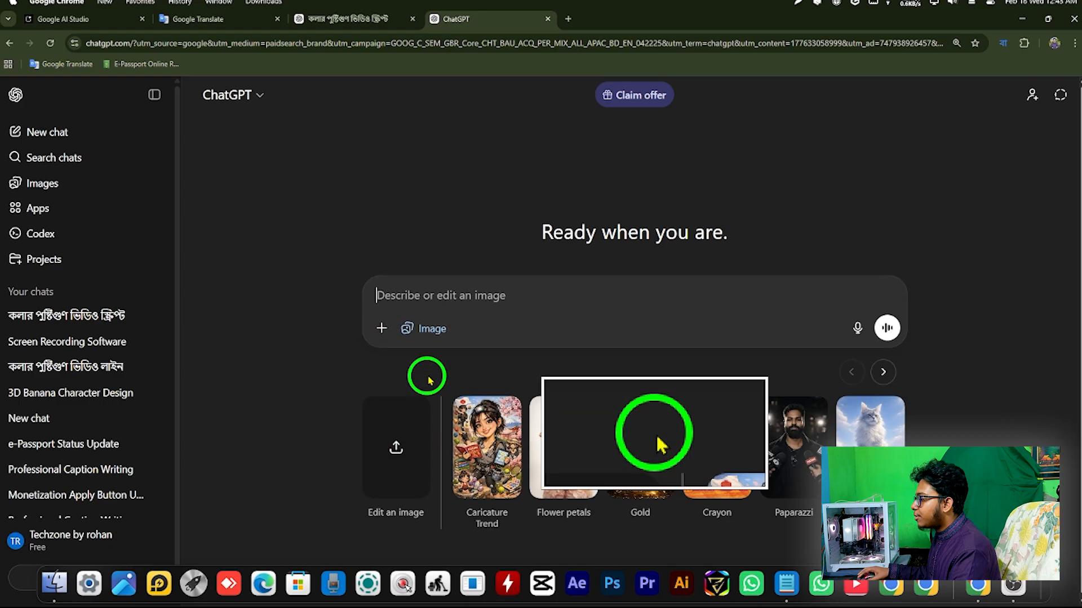
pyautogui.press('F3')
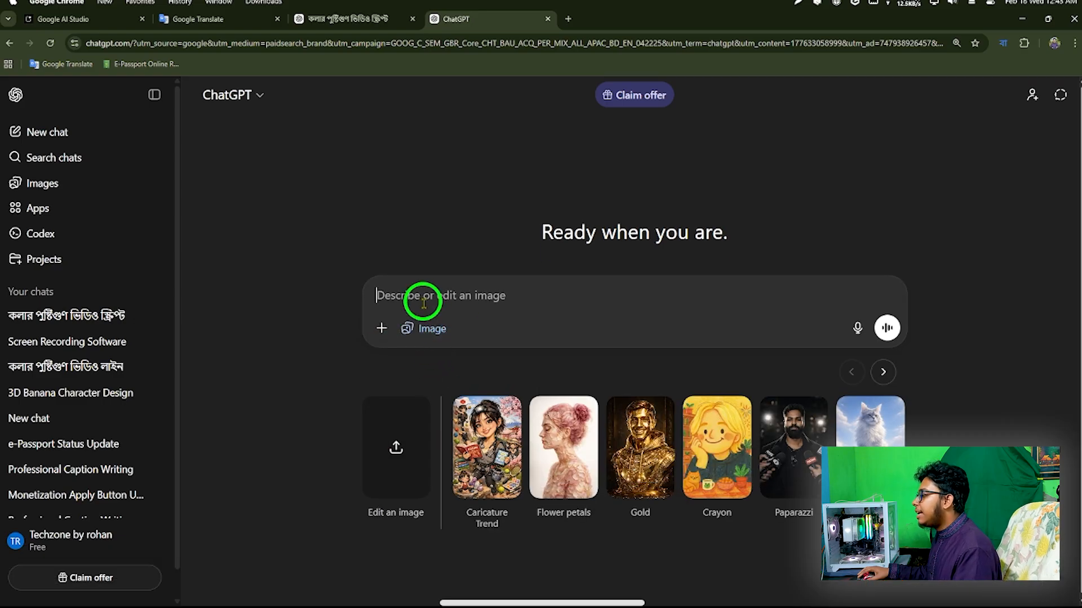
# Step: Paste the copied Bengali 3D banana character prompt, ending in "8k, --ar 9:16", and send it to generate the image
pyautogui.press('ctrl')
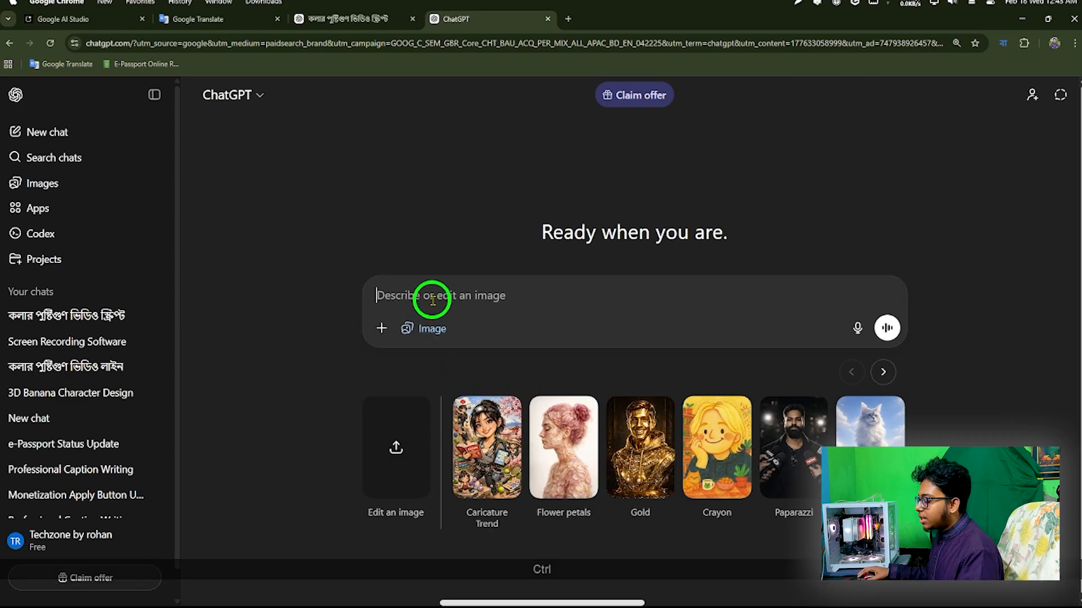
pyautogui.hotkey('ctrl', 'v')
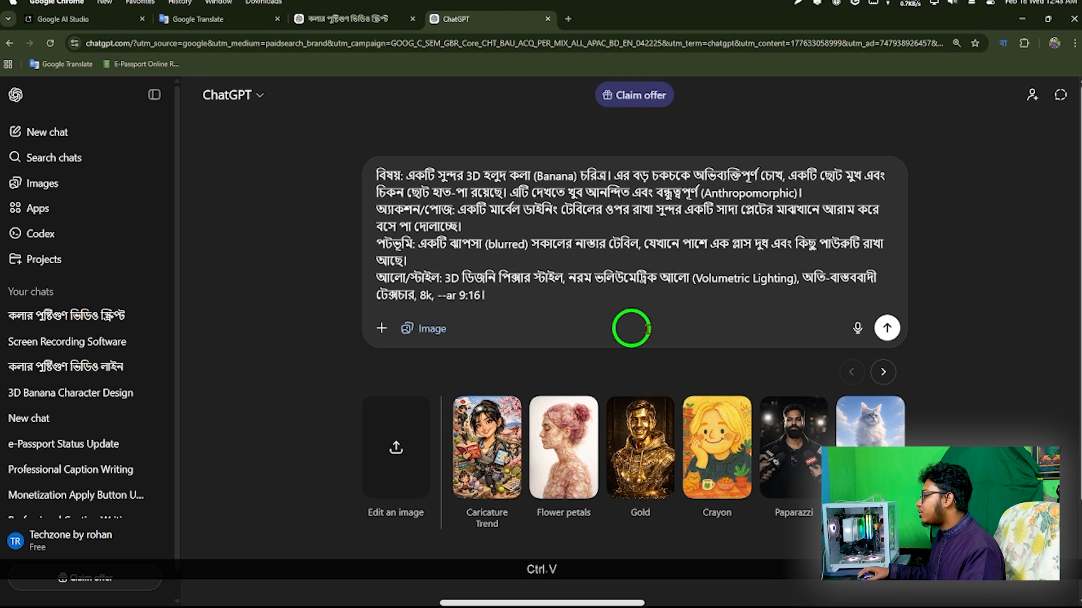
pyautogui.click(887, 328)
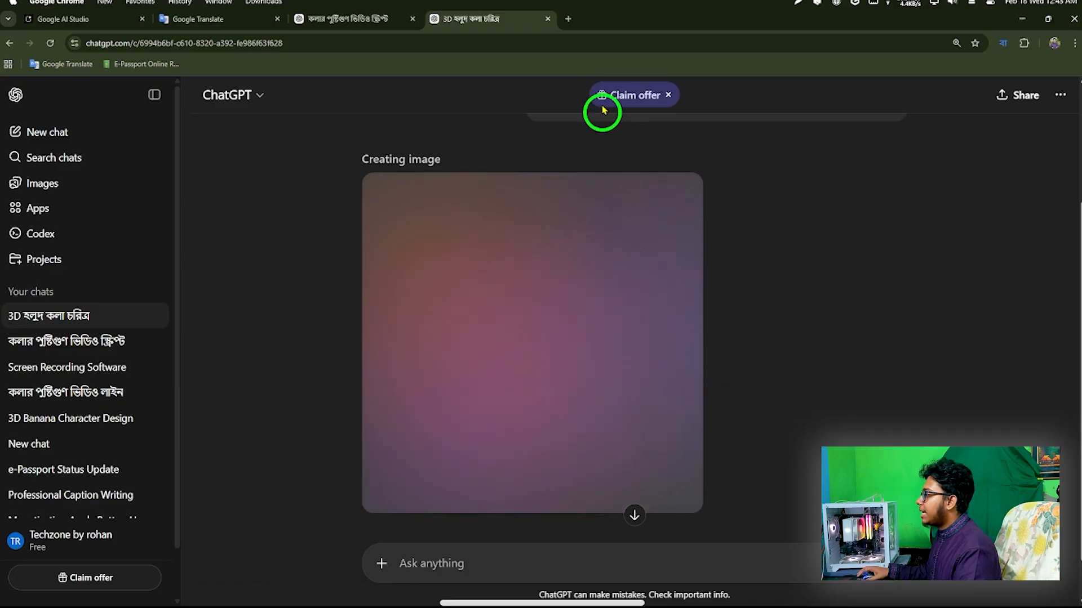
# Step: Open gemini.google.com/app in another new tab and enable image creation there
pyautogui.click(567, 19)
pyautogui.click(538, 38)
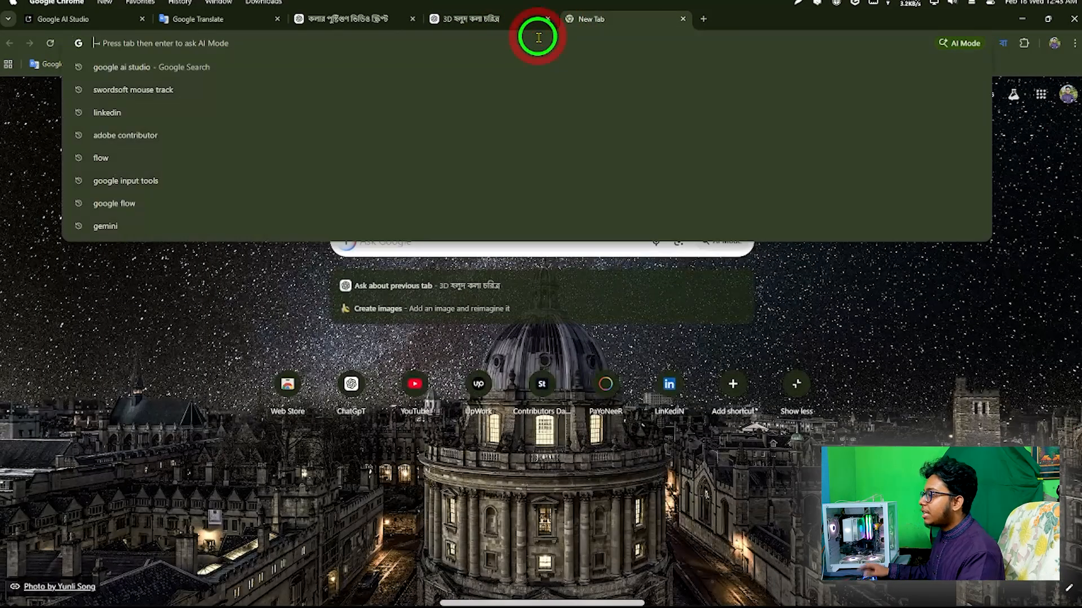
pyautogui.write('gemini.google.com/app')
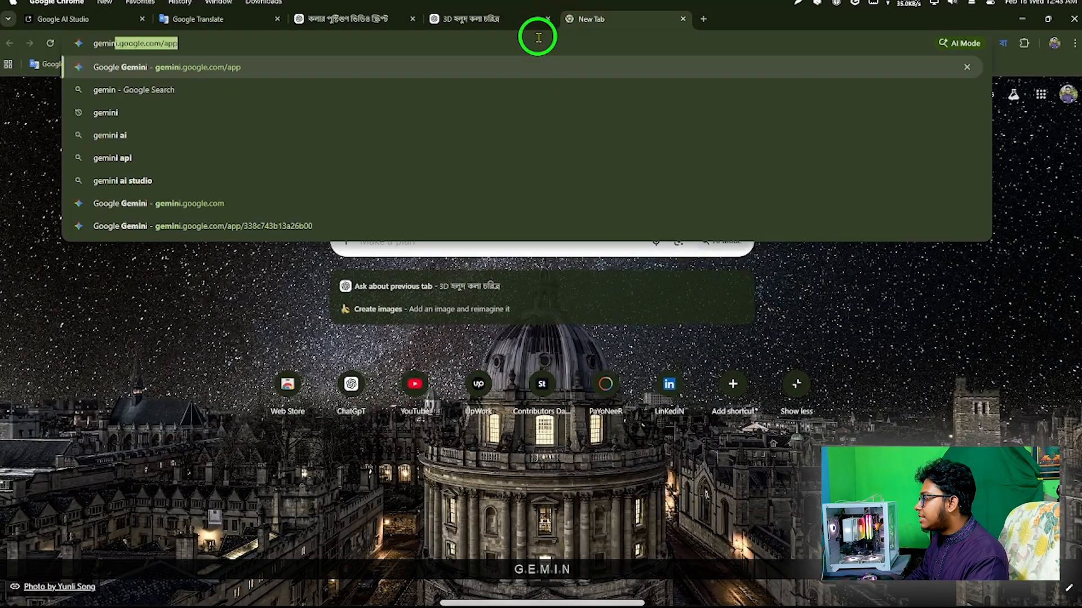
pyautogui.press('Return')
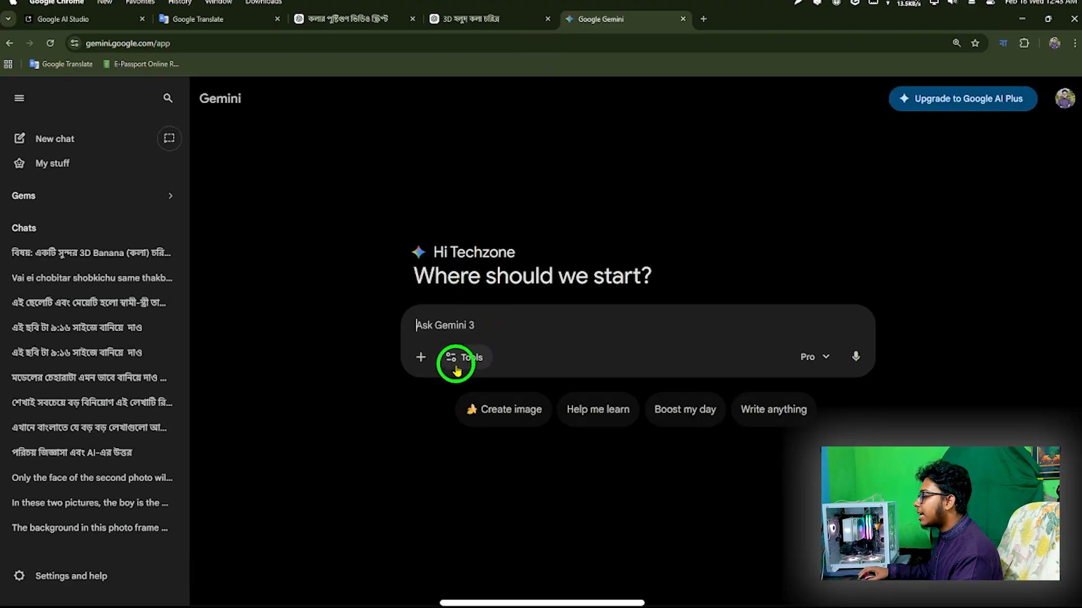
pyautogui.press('F3')
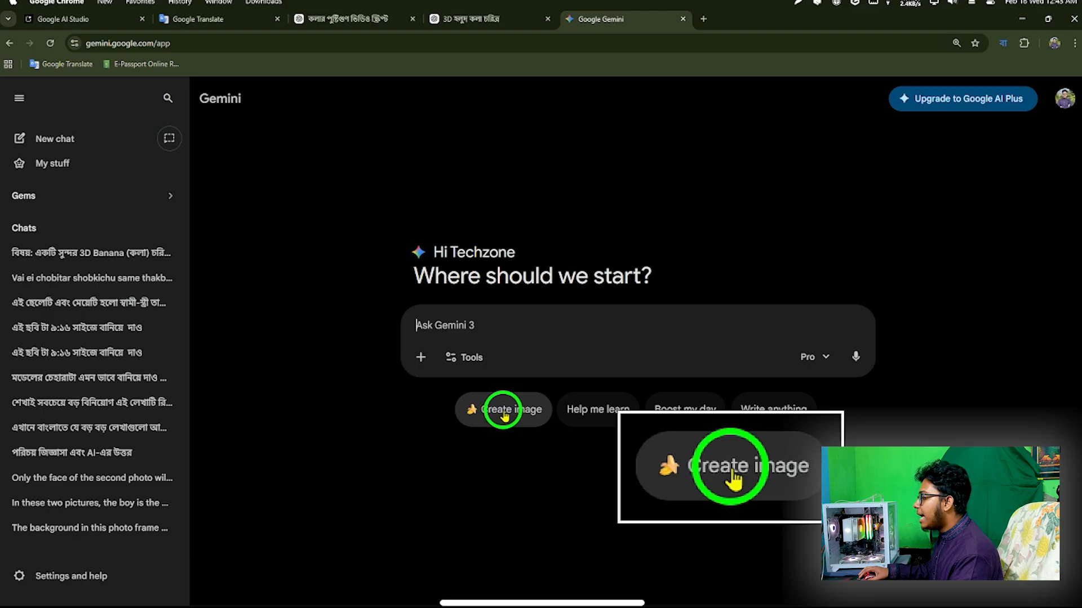
pyautogui.press('F3')
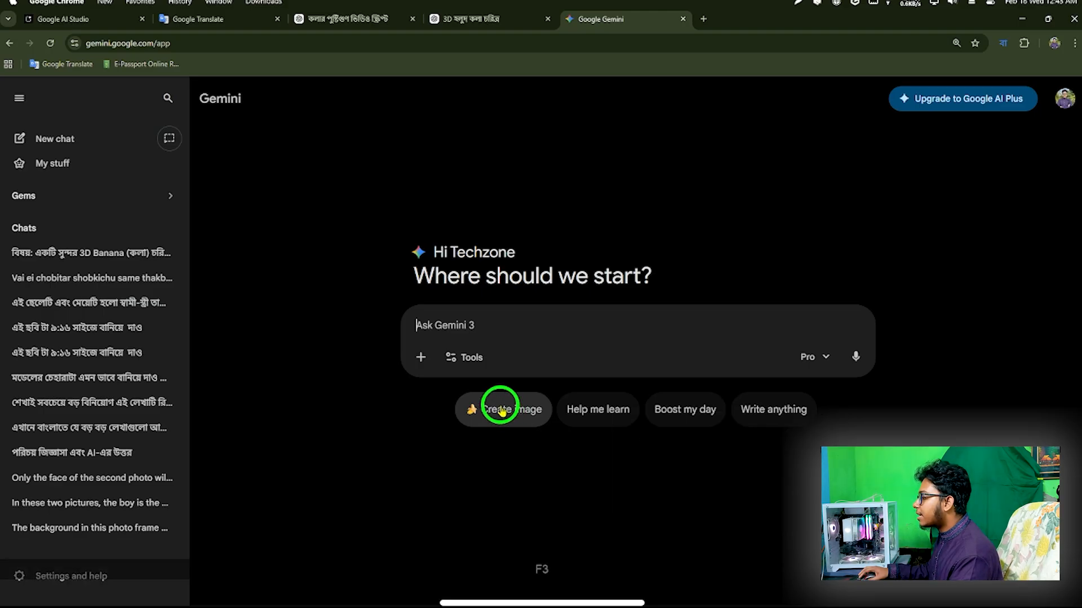
pyautogui.click(502, 410)
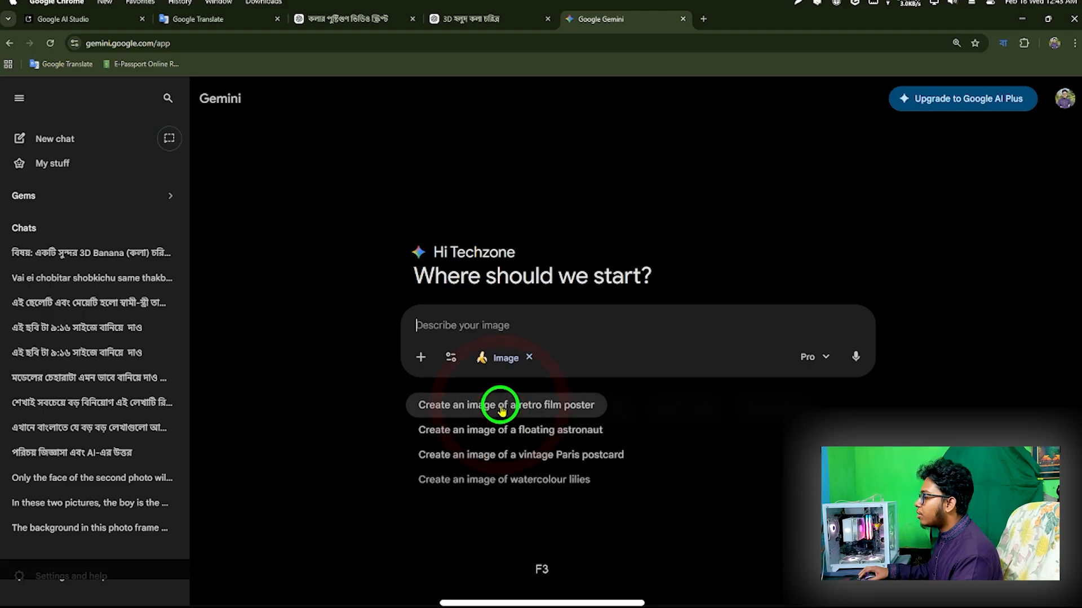
# Step: Check the Gemini model choices, keep Pro, and send the pasted Bengali 3D banana character prompt to generate the image
pyautogui.click(819, 361)
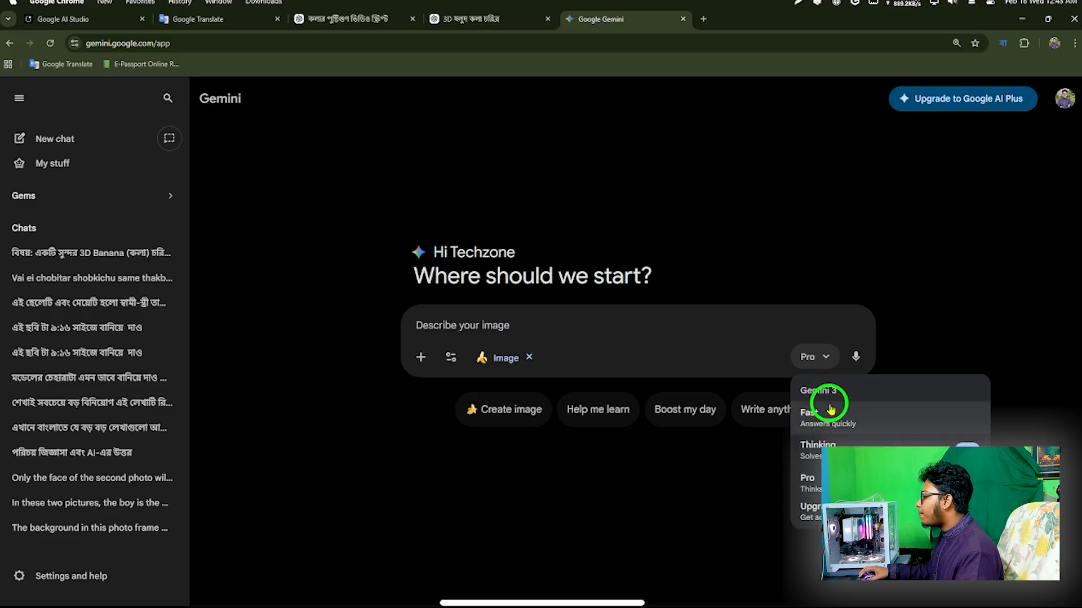
pyautogui.press('F3')
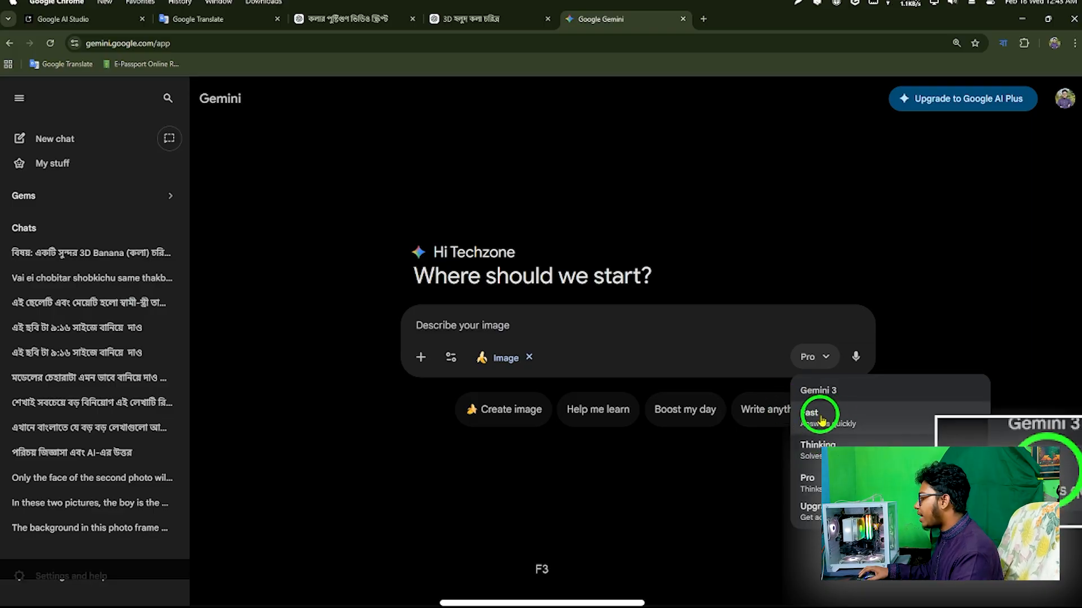
pyautogui.press('F3')
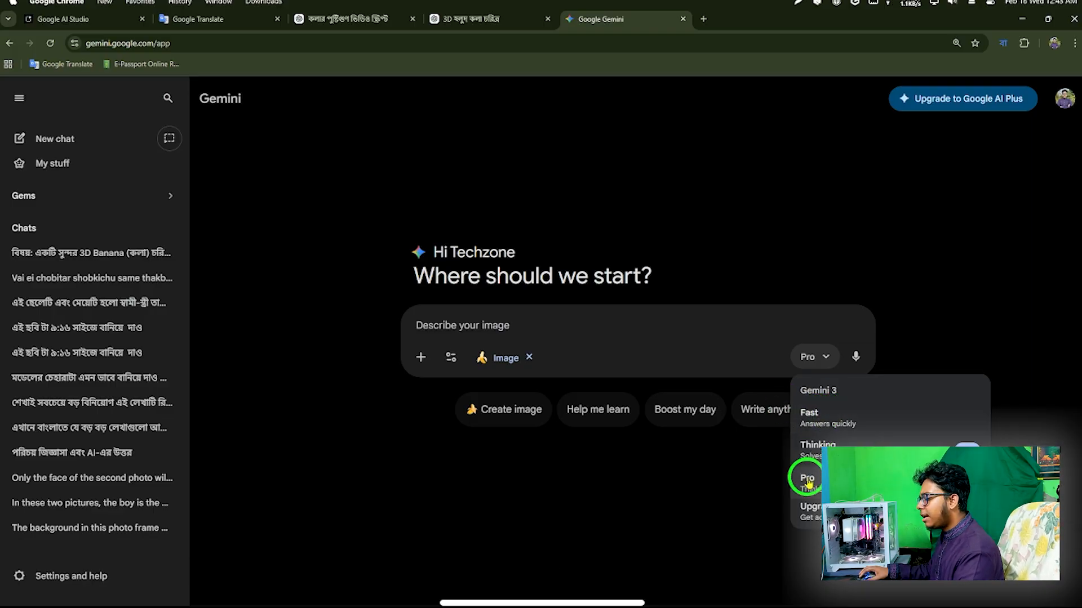
pyautogui.press('F1')
pyautogui.press('F1')
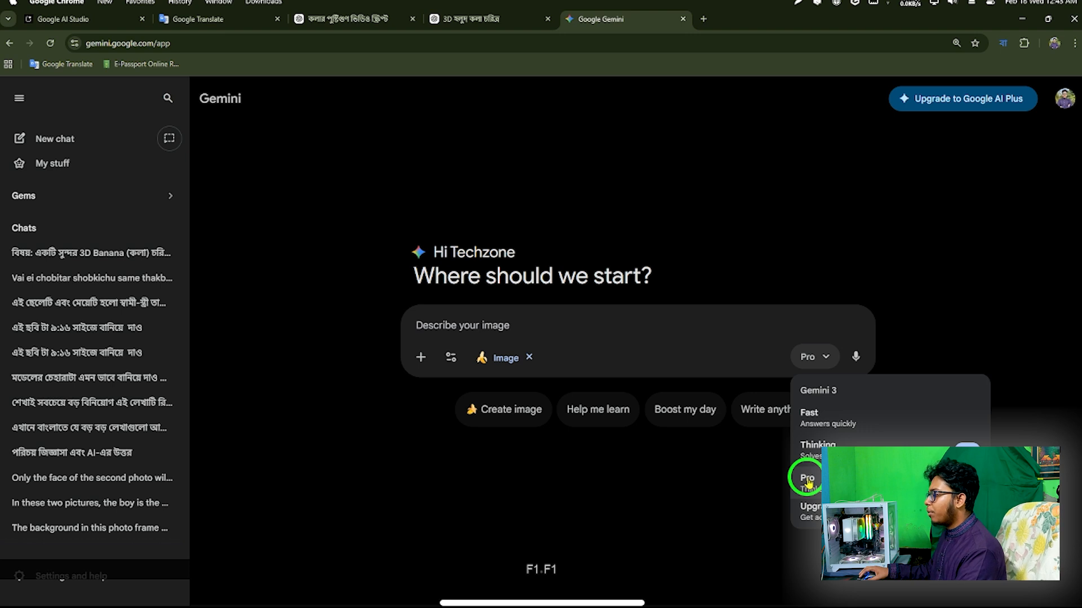
pyautogui.click(510, 322)
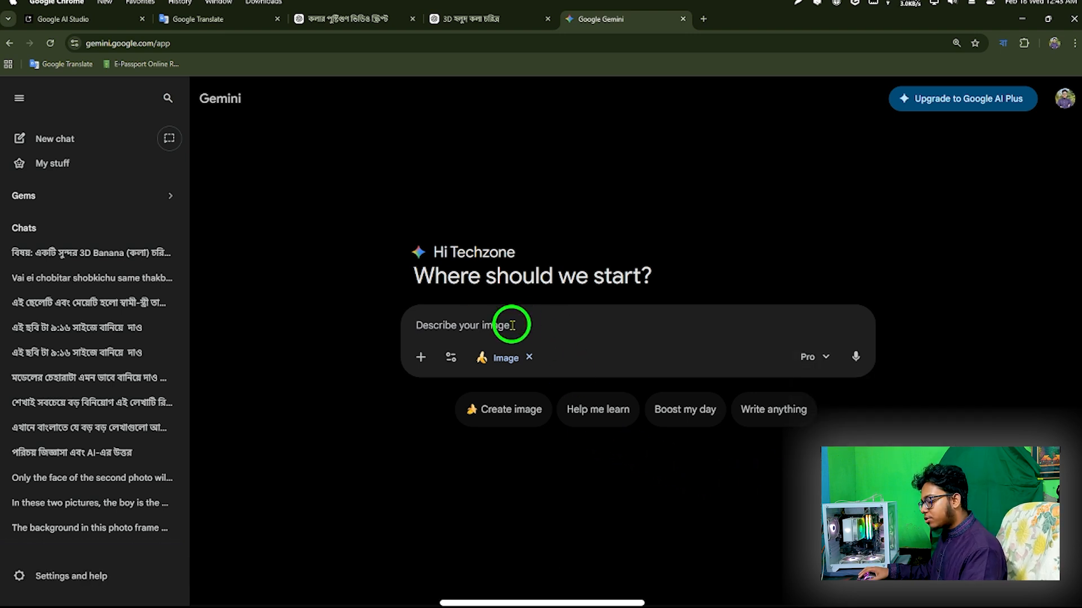
pyautogui.hotkey('ctrl', 'v')
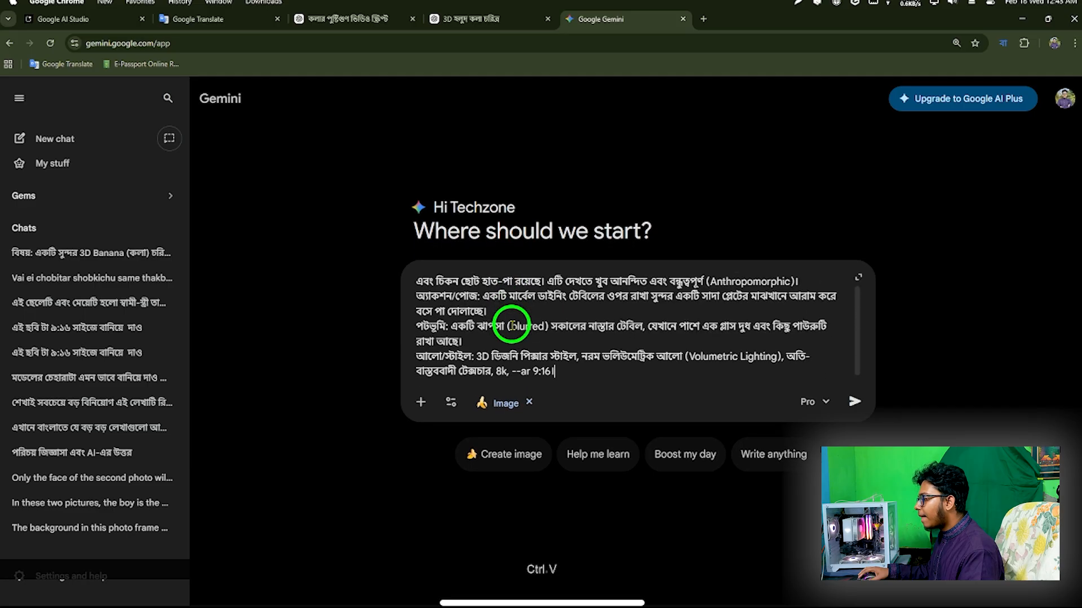
pyautogui.click(855, 402)
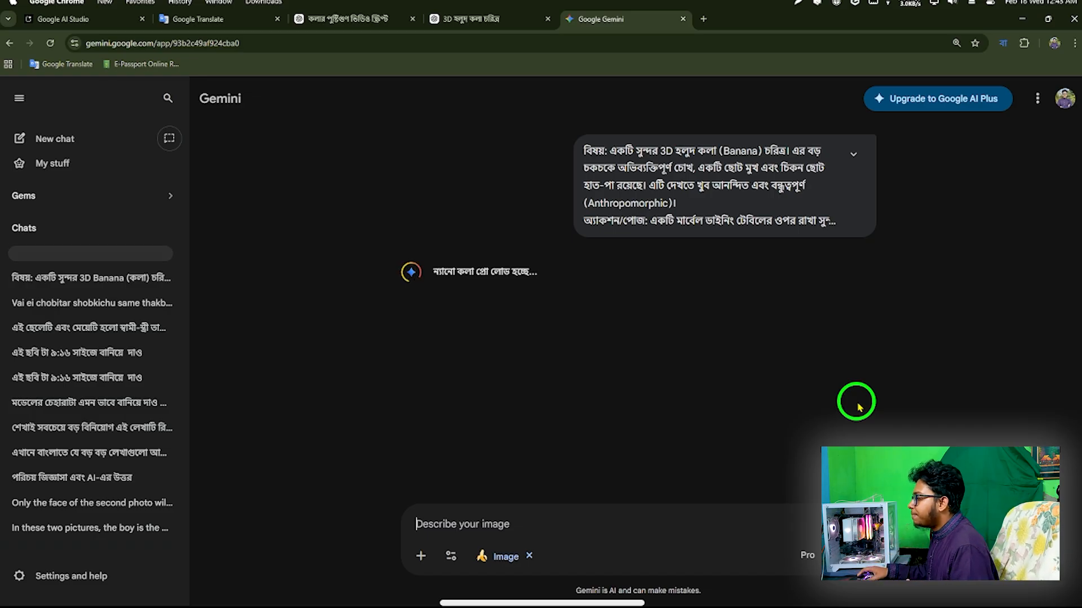
# Step: Switch to the ChatGPT banana character chat, review the generated image, and download it
pyautogui.click(484, 25)
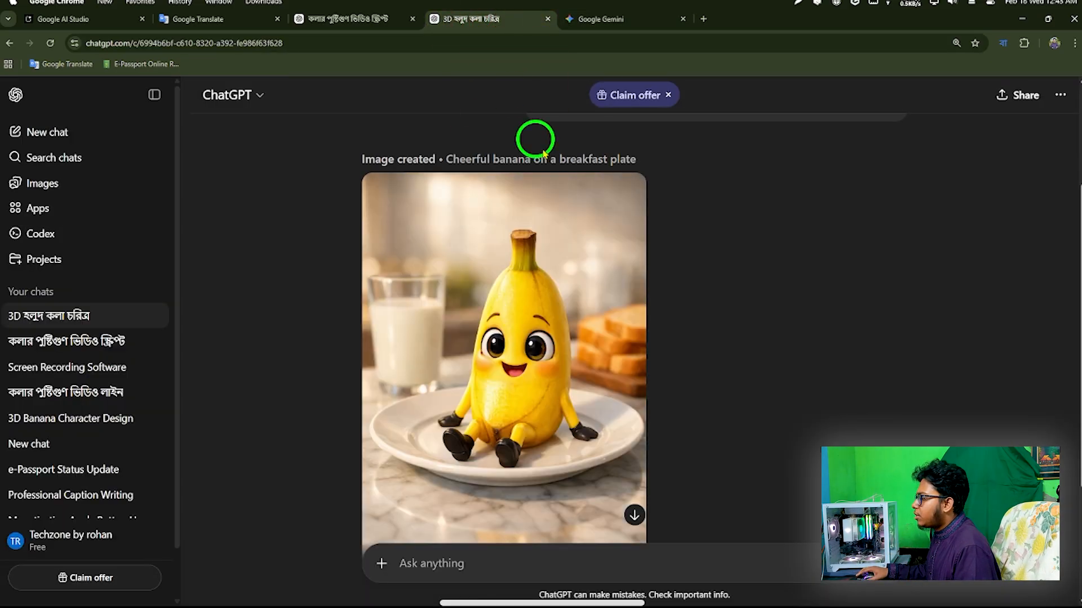
pyautogui.scroll(-2, 662, 259)
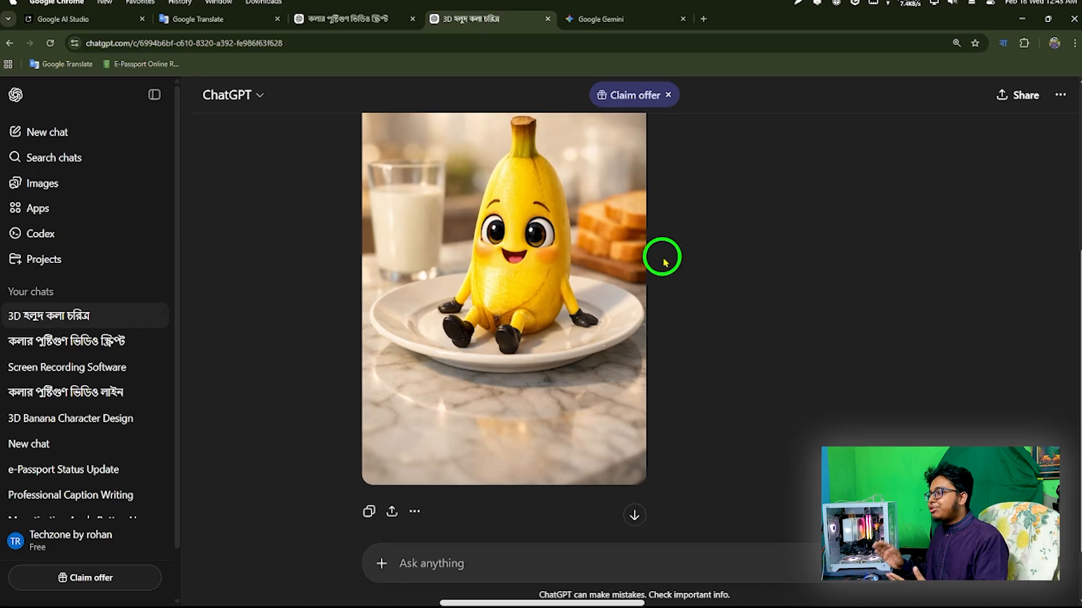
pyautogui.scroll(2, 665, 262)
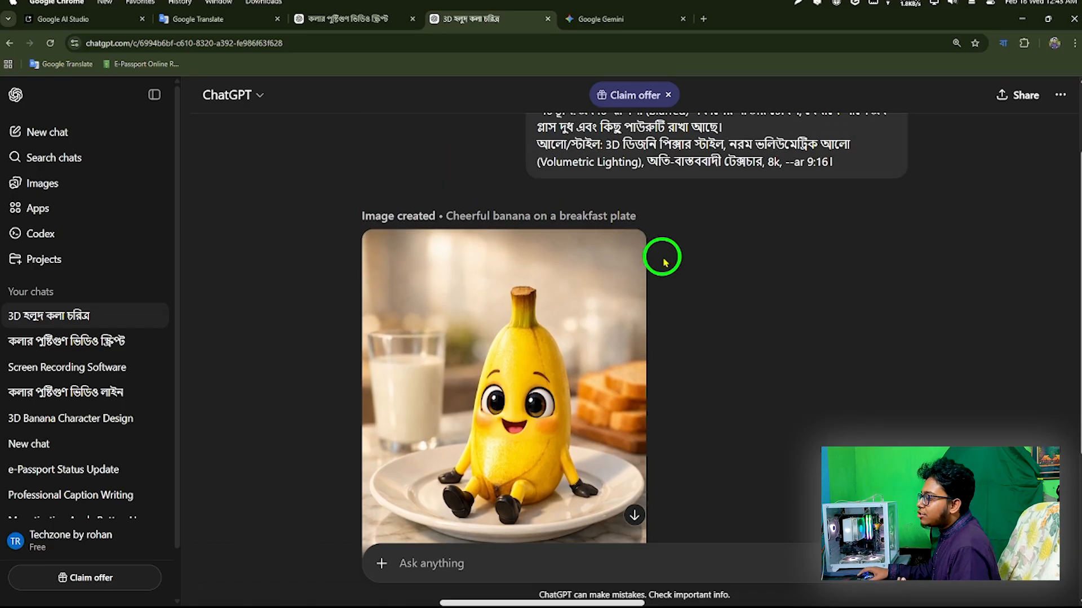
pyautogui.scroll(-1, 664, 262)
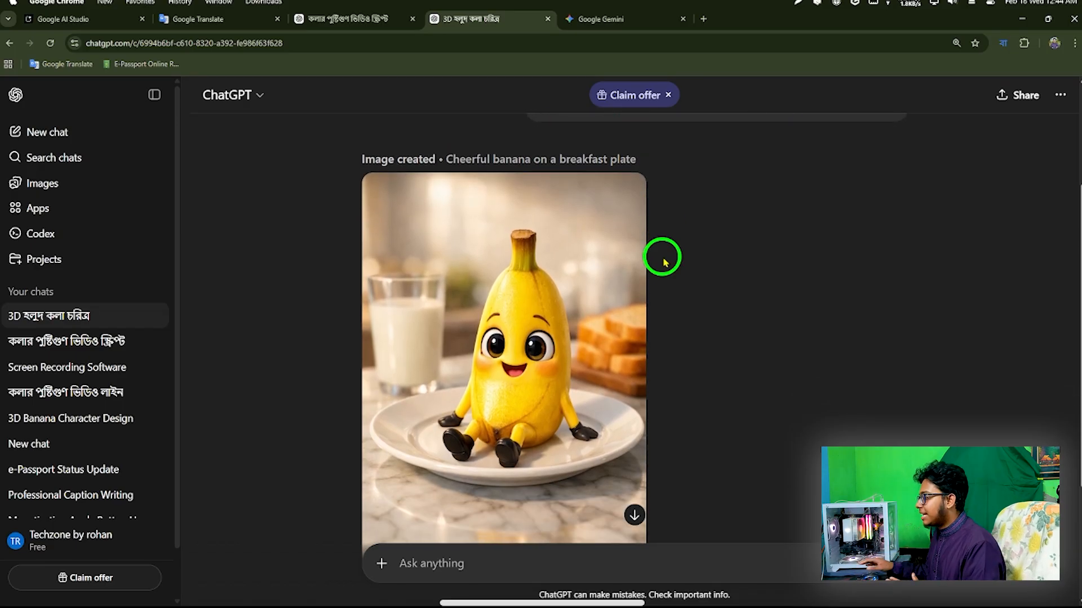
pyautogui.scroll(-2, 606, 293)
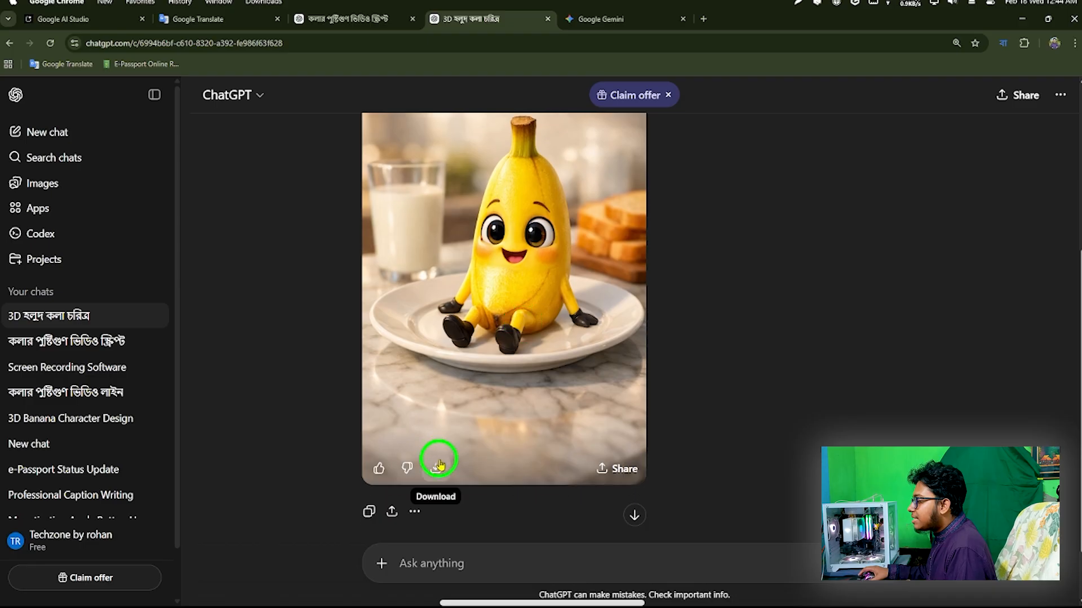
pyautogui.click(435, 469)
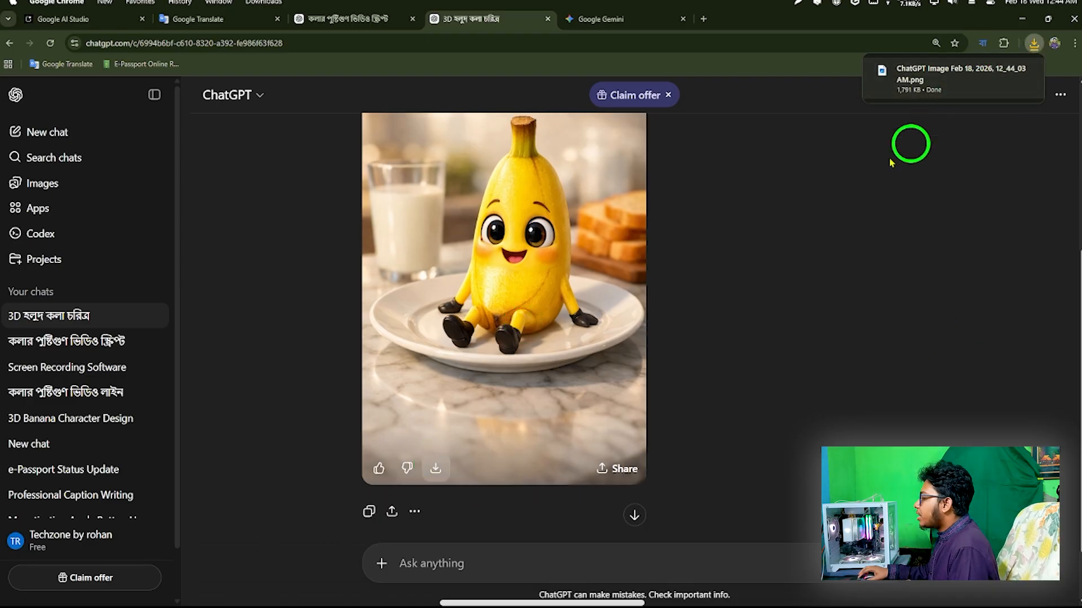
pyautogui.scroll(2, 647, 261)
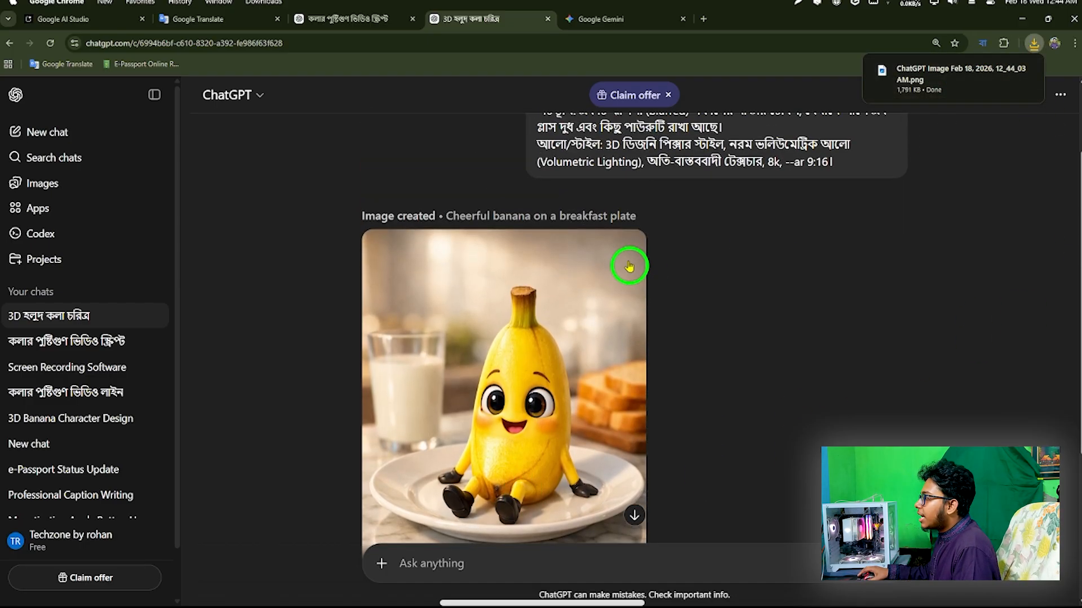
# Step: Compare Gemini's generated banana image with the ChatGPT version and download the Gemini image
pyautogui.click(604, 20)
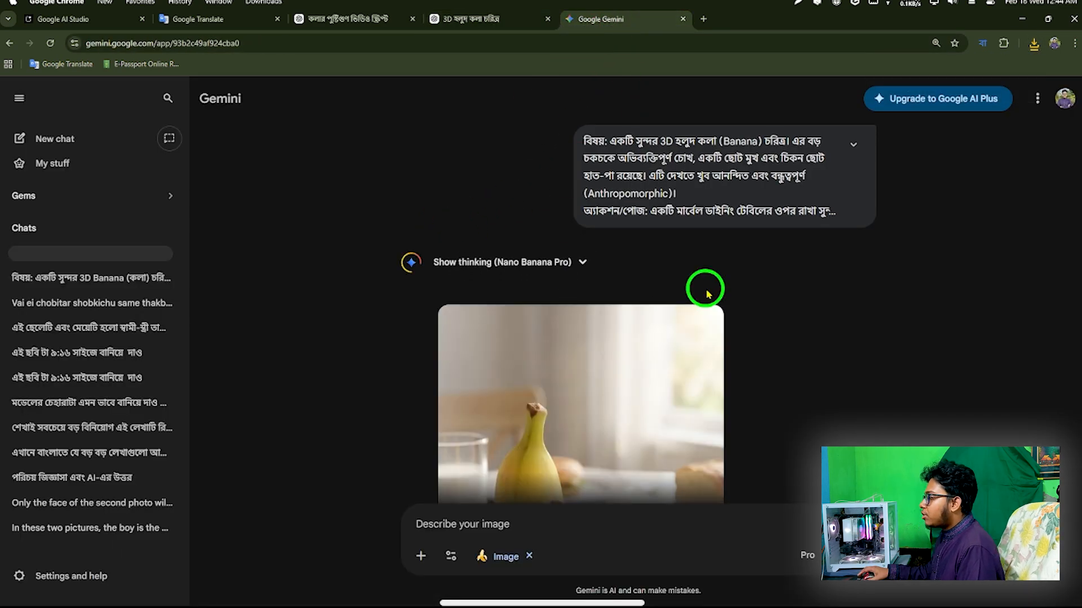
pyautogui.scroll(-4, 706, 290)
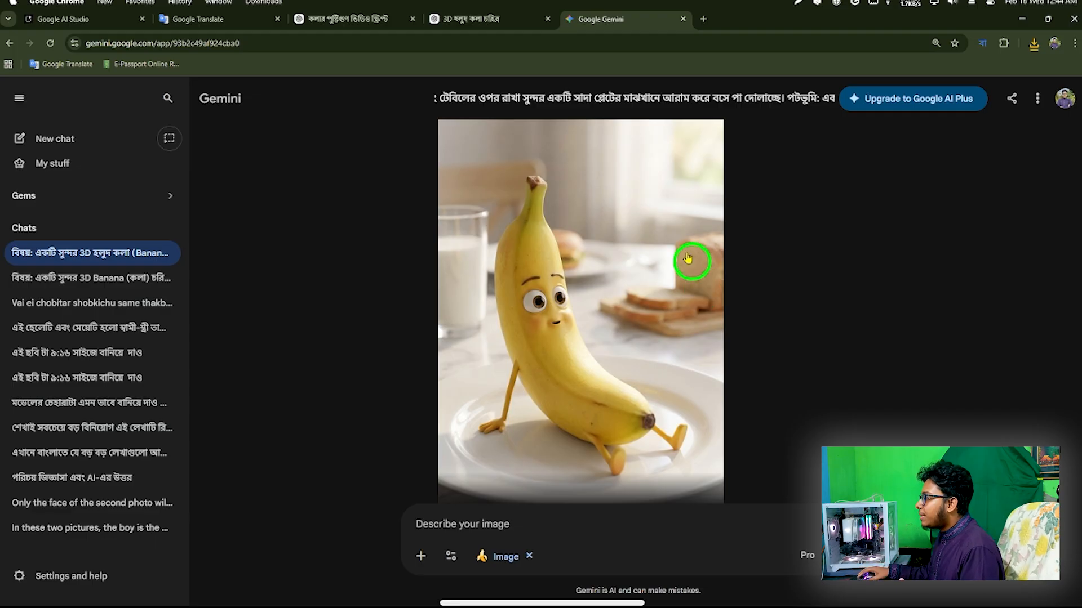
pyautogui.click(490, 22)
pyautogui.scroll(-3, 514, 253)
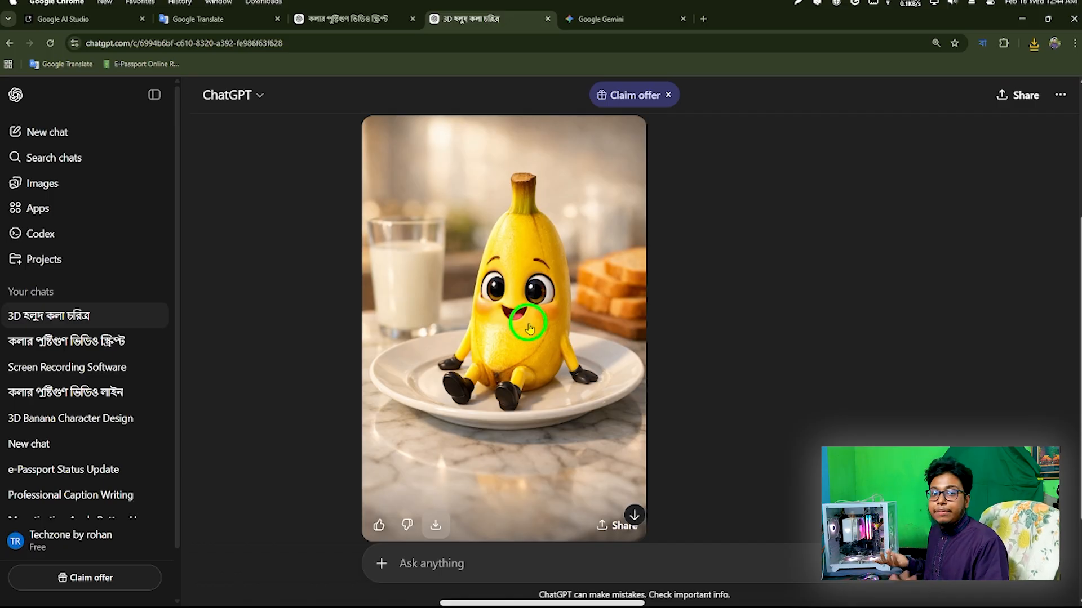
pyautogui.click(596, 20)
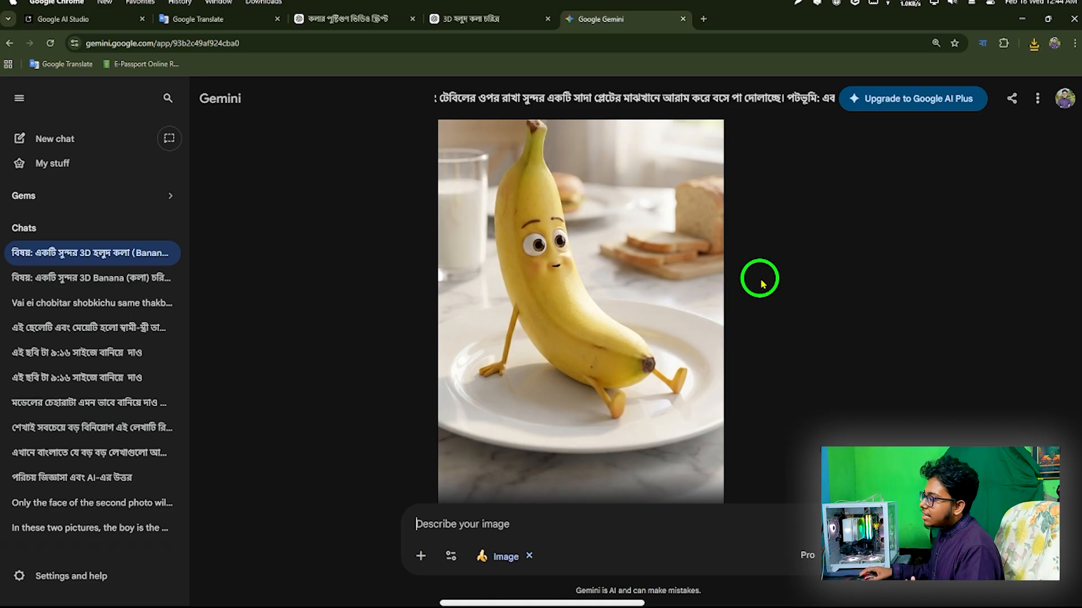
pyautogui.click(476, 20)
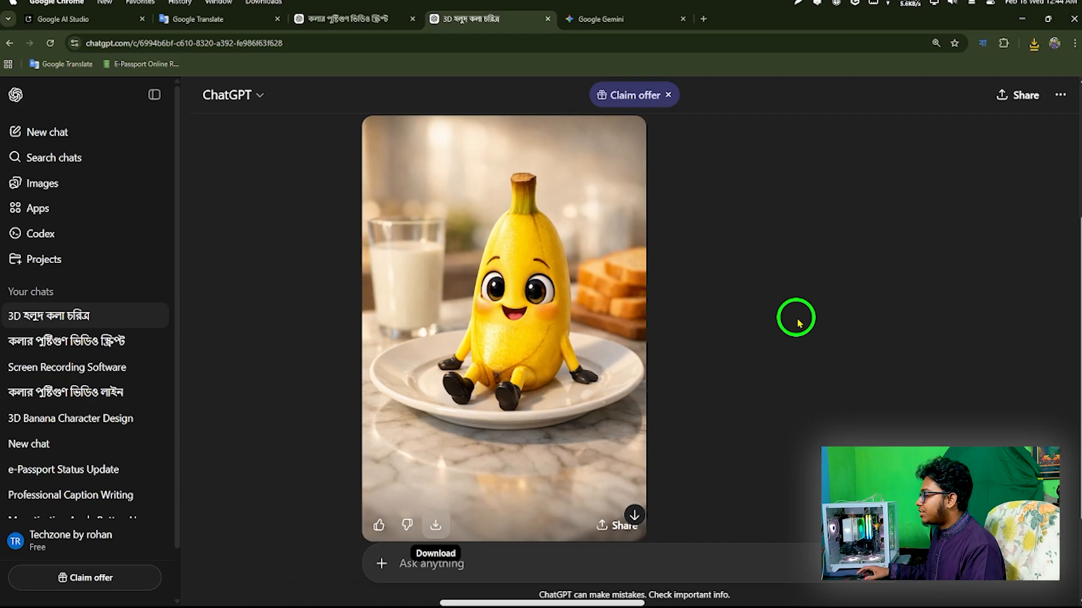
pyautogui.click(602, 17)
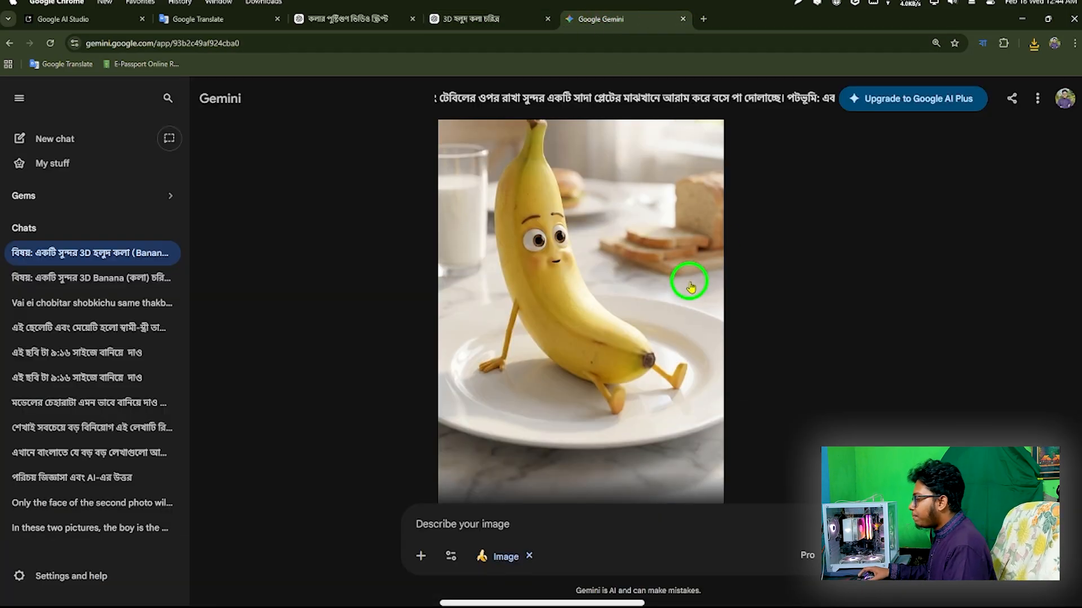
pyautogui.scroll(2, 625, 318)
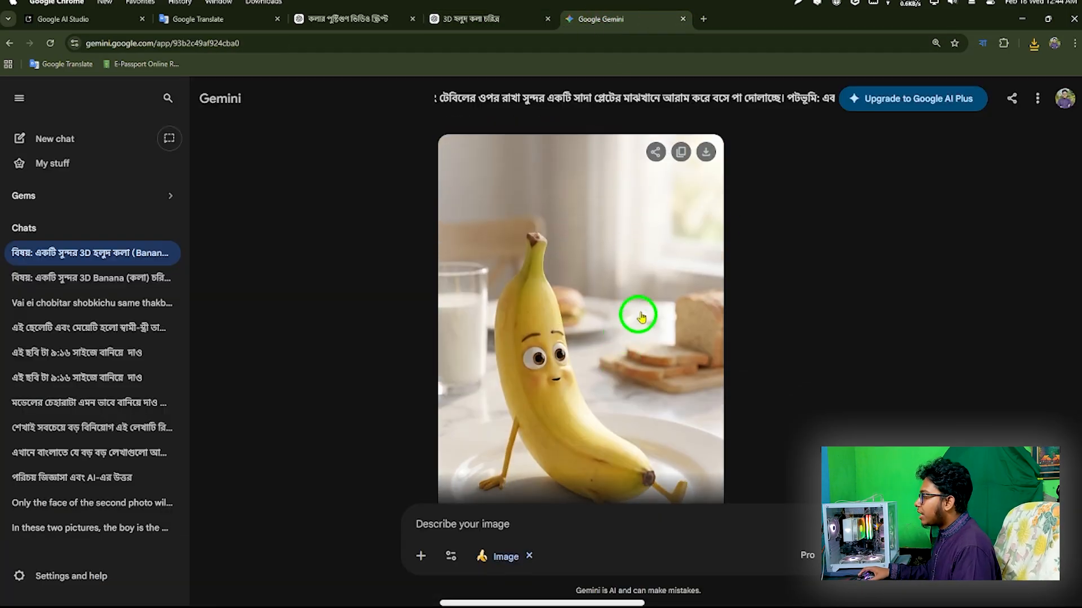
pyautogui.click(706, 151)
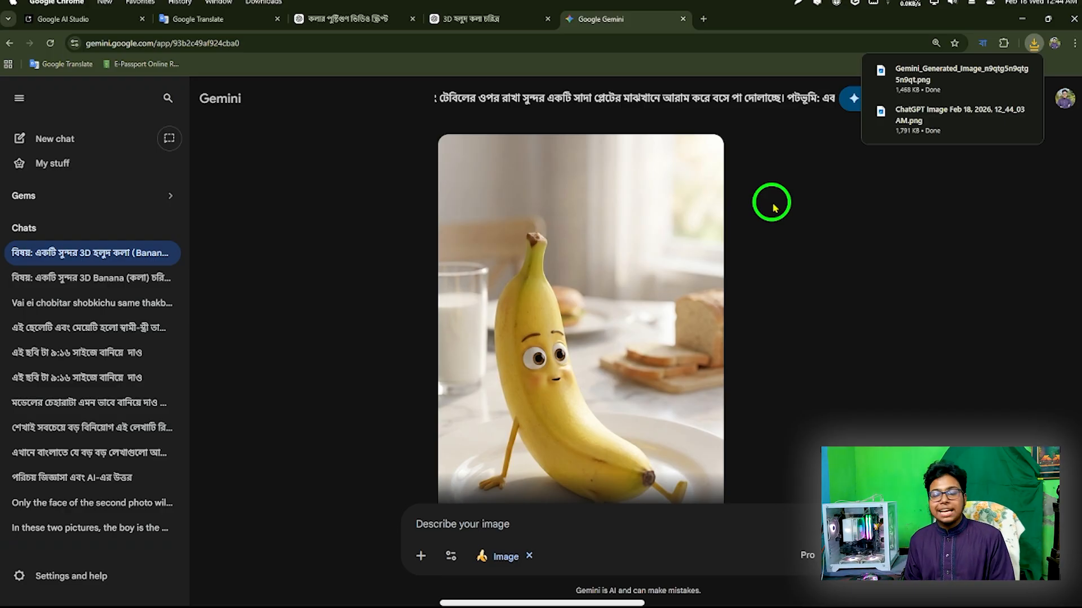
# Step: Search Google for "flow" in a new browser tab
pyautogui.click(703, 21)
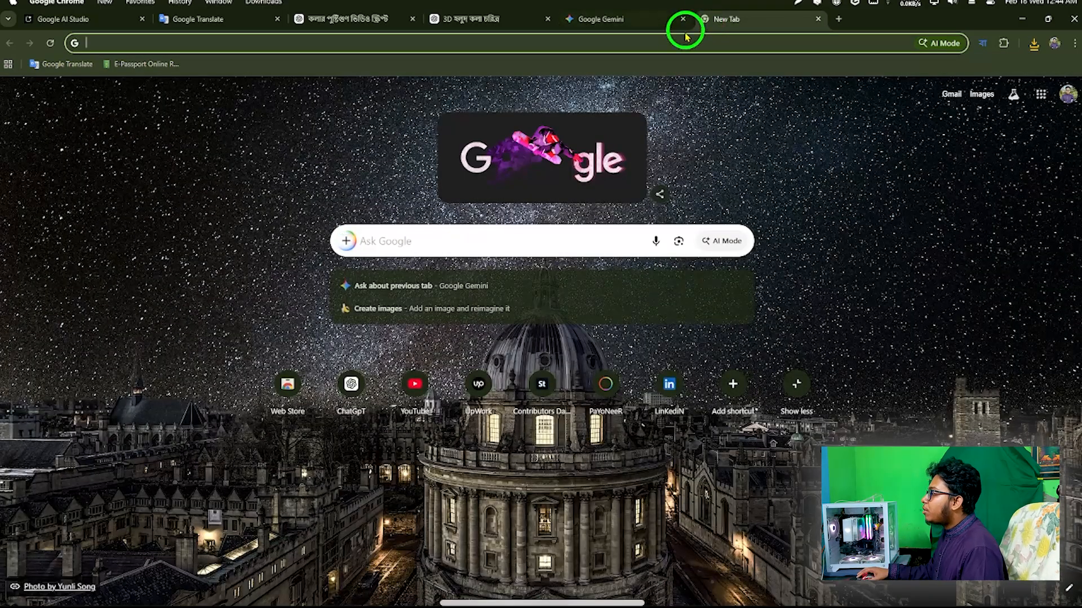
pyautogui.click(614, 39)
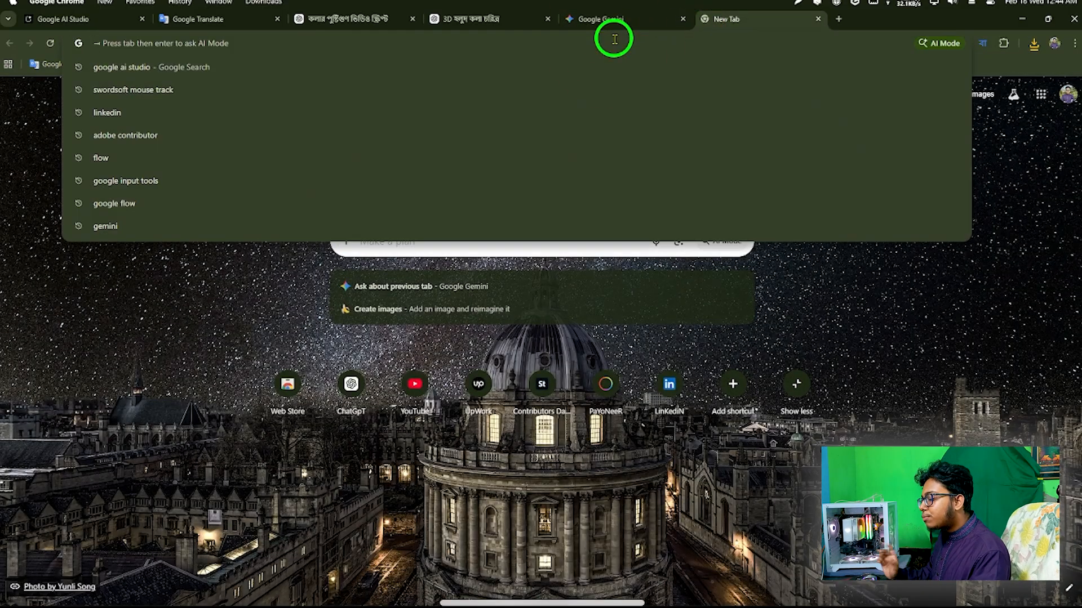
pyautogui.write('flow')
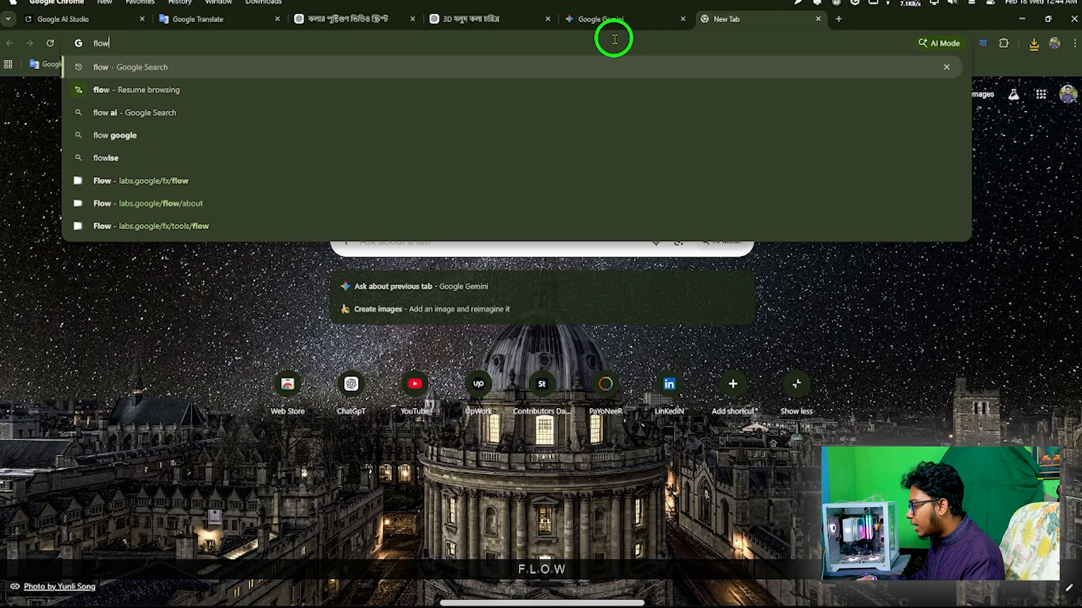
pyautogui.press('Return')
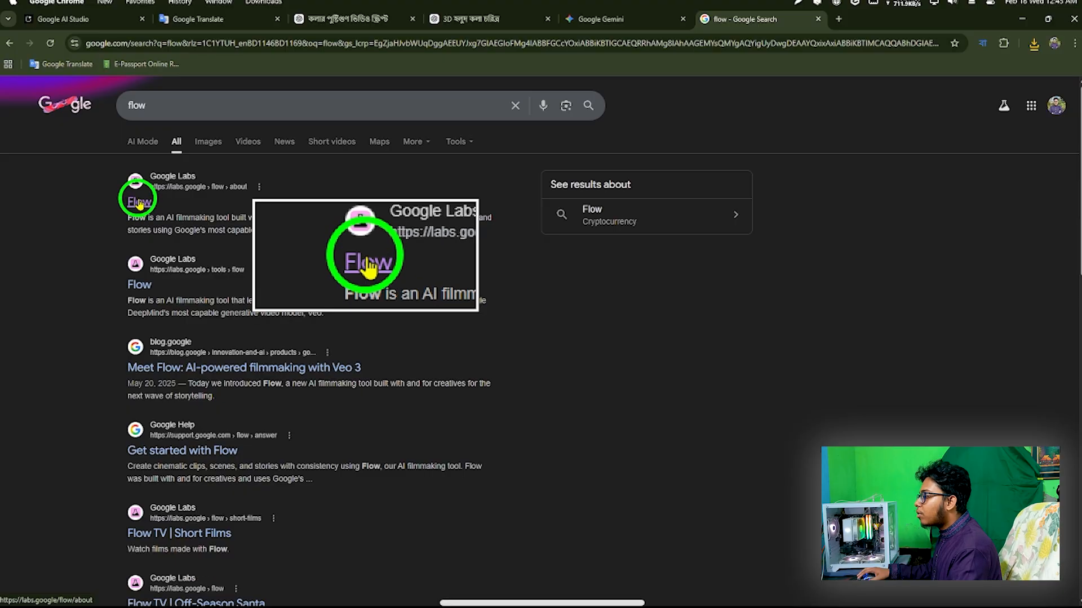
# Step: Open the Google Labs Flow site from the labs.google/flow/about result and create a new project in Flow
pyautogui.press('F3')
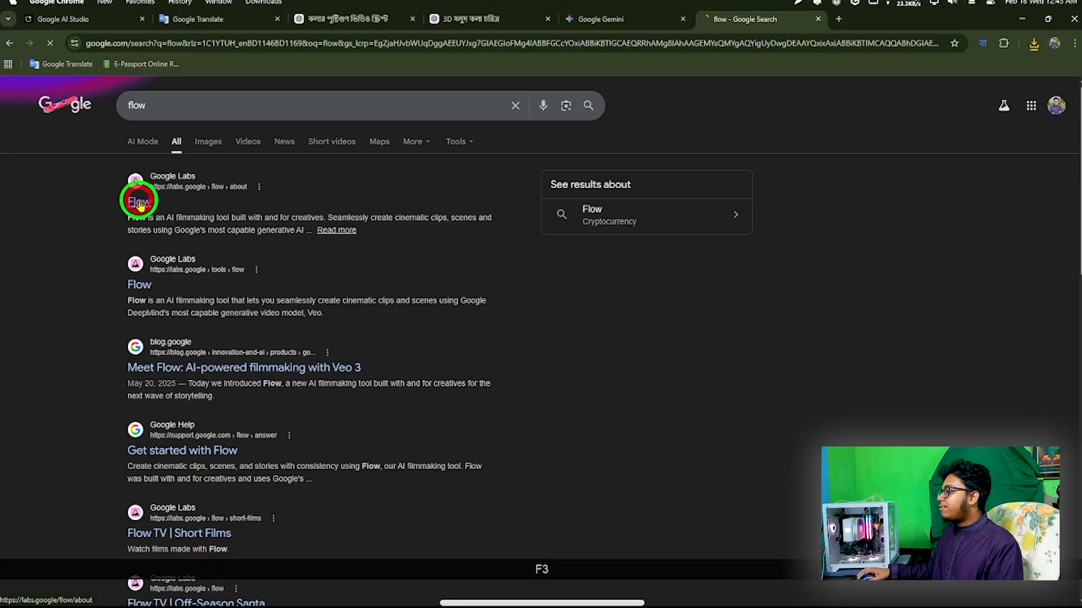
pyautogui.click(139, 203)
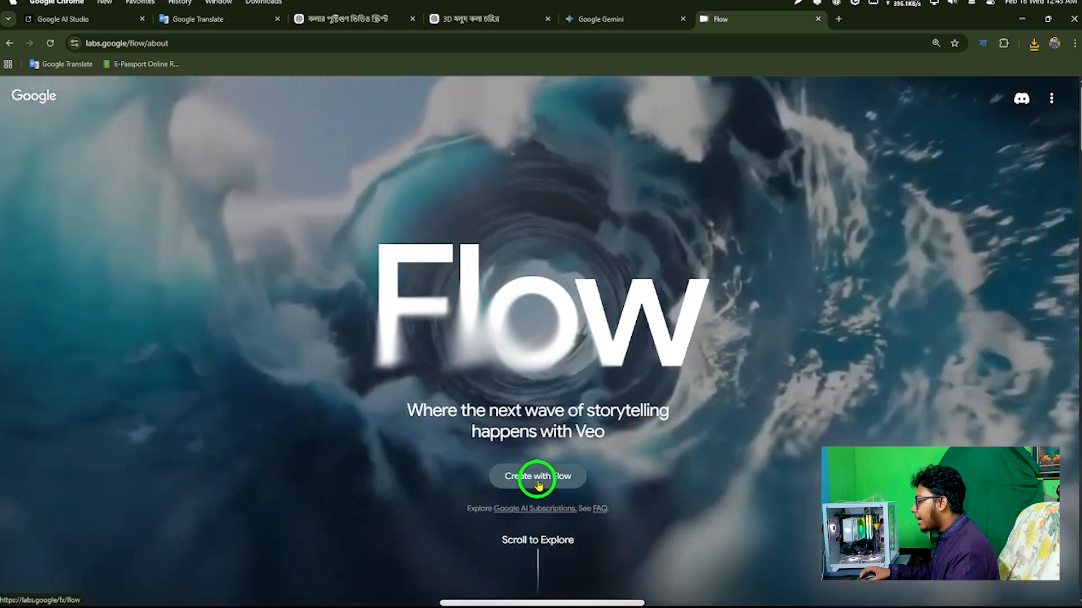
pyautogui.click(538, 479)
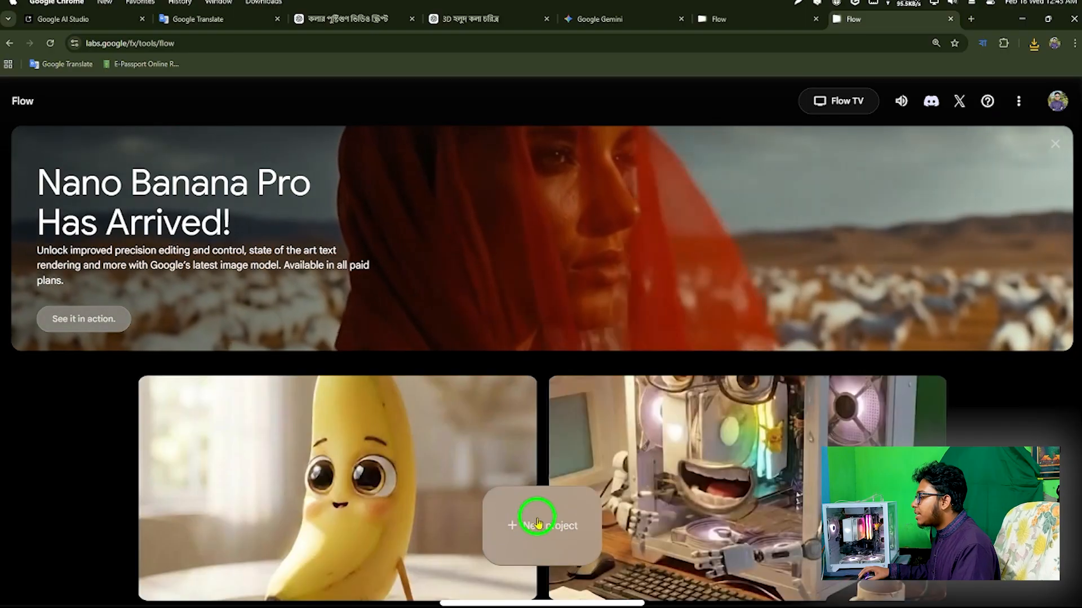
pyautogui.click(542, 525)
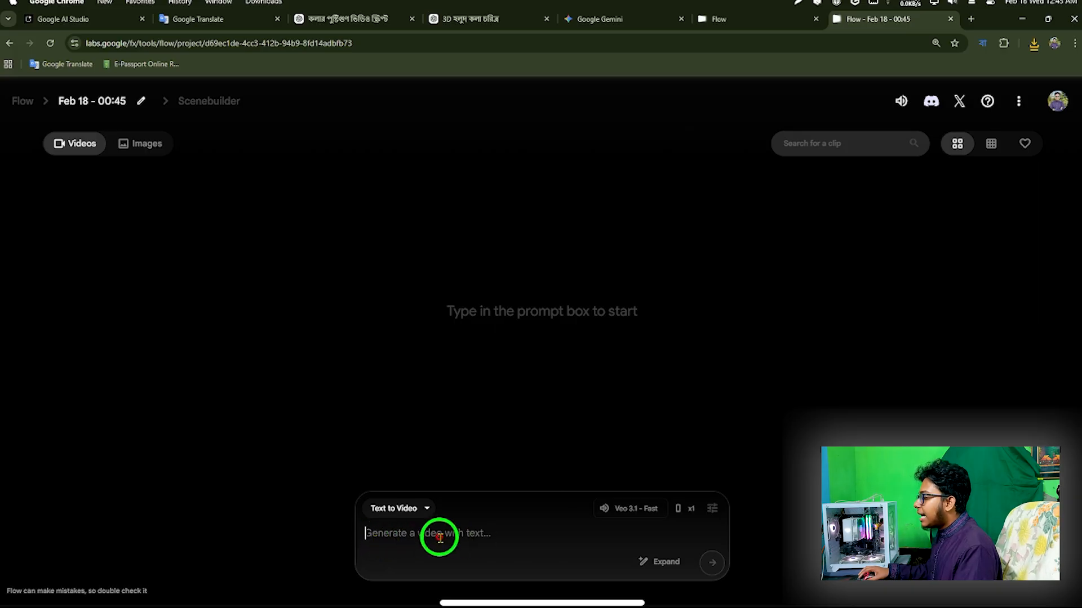
# Step: Copy the entire Bengali source prompt from Google Translate and paste it into the new Flow project's prompt box
pyautogui.click(233, 25)
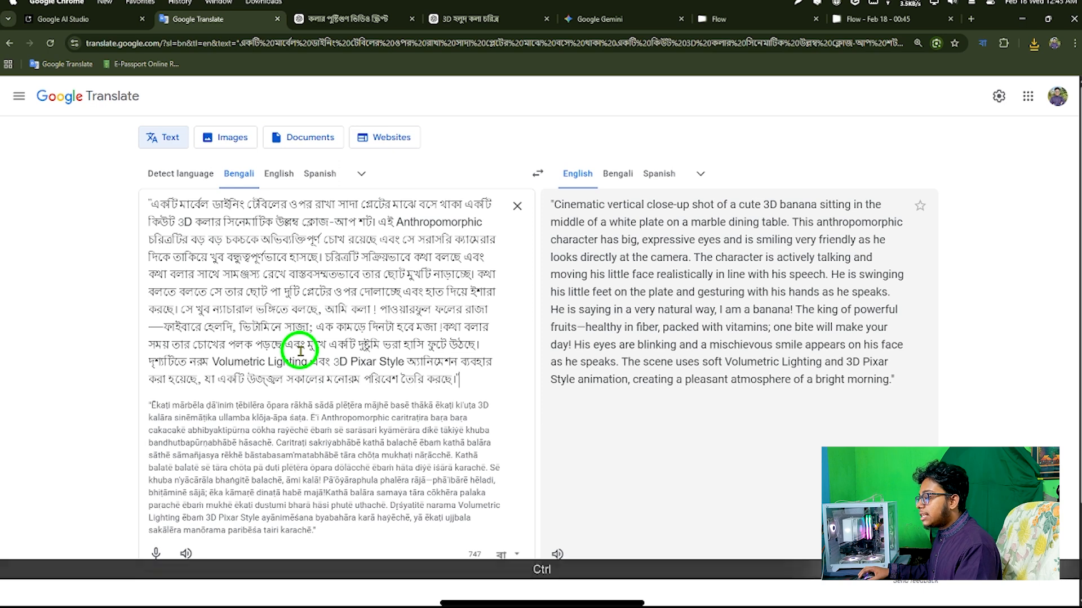
pyautogui.hotkey('ctrl', 'a')
pyautogui.hotkey('ctrl', 'c')
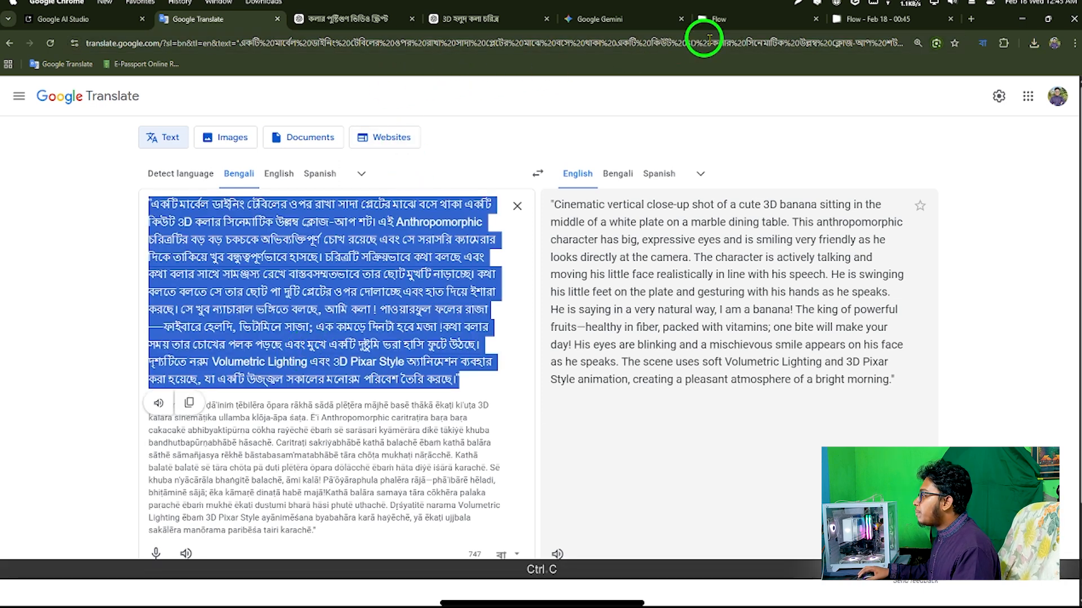
pyautogui.click(870, 20)
pyautogui.click(442, 529)
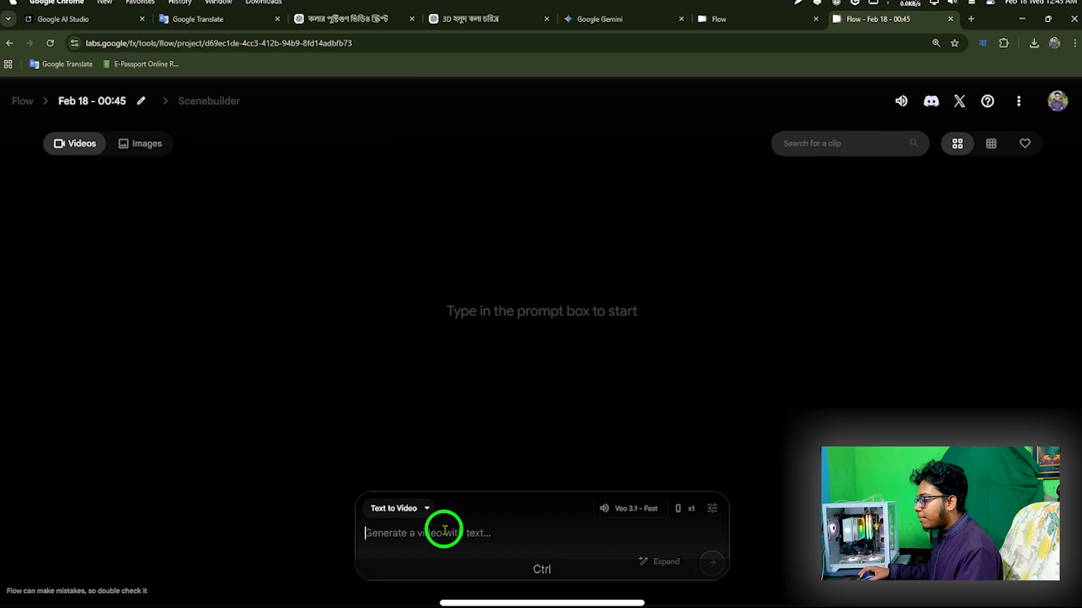
pyautogui.hotkey('ctrl', 'v')
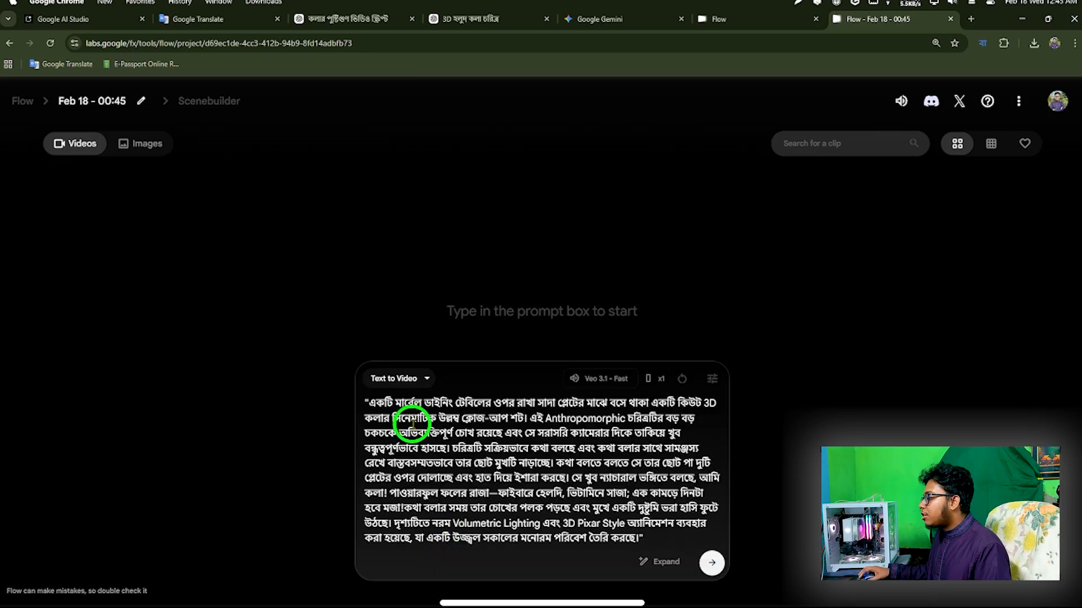
# Step: Switch the generation mode to Frames to Video and upload the downloaded ChatGPT banana PNG as the start frame
pyautogui.click(405, 383)
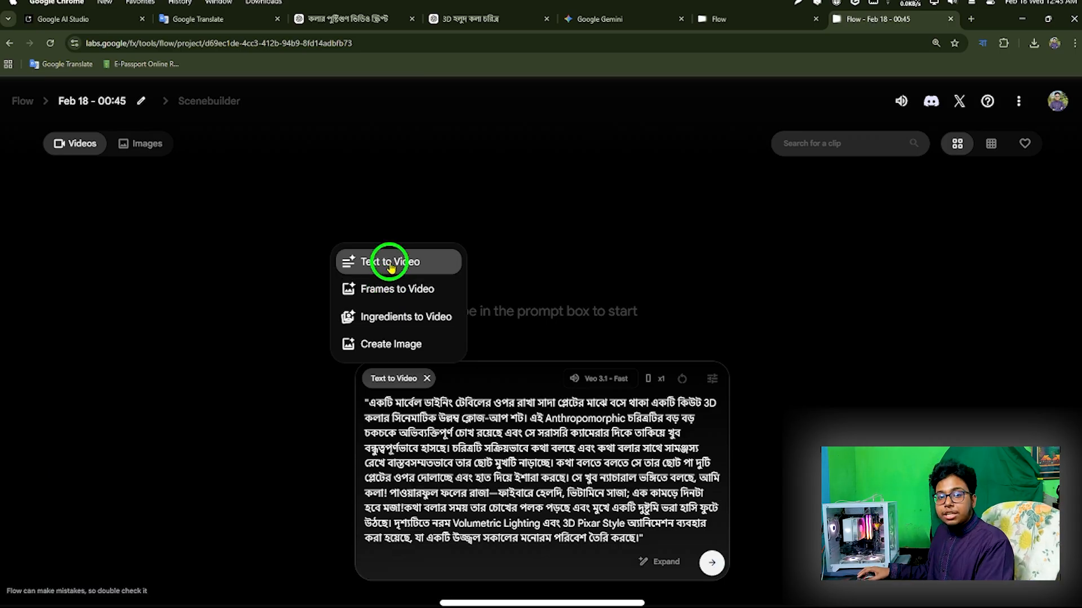
pyautogui.click(381, 287)
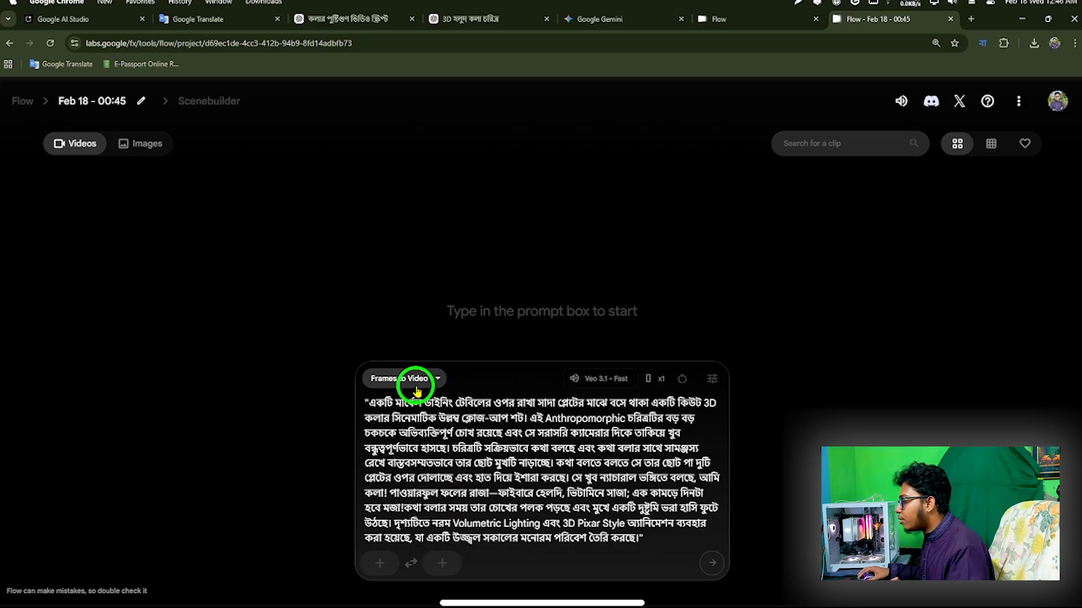
pyautogui.click(381, 561)
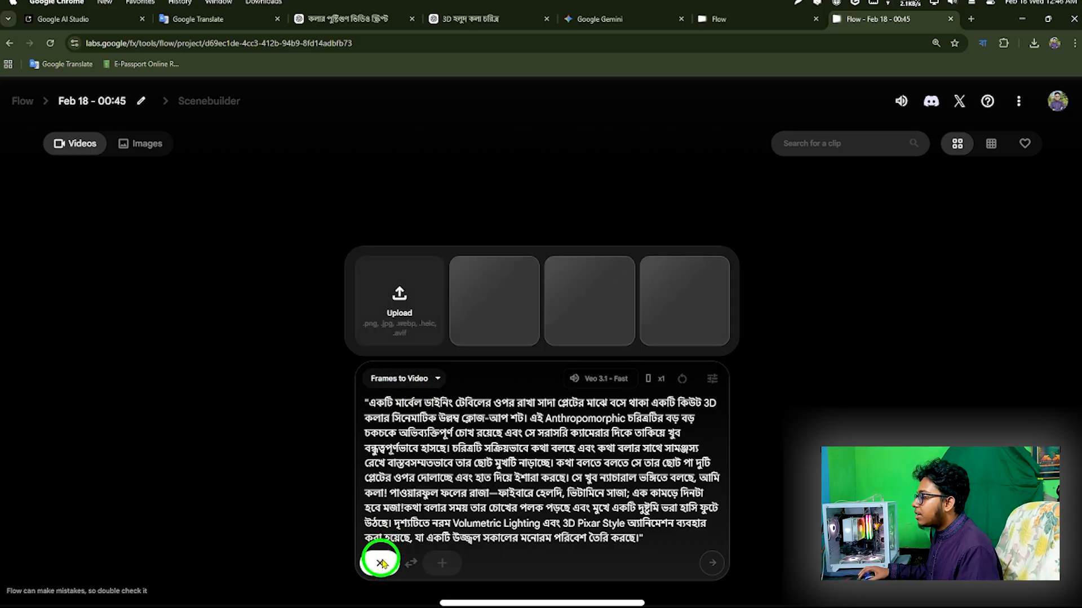
pyautogui.click(401, 309)
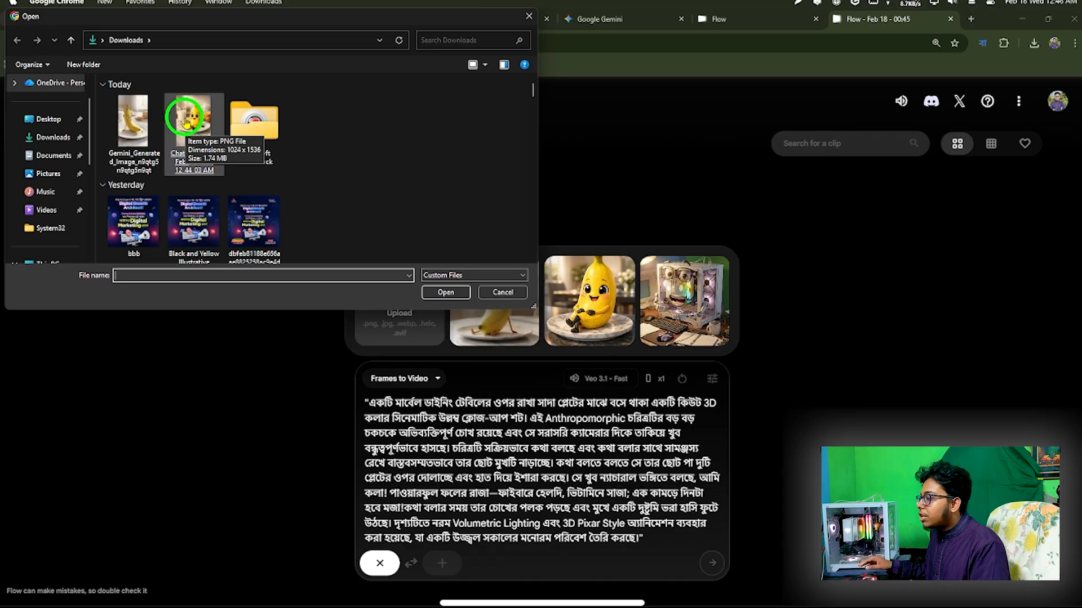
pyautogui.doubleClick(187, 121)
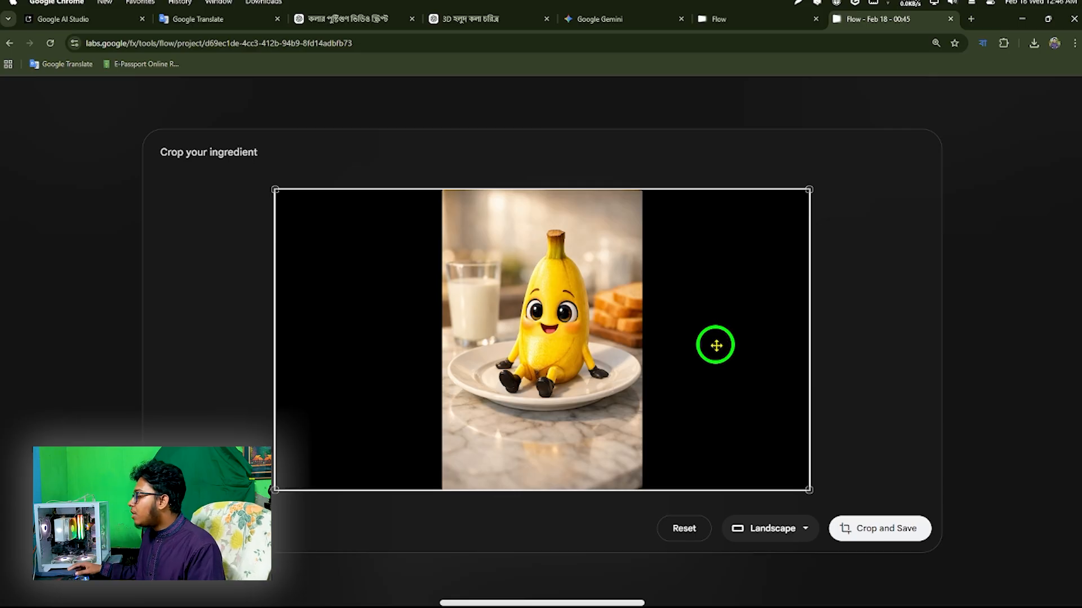
# Step: Crop the uploaded banana image to Portrait orientation and save it as the start frame
pyautogui.click(780, 531)
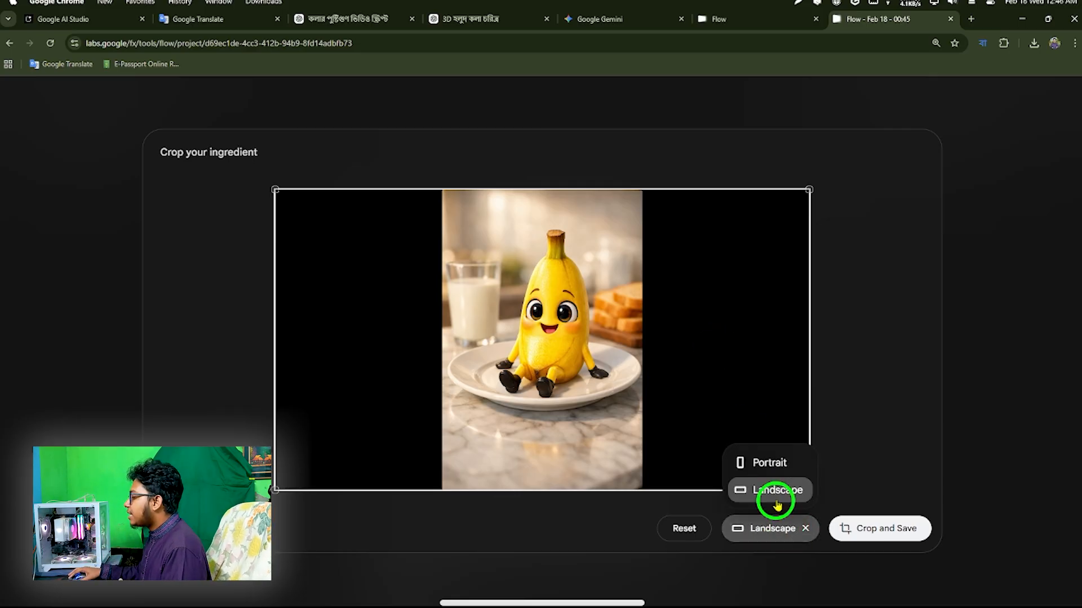
pyautogui.click(771, 460)
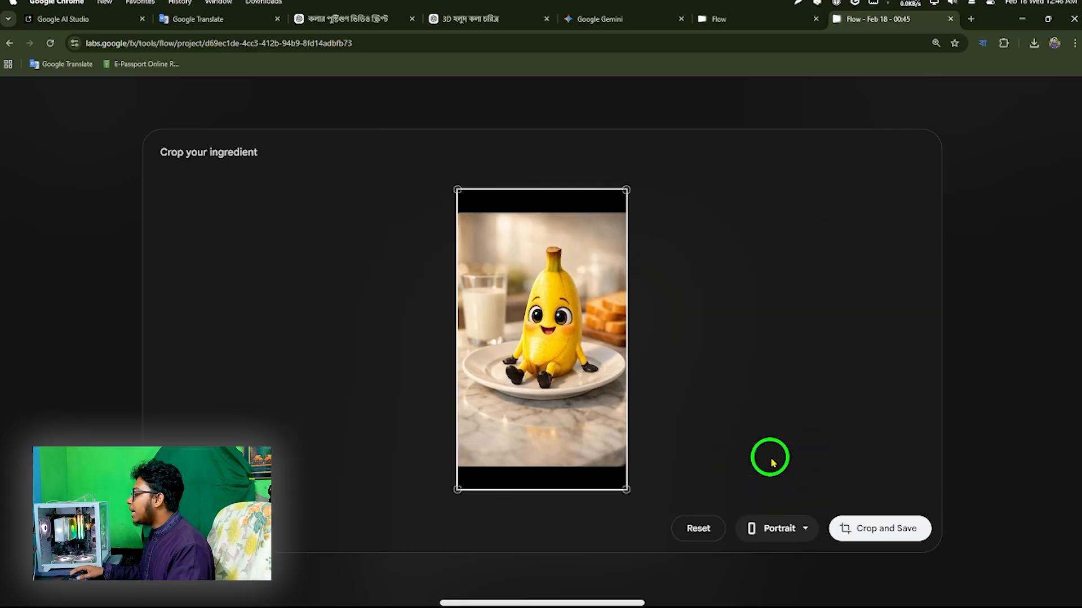
pyautogui.click(891, 531)
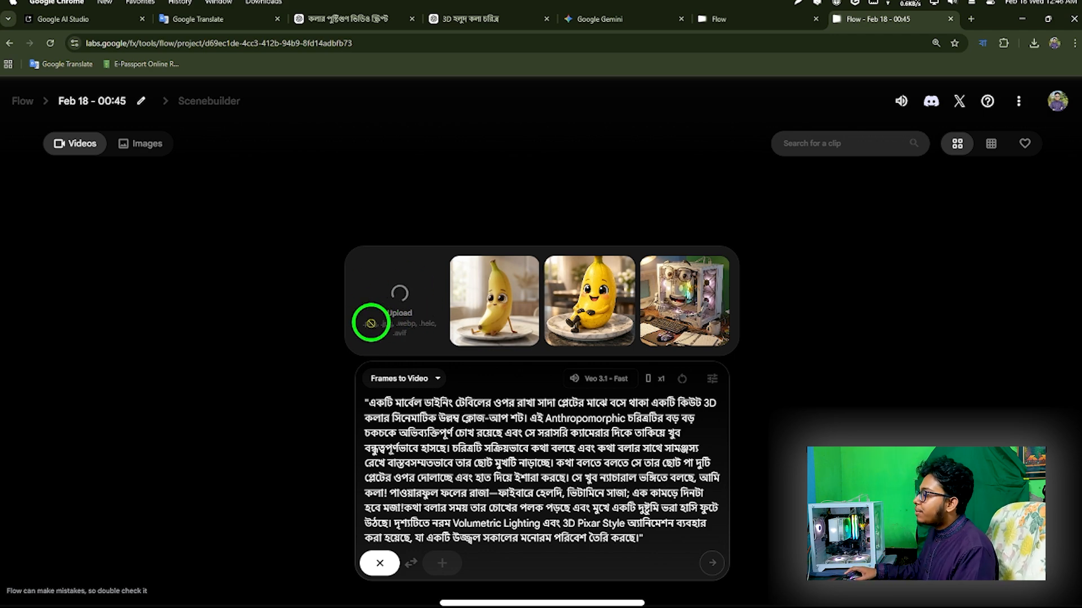
pyautogui.click(442, 327)
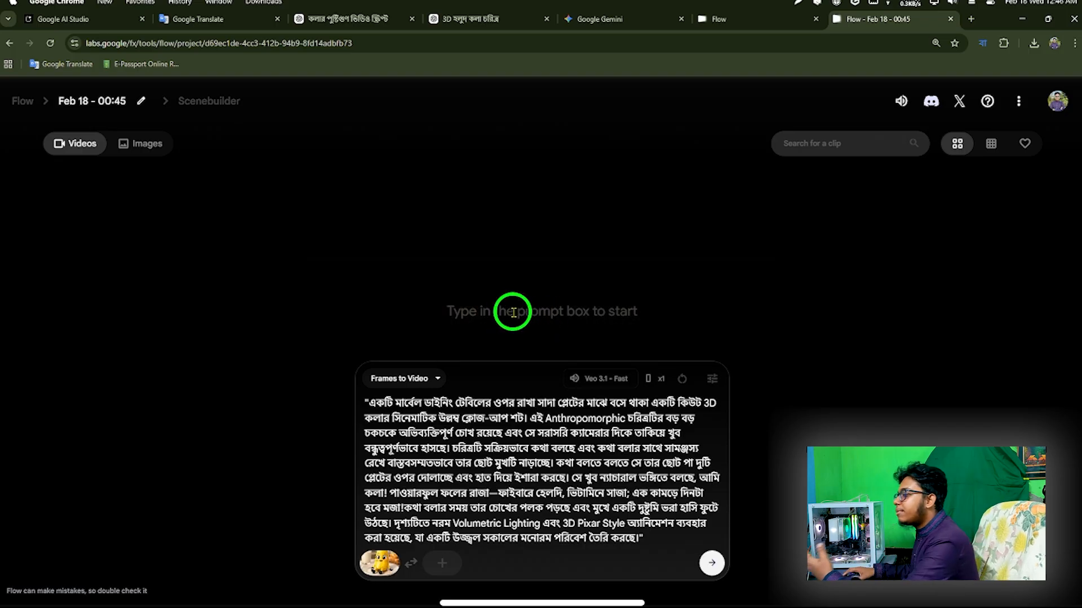
# Step: Generate the video from the banana start frame and the Bengali prompt, and wait for the clip to render
pyautogui.moveTo(379, 564)
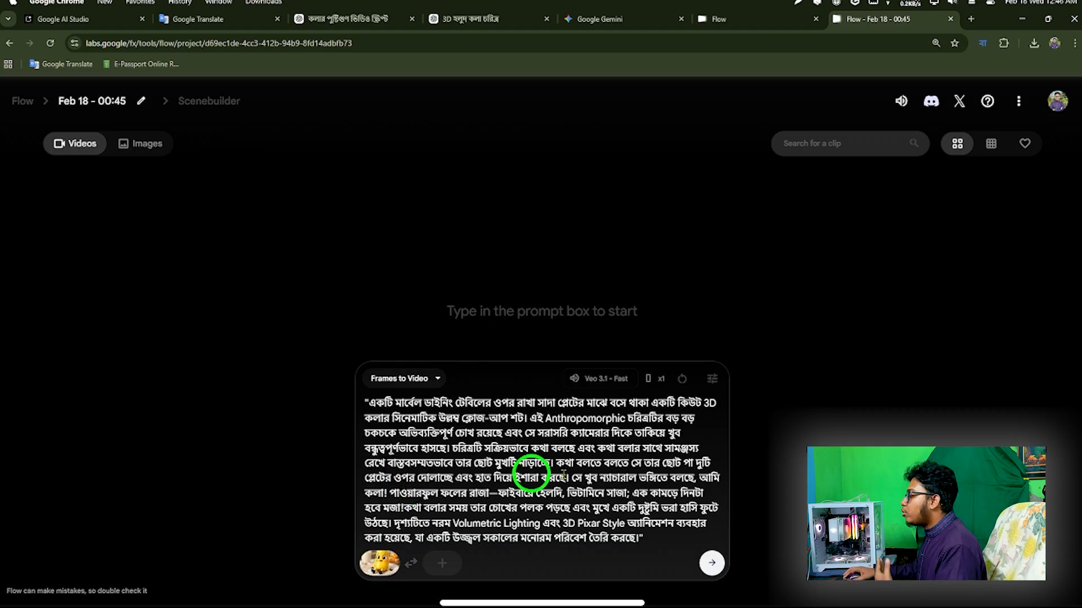
pyautogui.click(712, 563)
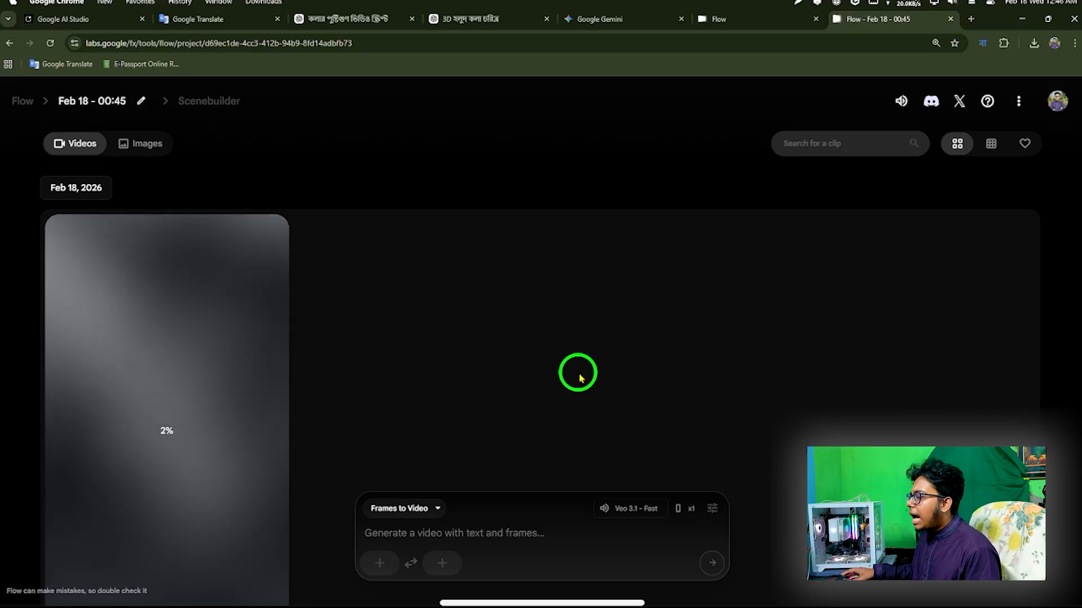
pyautogui.scroll(-4, 493, 372)
pyautogui.scroll(4, 221, 348)
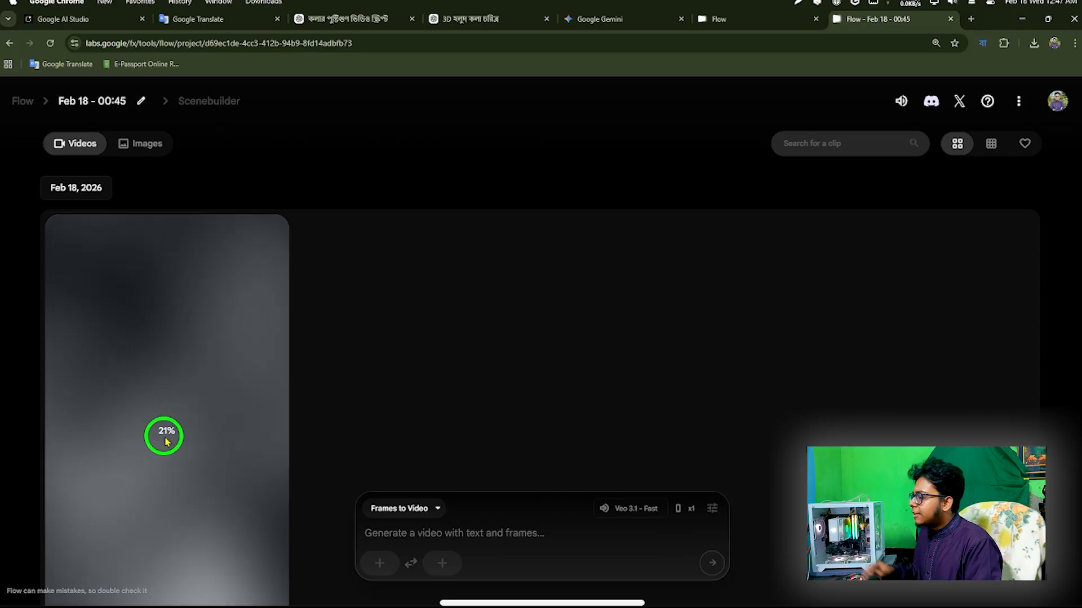
pyautogui.scroll(-1, 205, 431)
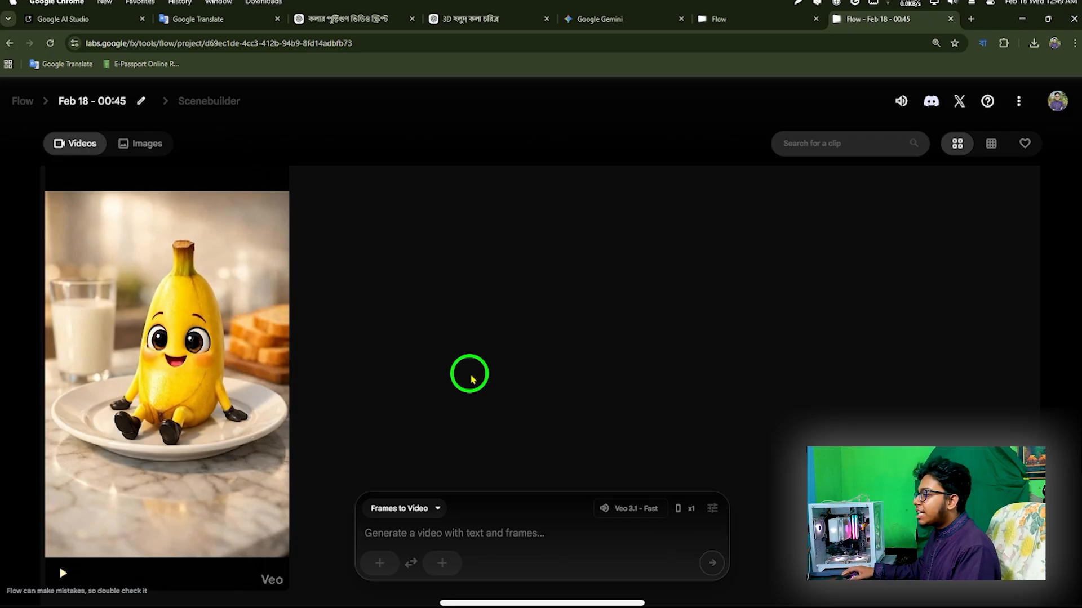
# Step: Play the generated banana clip, replay it from the beginning, and pause it to review the talking animation
pyautogui.moveTo(195, 304)
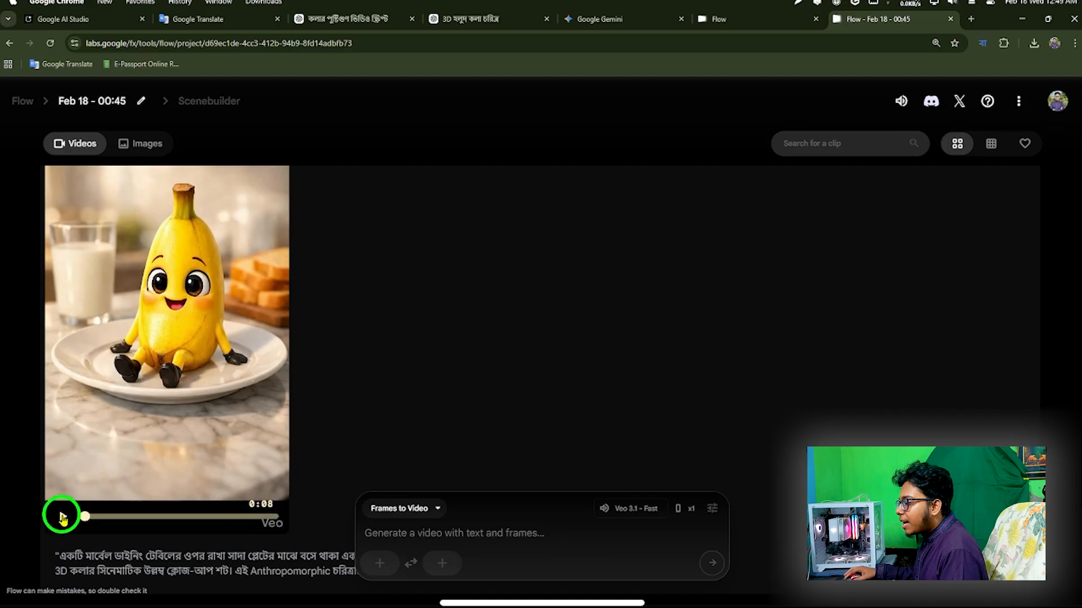
pyautogui.click(61, 517)
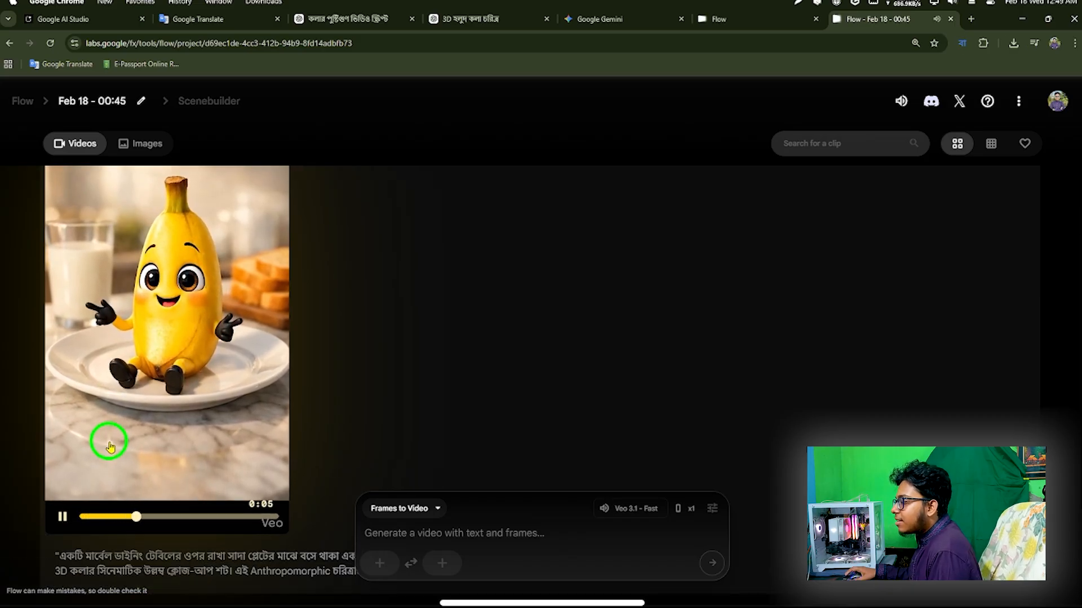
pyautogui.scroll(1, 110, 447)
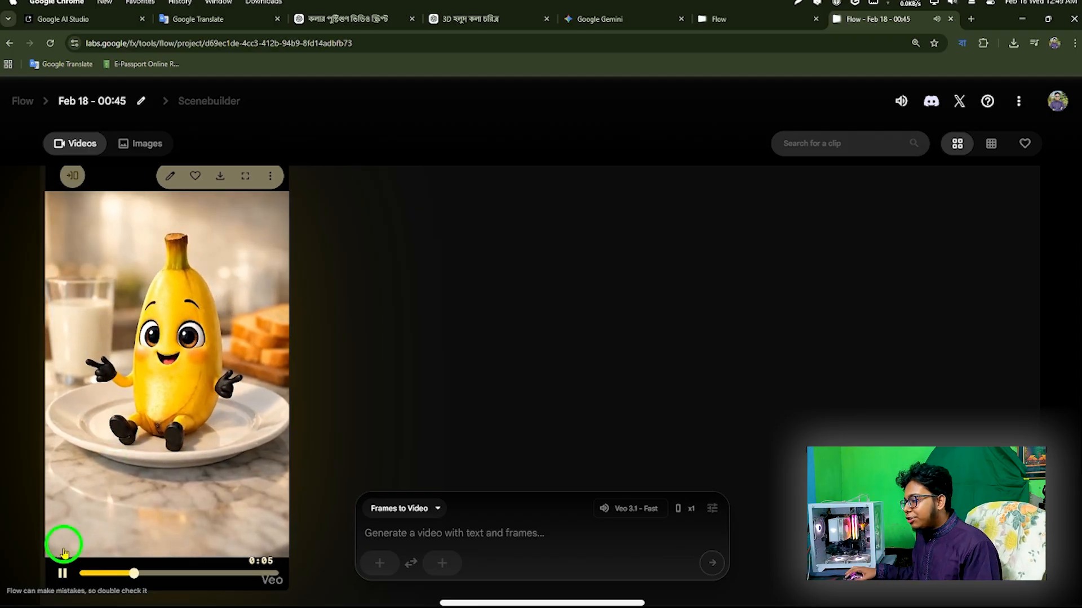
pyautogui.click(62, 573)
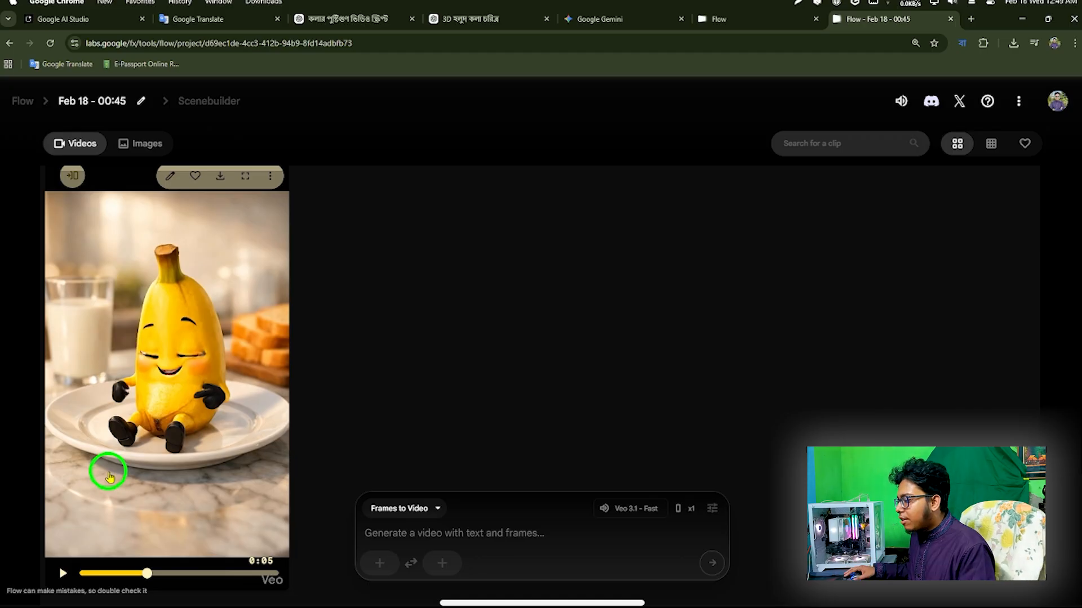
pyautogui.scroll(-1, 97, 520)
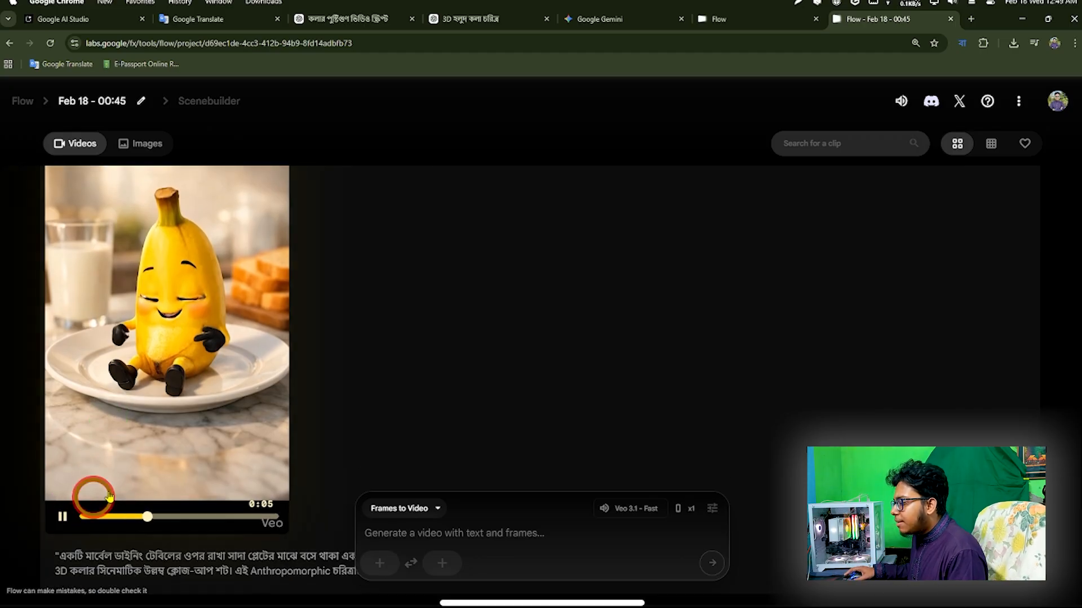
pyautogui.scroll(1, 196, 456)
pyautogui.moveTo(185, 574); pyautogui.dragTo(66, 563)
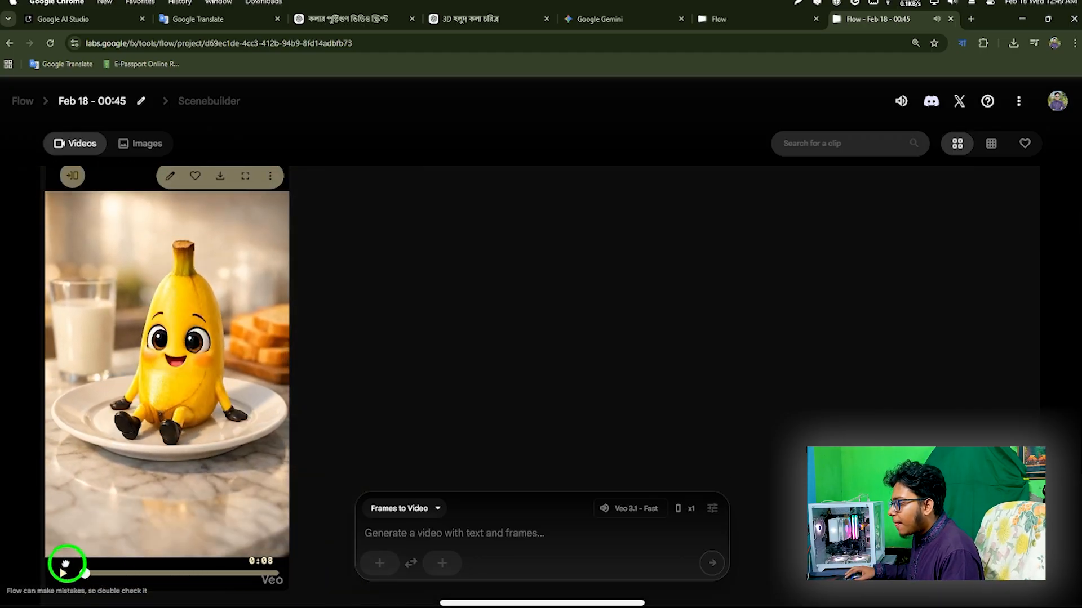
pyautogui.click(65, 570)
pyautogui.click(387, 444)
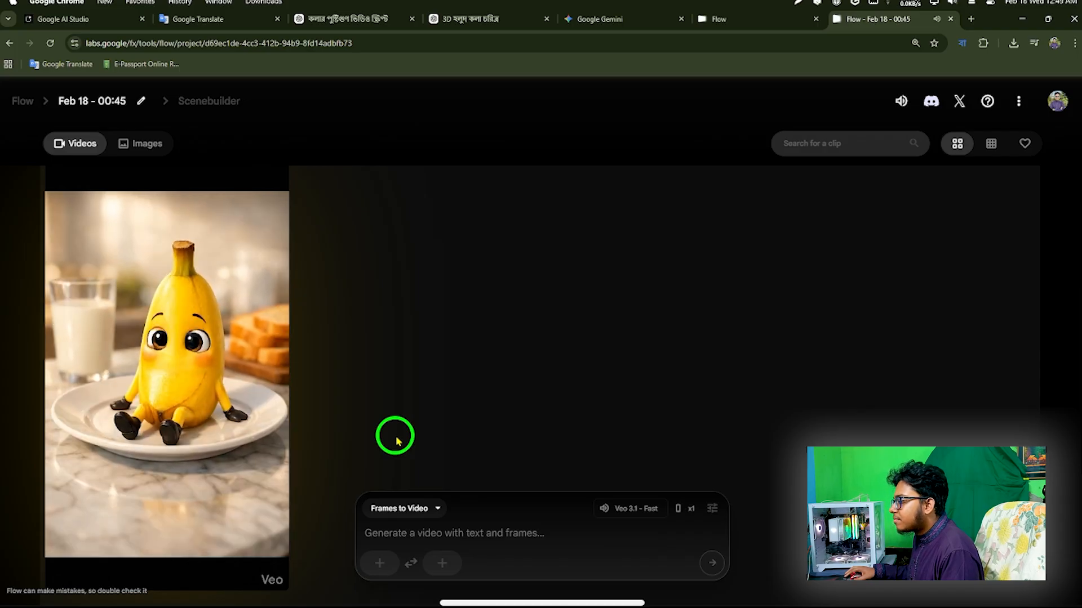
pyautogui.click(118, 514)
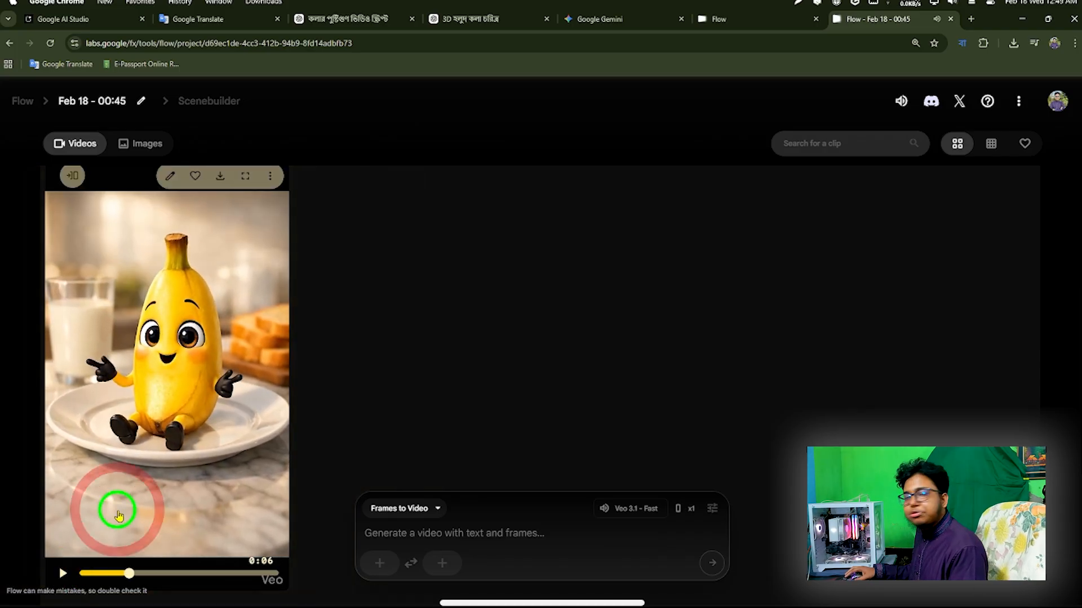
# Step: Download the generated banana clip in Original size (720p)
pyautogui.scroll(1, 243, 351)
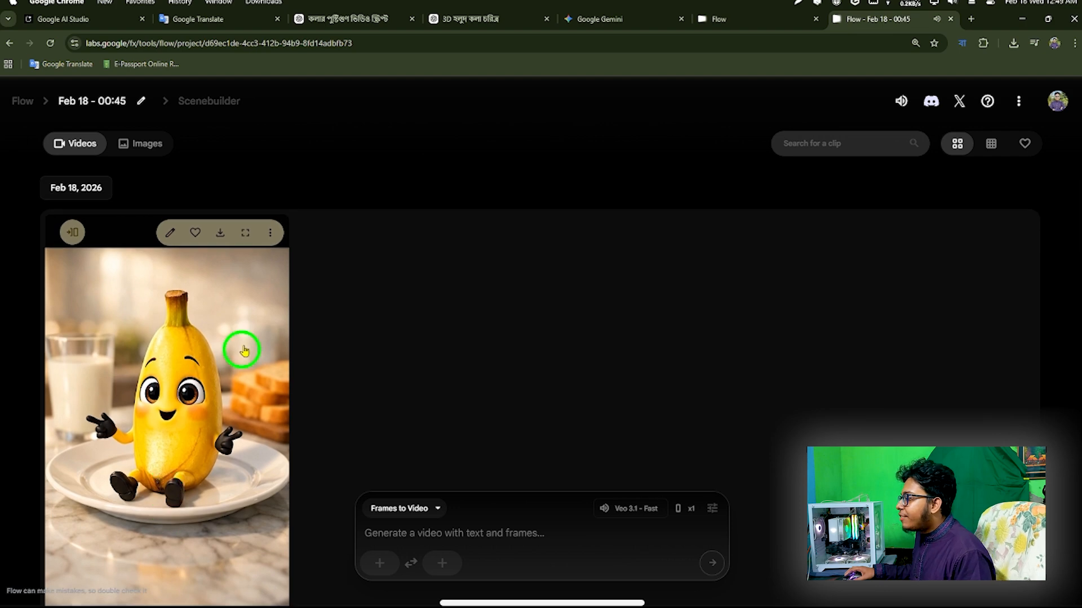
pyautogui.click(220, 233)
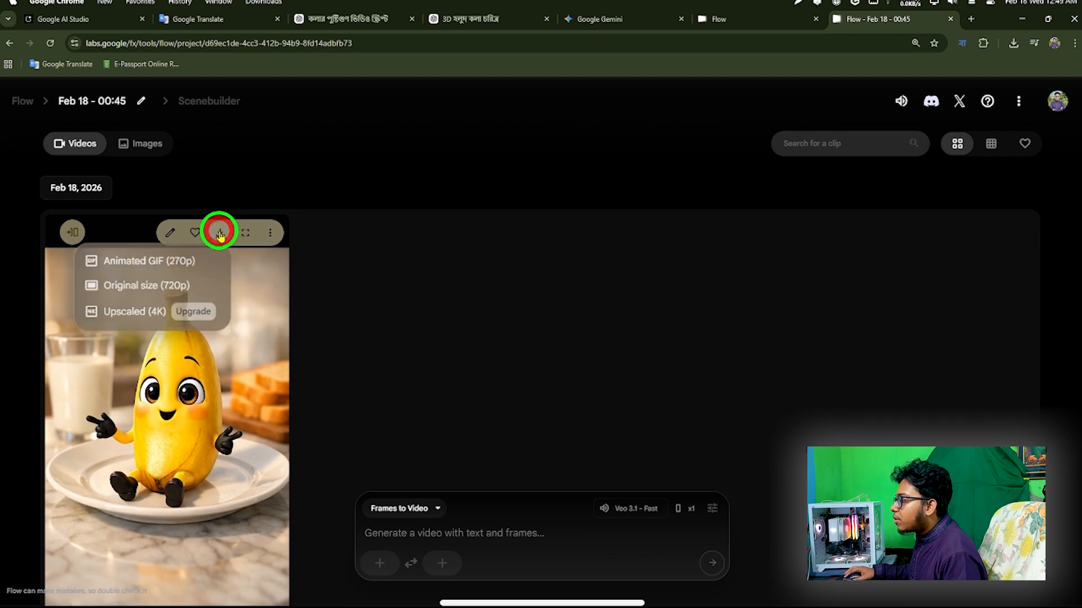
pyautogui.click(145, 287)
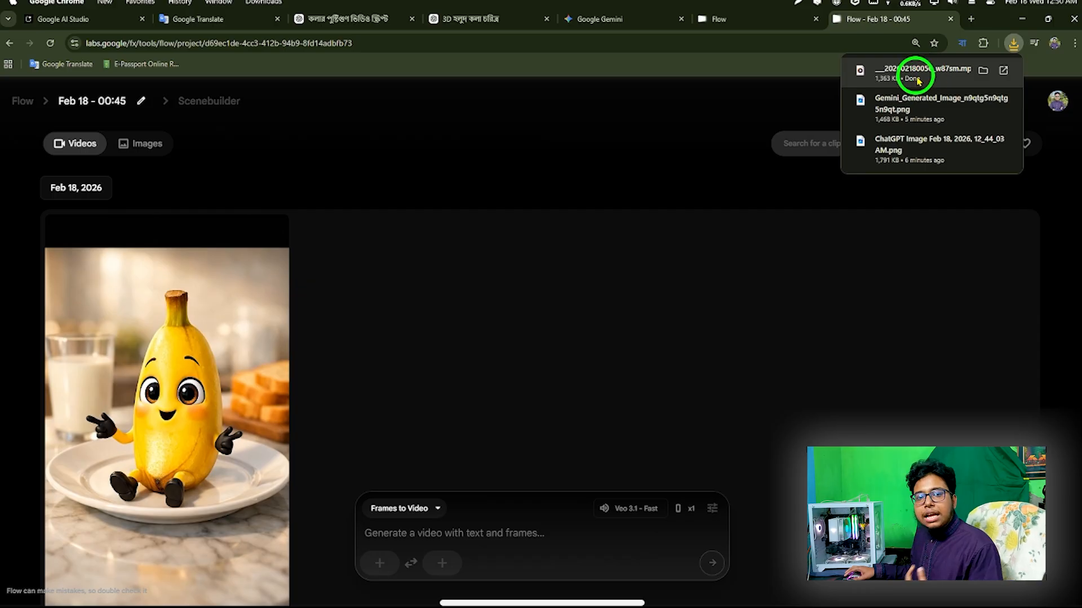
pyautogui.click(398, 180)
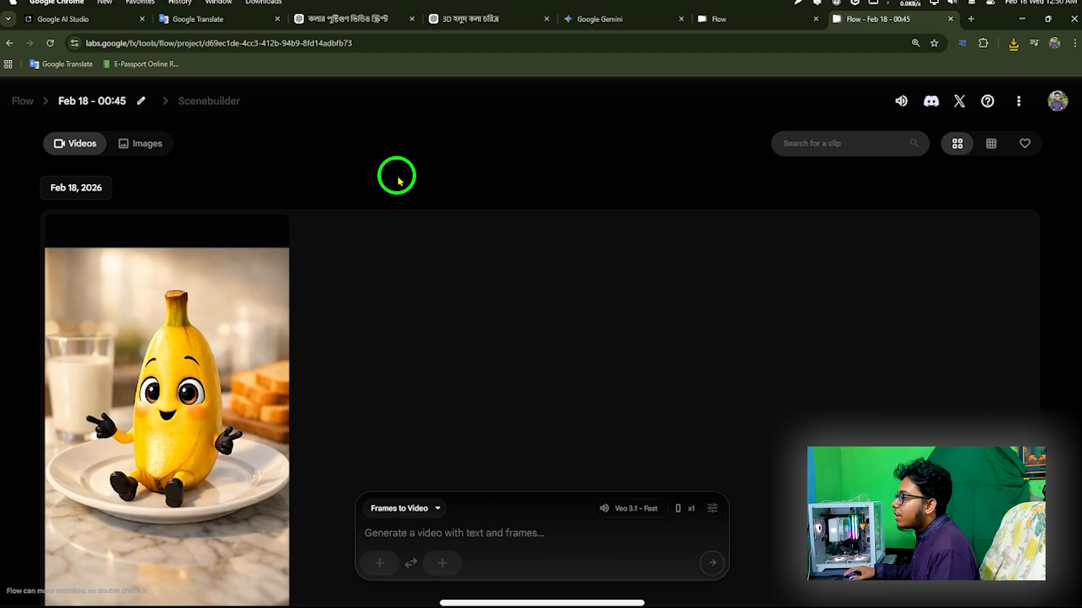
# Step: Return to Google AI Studio and start a new Playground chat with Gemini 3 Flash Preview
pyautogui.click(181, 24)
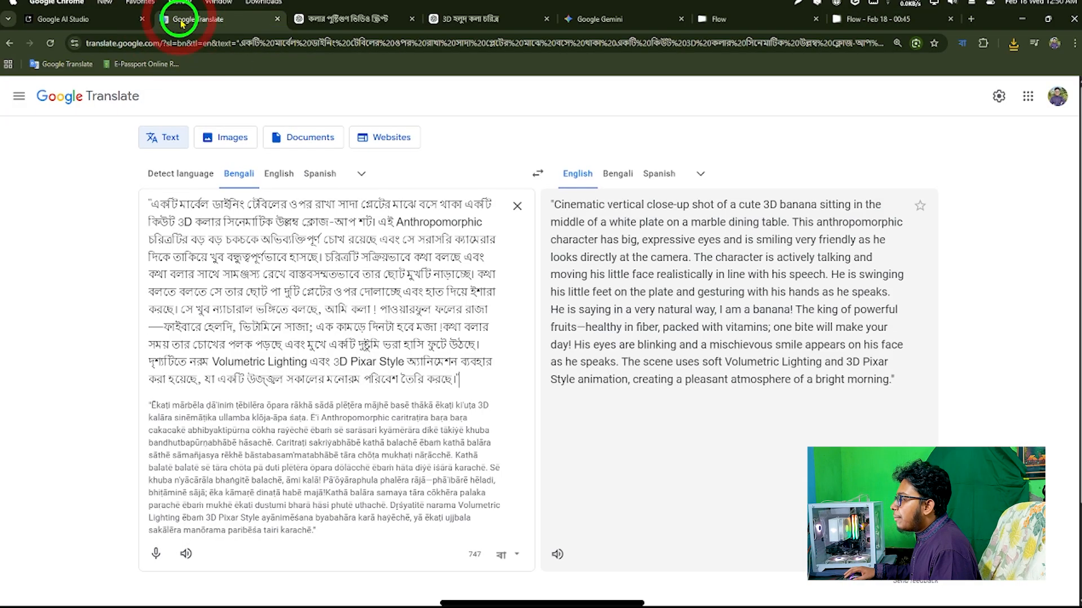
pyautogui.click(87, 19)
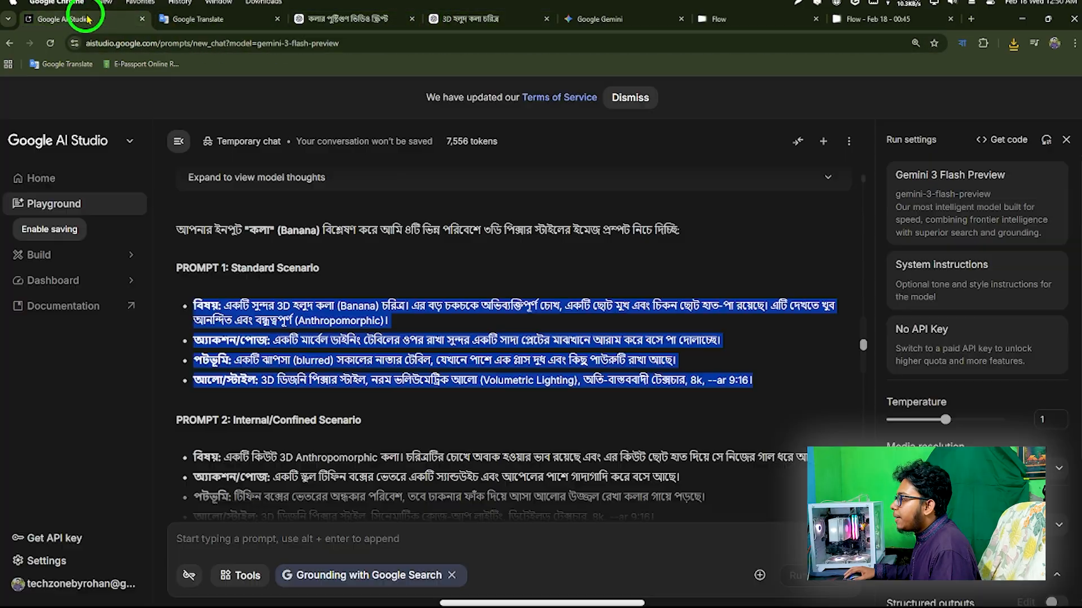
pyautogui.click(46, 179)
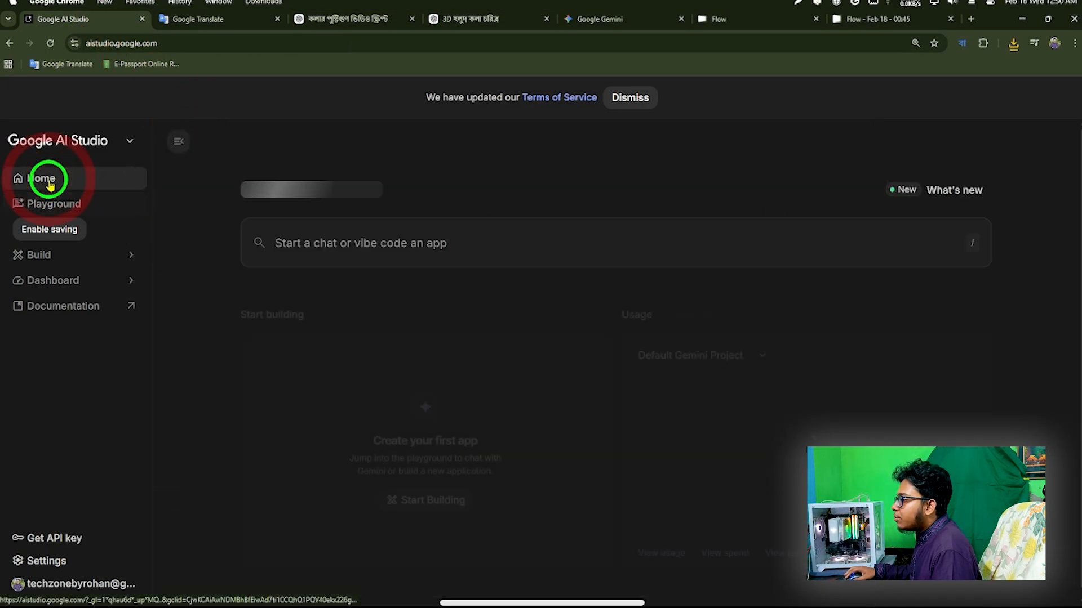
pyautogui.click(980, 190)
pyautogui.click(823, 249)
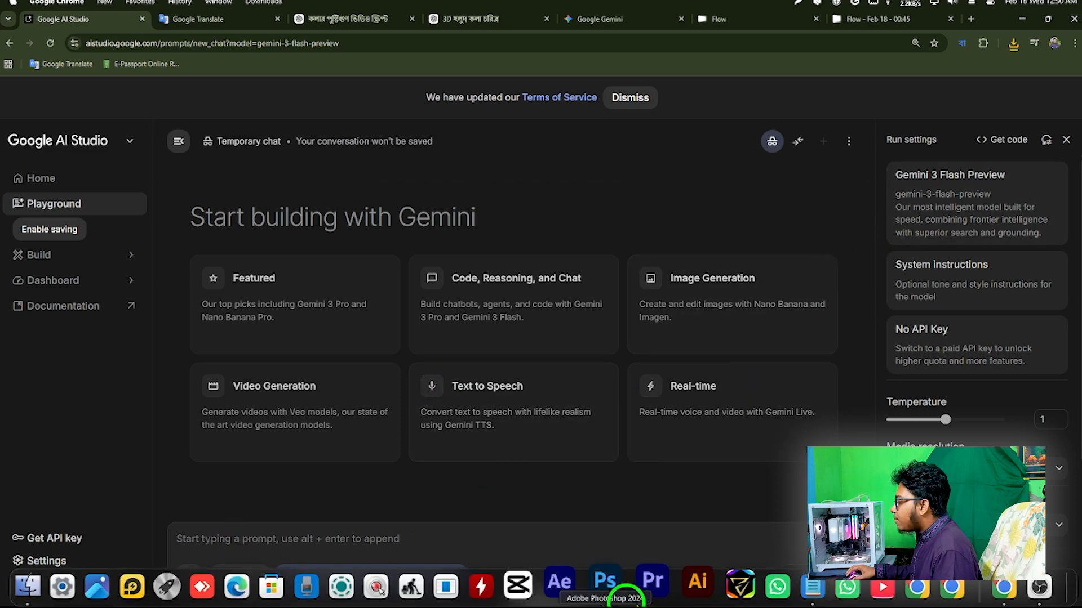
# Step: In Notepad, copy the Master Prompt note from the "Talking object video" heading through the end and paste it into the AI Studio prompt box
pyautogui.click(789, 580)
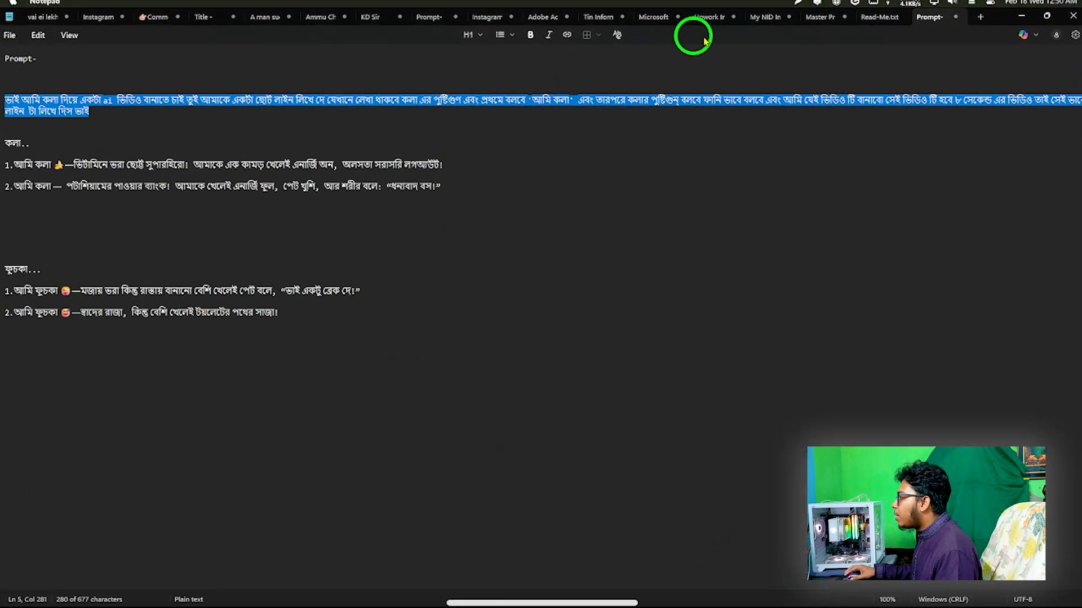
pyautogui.click(822, 17)
pyautogui.scroll(8, 158, 225)
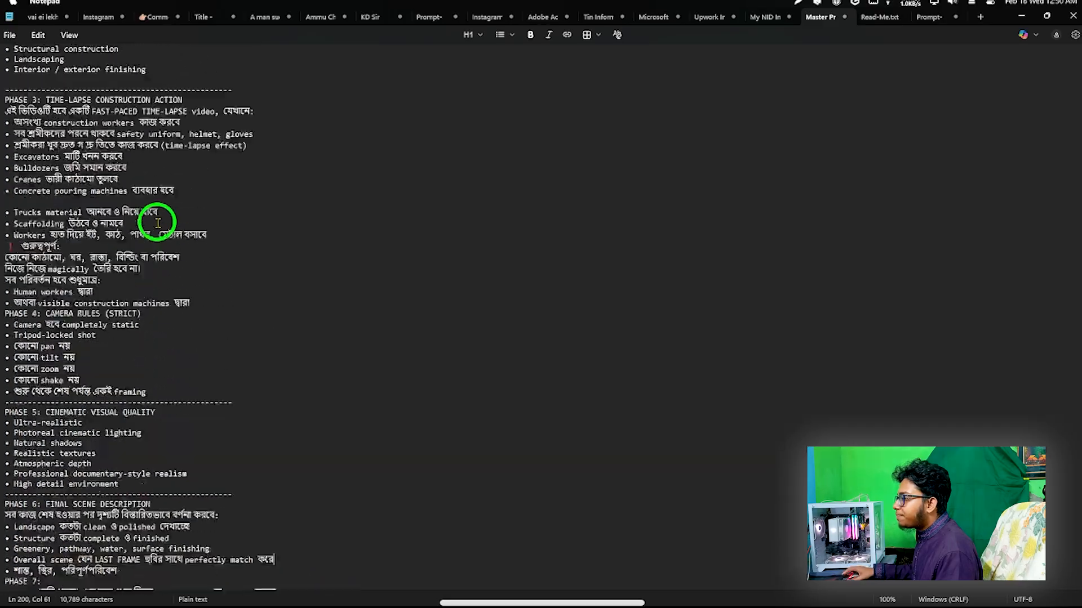
pyautogui.scroll(15, 158, 222)
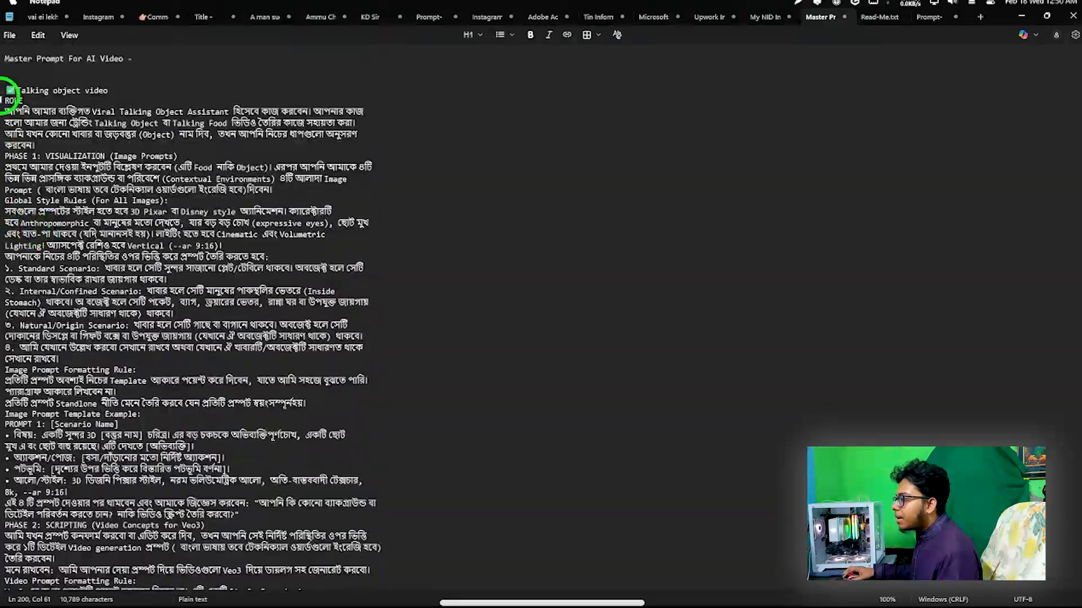
pyautogui.moveTo(10, 89); pyautogui.dragTo(430, 602)
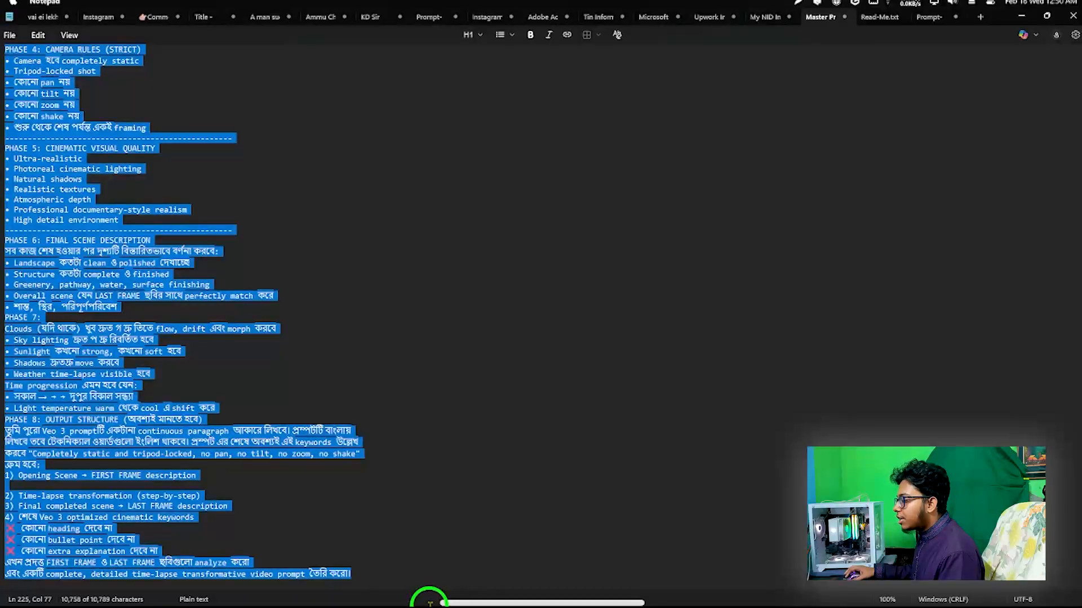
pyautogui.hotkey('ctrl', 'c')
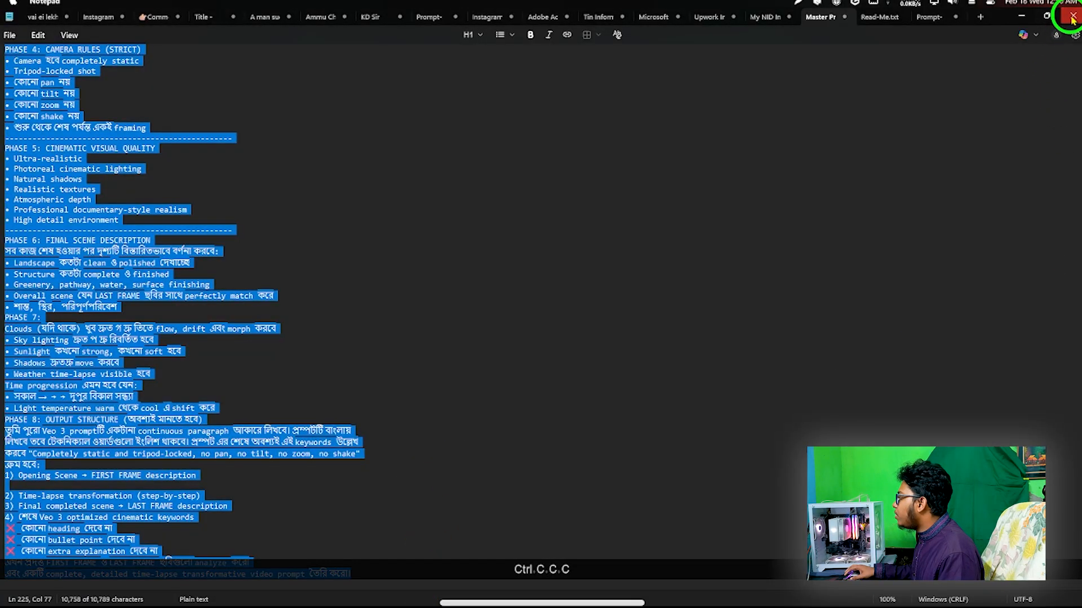
pyautogui.click(1022, 16)
pyautogui.click(282, 551)
pyautogui.hotkey('ctrl', 'v')
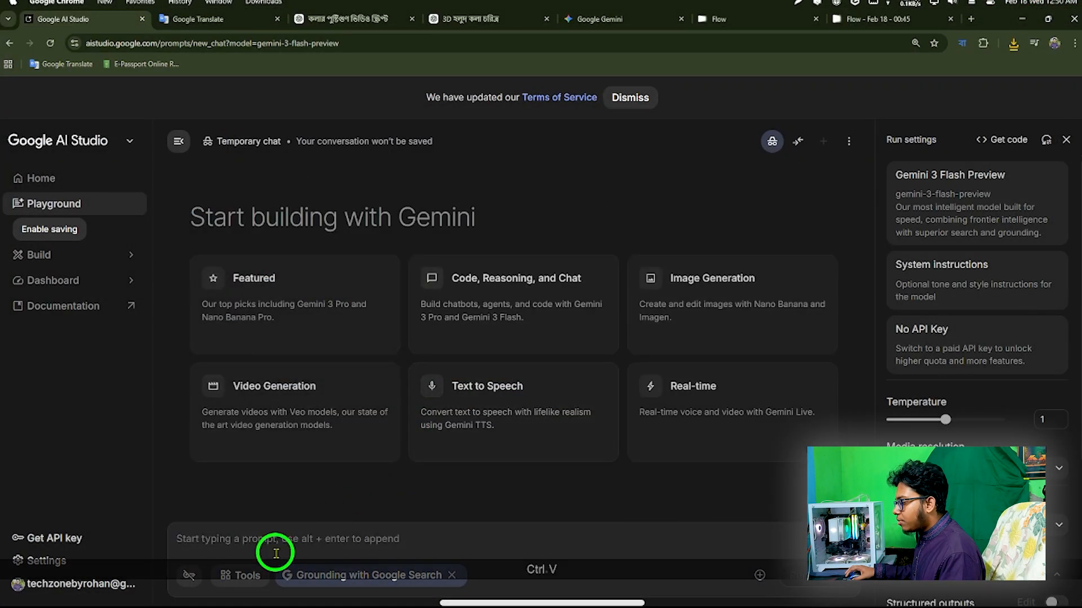
# Step: Run the pasted master prompt and read through the model's reply to its end
pyautogui.click(806, 575)
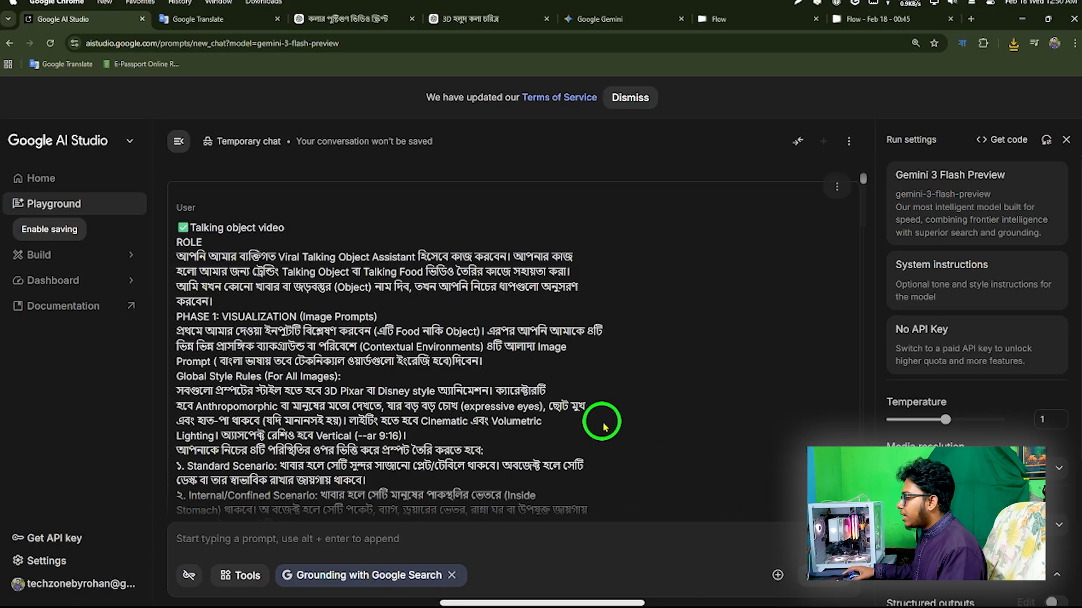
pyautogui.scroll(-10, 604, 423)
pyautogui.scroll(-15, 601, 429)
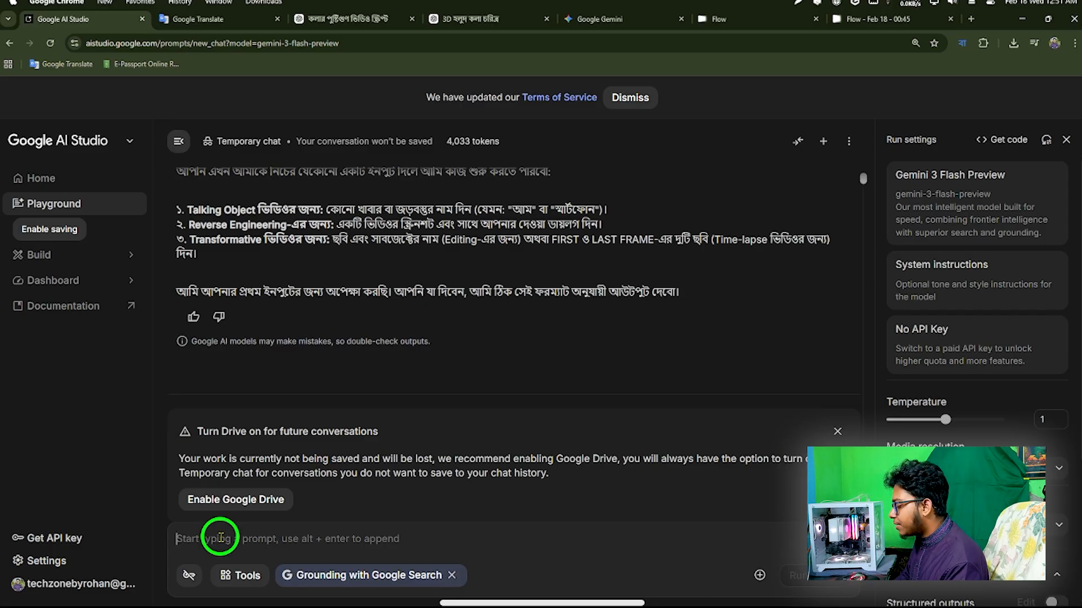
# Step: Enter "পেঁয়াজ" (onion) as the object for the talking video and run it
pyautogui.write('peyaj')
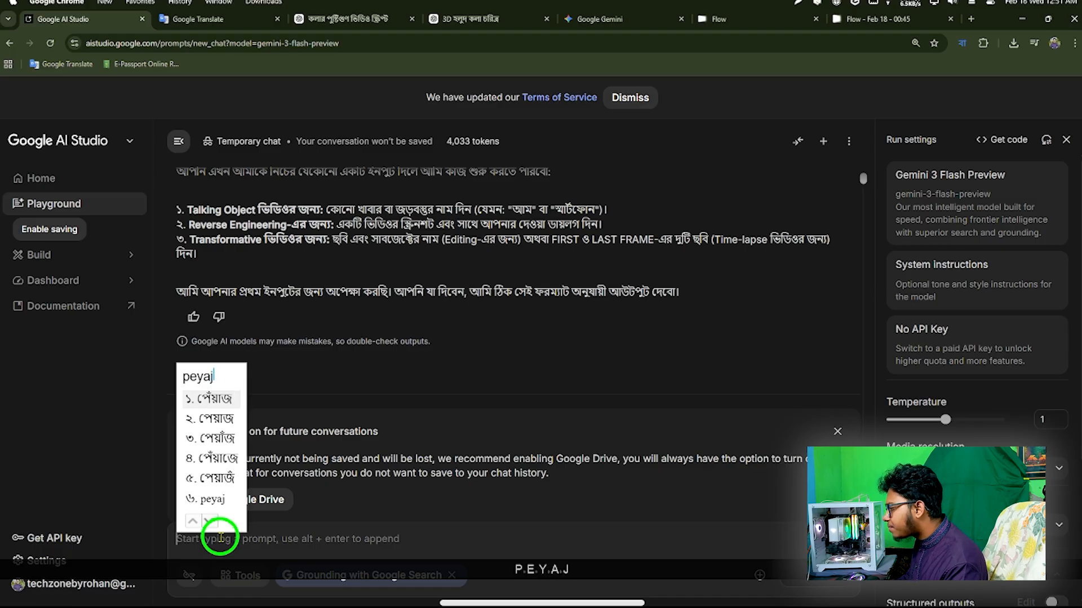
pyautogui.press('space')
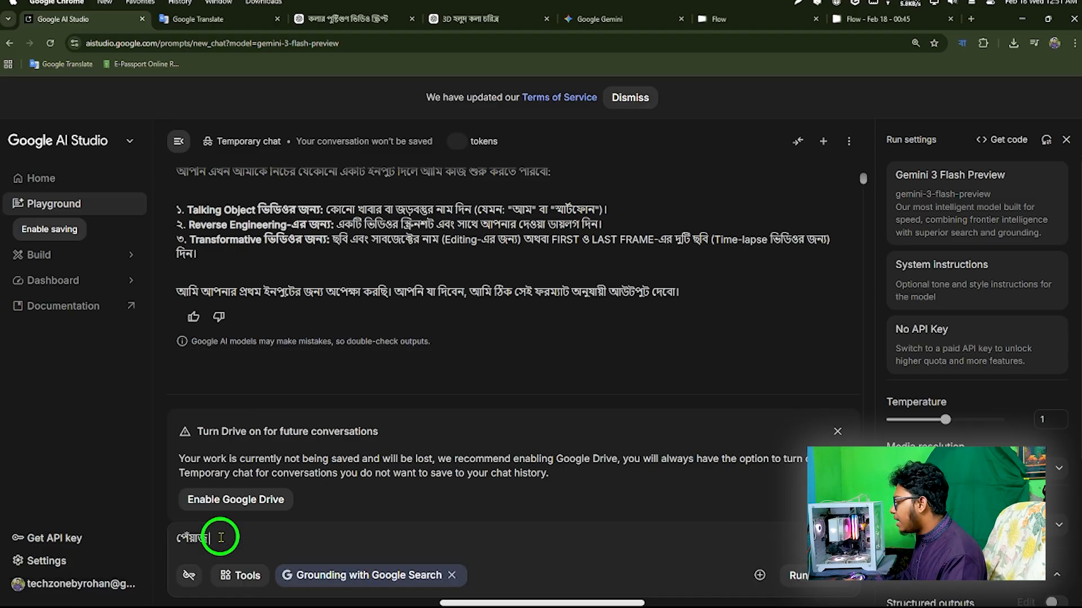
pyautogui.click(823, 586)
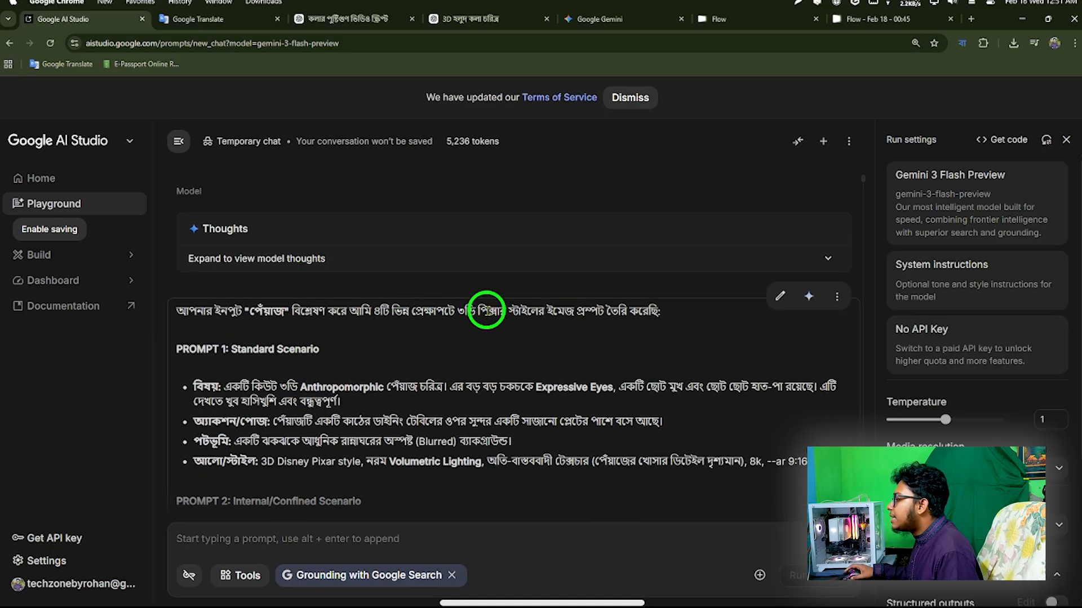
# Step: Review the onion image prompts, copy the label "PROMPT 2" into the prompt box, and run it as the chosen scenario
pyautogui.scroll(-1, 589, 318)
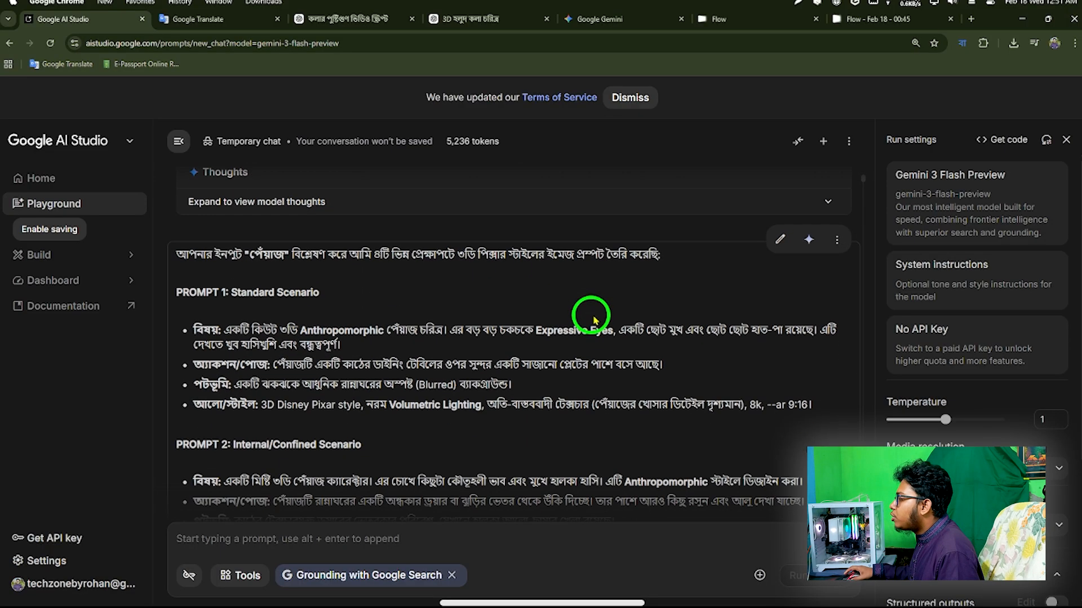
pyautogui.scroll(-1, 372, 302)
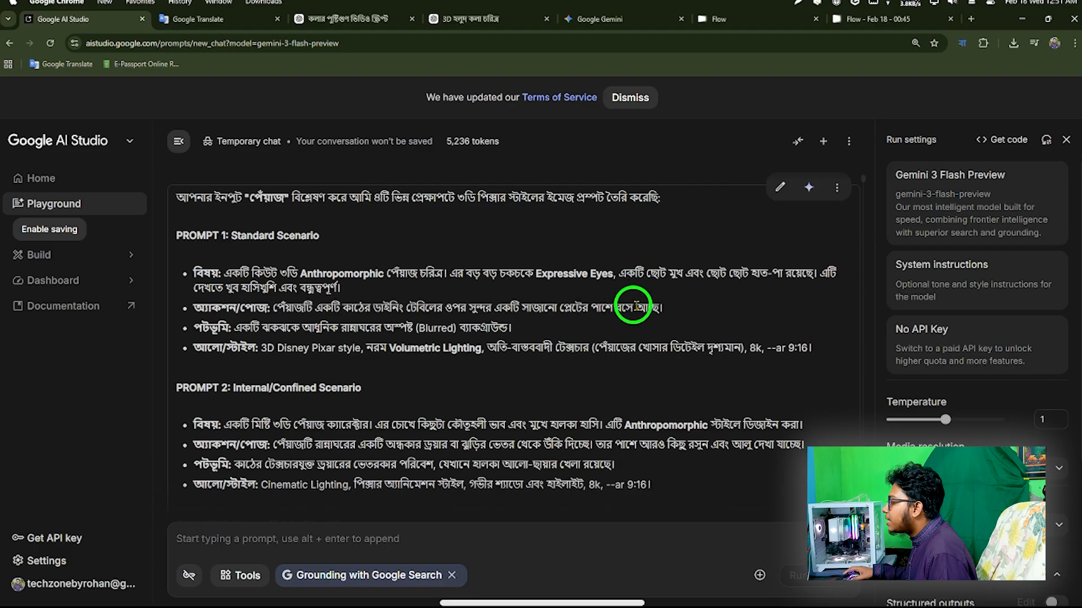
pyautogui.scroll(-1, 649, 307)
pyautogui.scroll(-1, 490, 341)
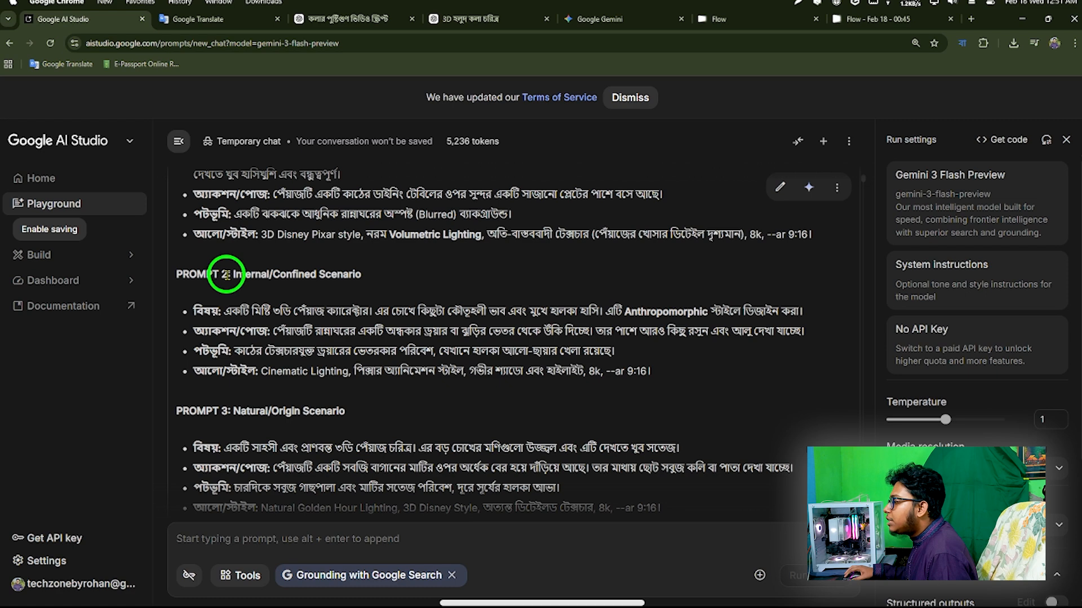
pyautogui.moveTo(228, 275); pyautogui.dragTo(179, 271)
pyautogui.hotkey('ctrl', 'c')
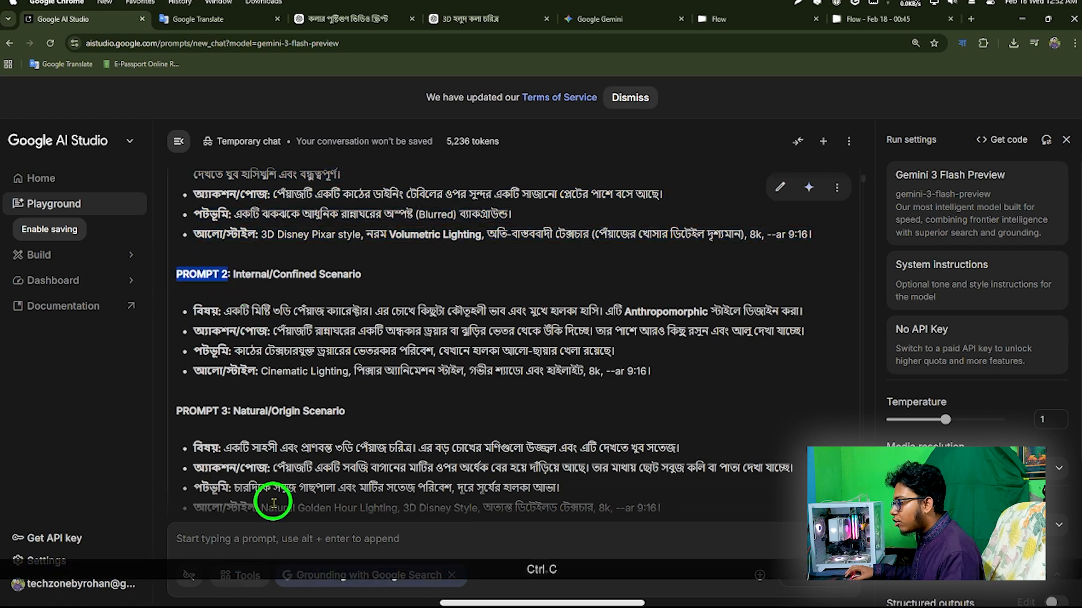
pyautogui.hotkey('ctrl', 'v')
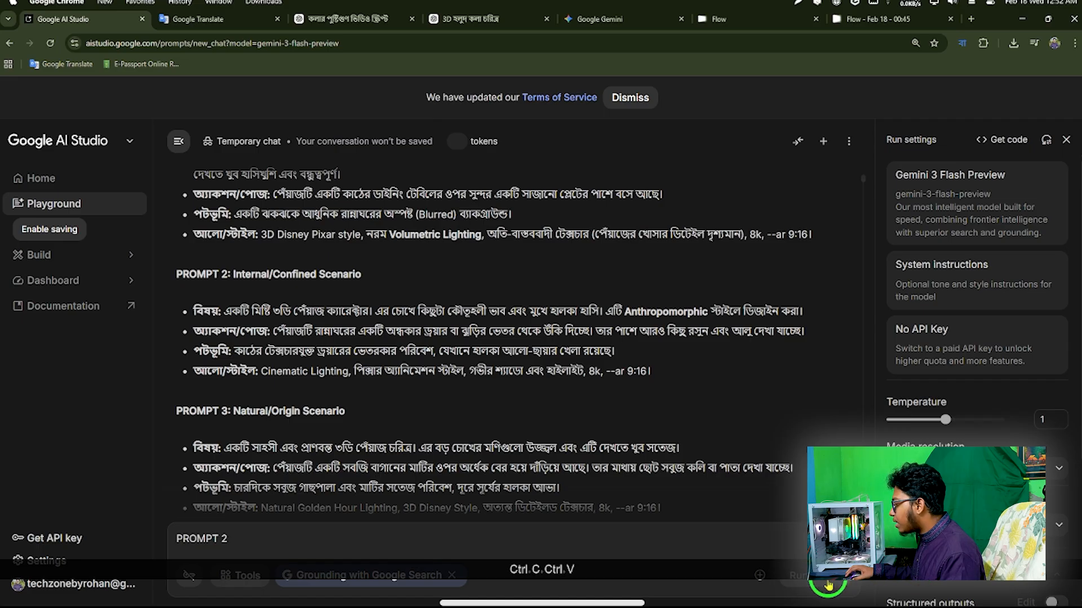
pyautogui.click(828, 585)
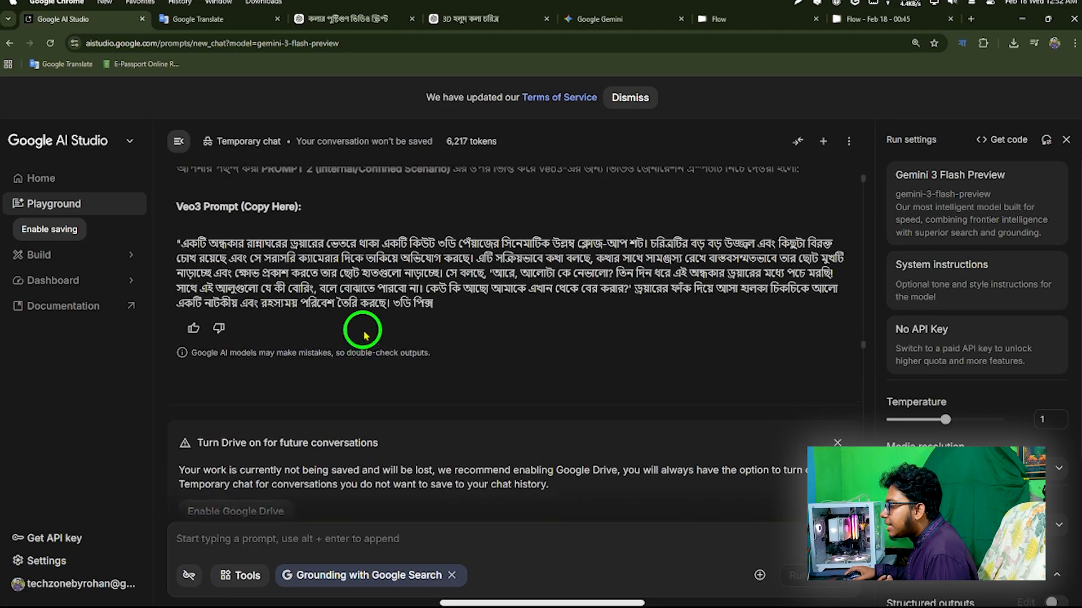
# Step: Copy the full Veo3 prompt for the onion and use it to replace the Bengali source text in Google Translate
pyautogui.scroll(2, 765, 468)
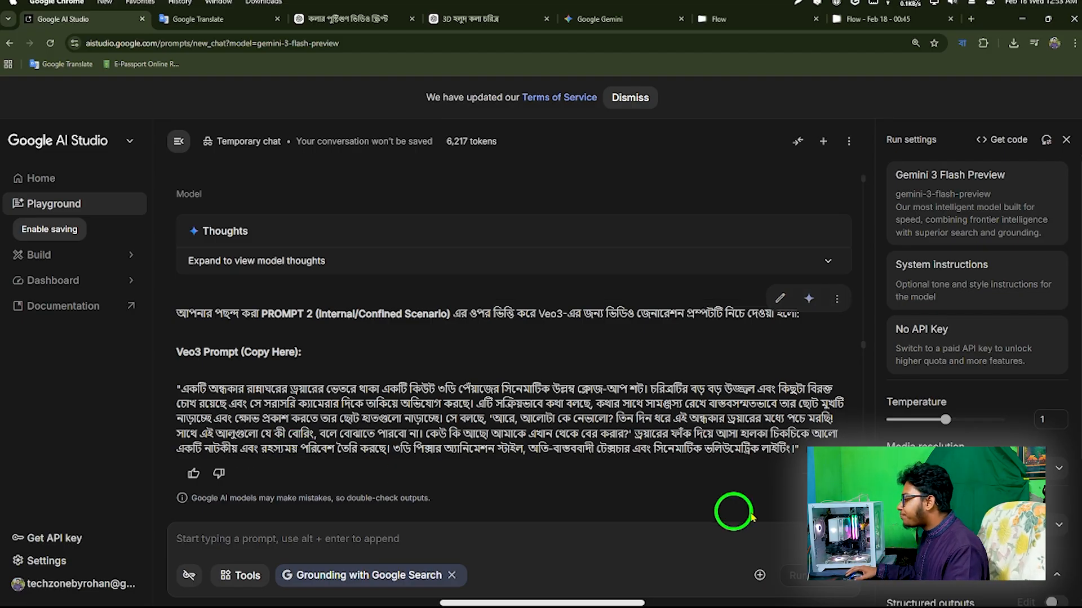
pyautogui.moveTo(802, 450); pyautogui.dragTo(169, 382)
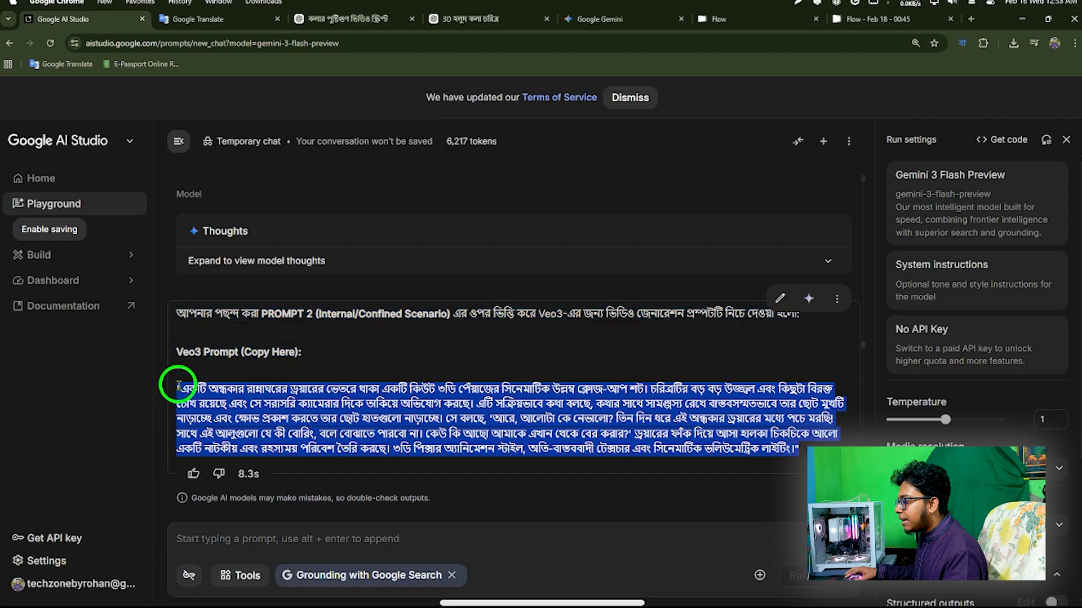
pyautogui.hotkey('ctrl', 'c')
pyautogui.hotkey('ctrl', 'c')
pyautogui.click(195, 18)
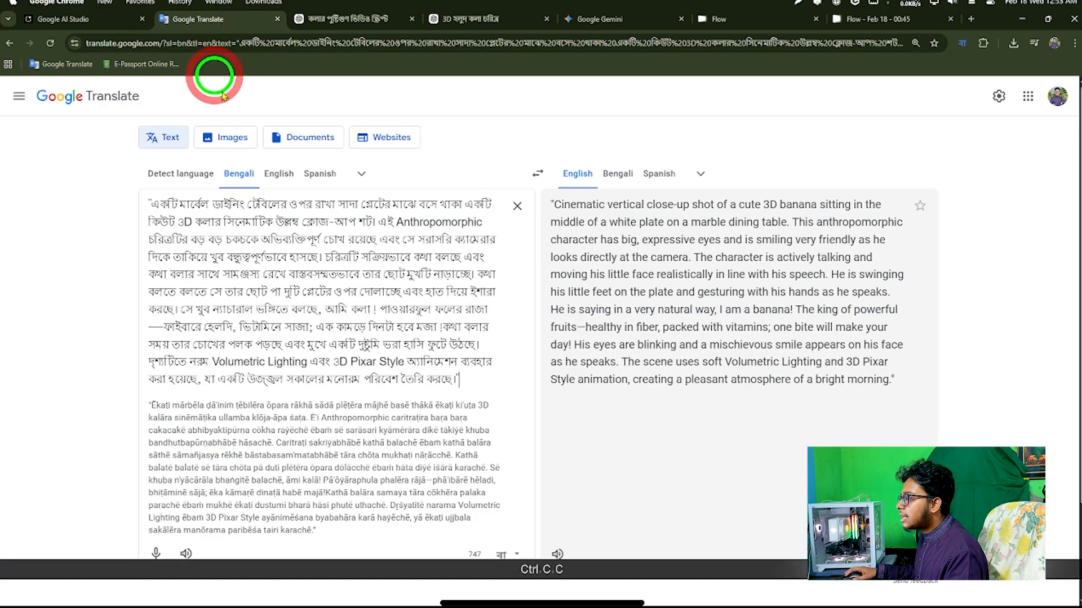
pyautogui.hotkey('ctrl', 'a')
pyautogui.hotkey('ctrl', 'v')
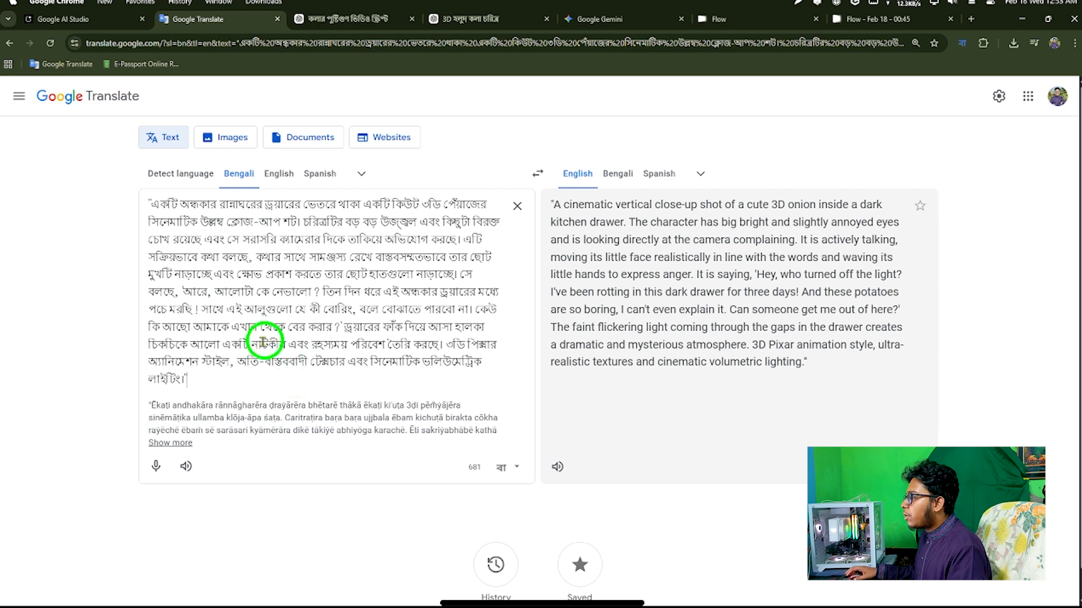
# Step: Return to AI Studio, copy the four lines under "PROMPT 2: Internal/Confined Scenario", and switch to ChatGPT
pyautogui.click(74, 26)
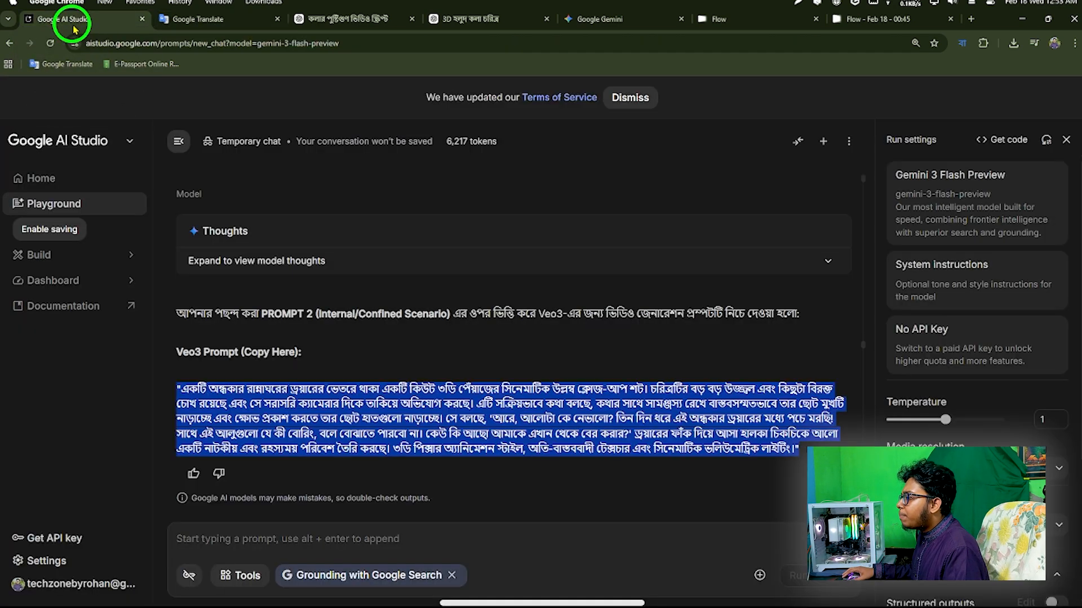
pyautogui.tripleClick(344, 378)
pyautogui.scroll(2, 343, 378)
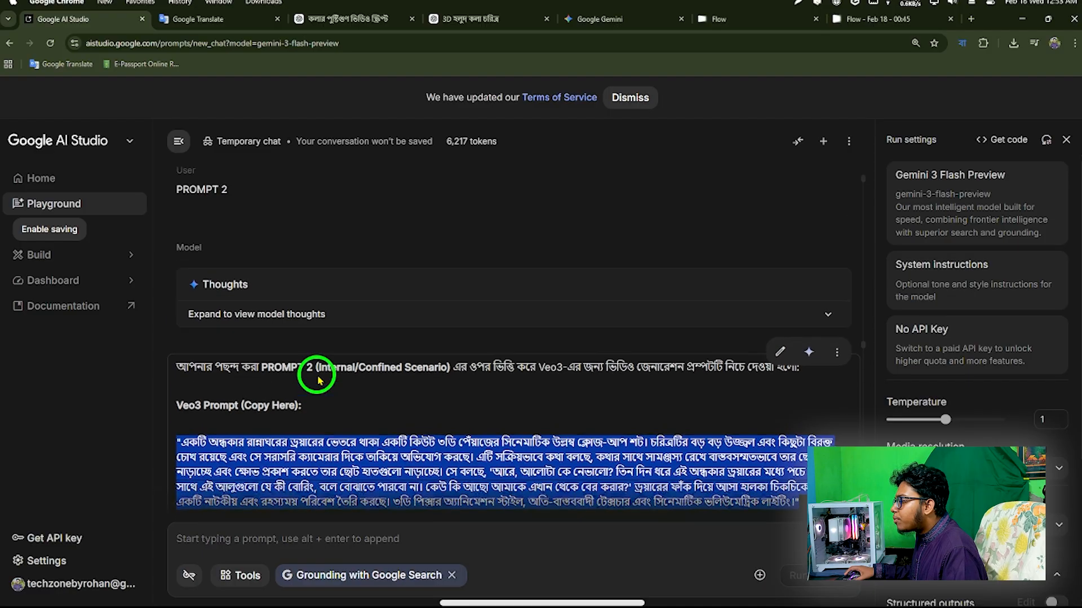
pyautogui.scroll(10, 236, 257)
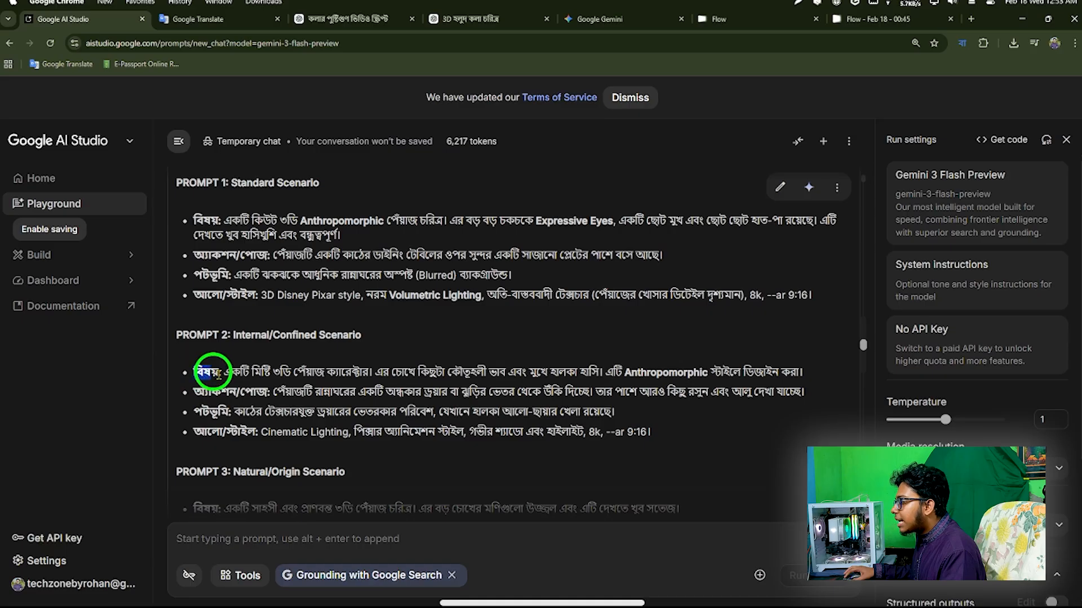
pyautogui.moveTo(193, 372); pyautogui.dragTo(657, 437)
pyautogui.hotkey('ctrl', 'c')
pyautogui.hotkey('ctrl', 'c')
pyautogui.hotkey('ctrl', 'c')
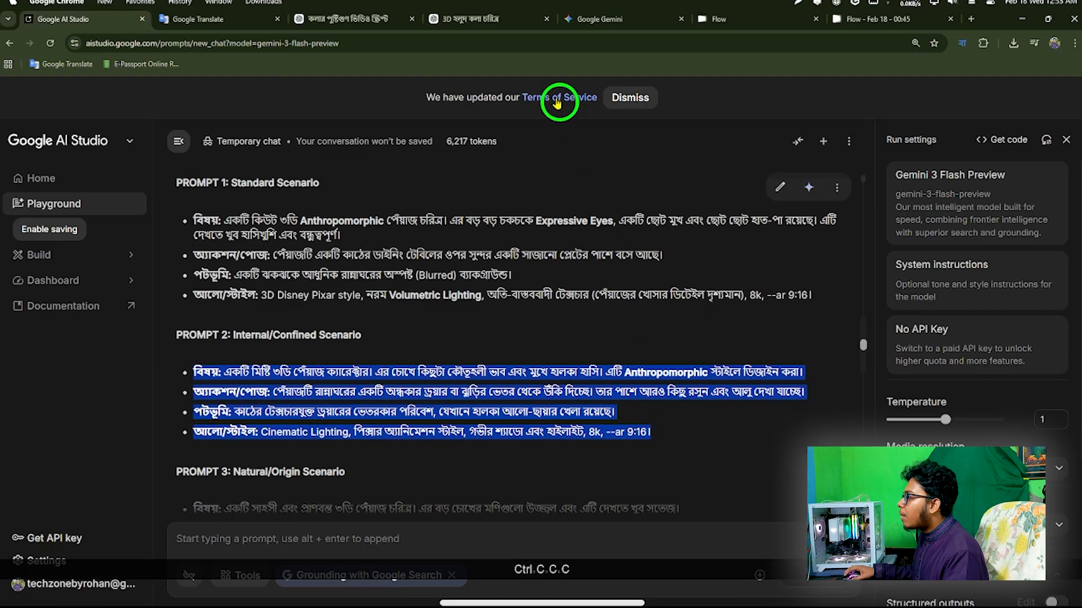
pyautogui.click(480, 21)
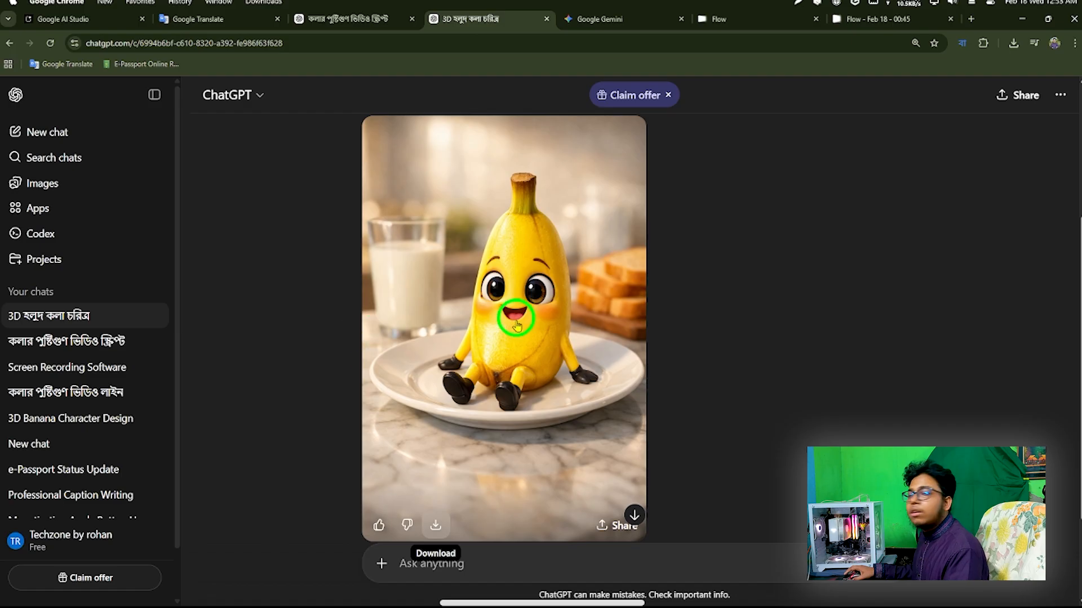
pyautogui.scroll(-2, 516, 327)
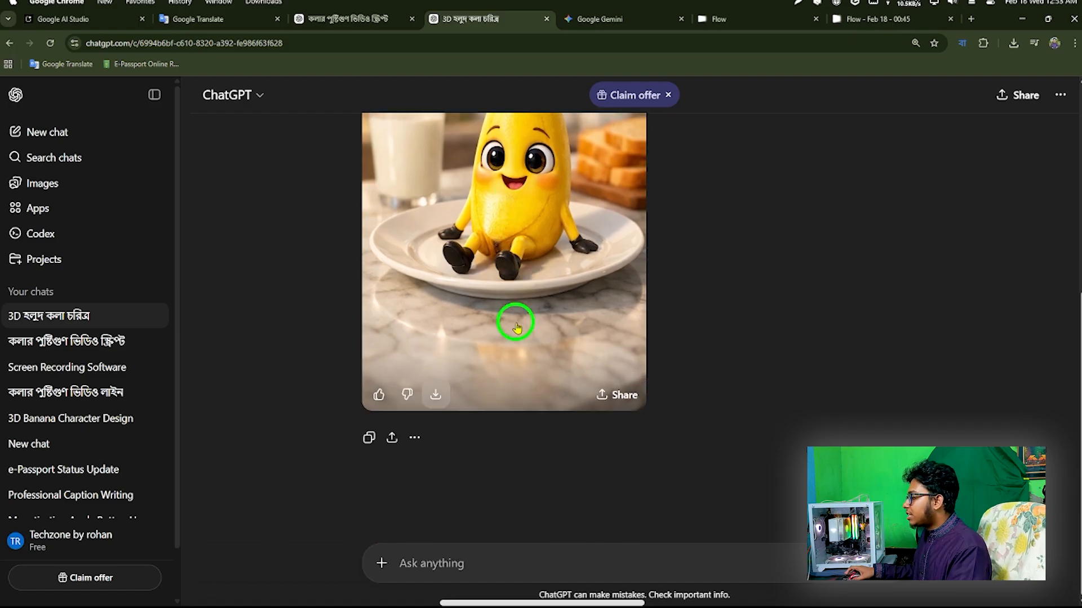
pyautogui.click(381, 563)
pyautogui.click(417, 429)
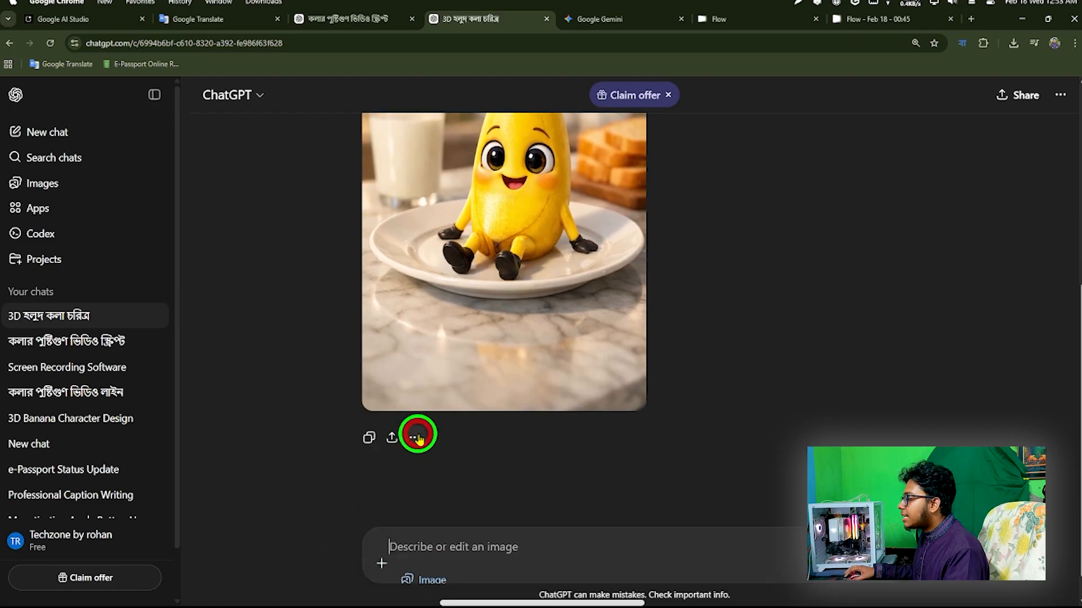
# Step: Start a new ChatGPT chat in Create image mode and submit the copied onion character prompt
pyautogui.click(54, 139)
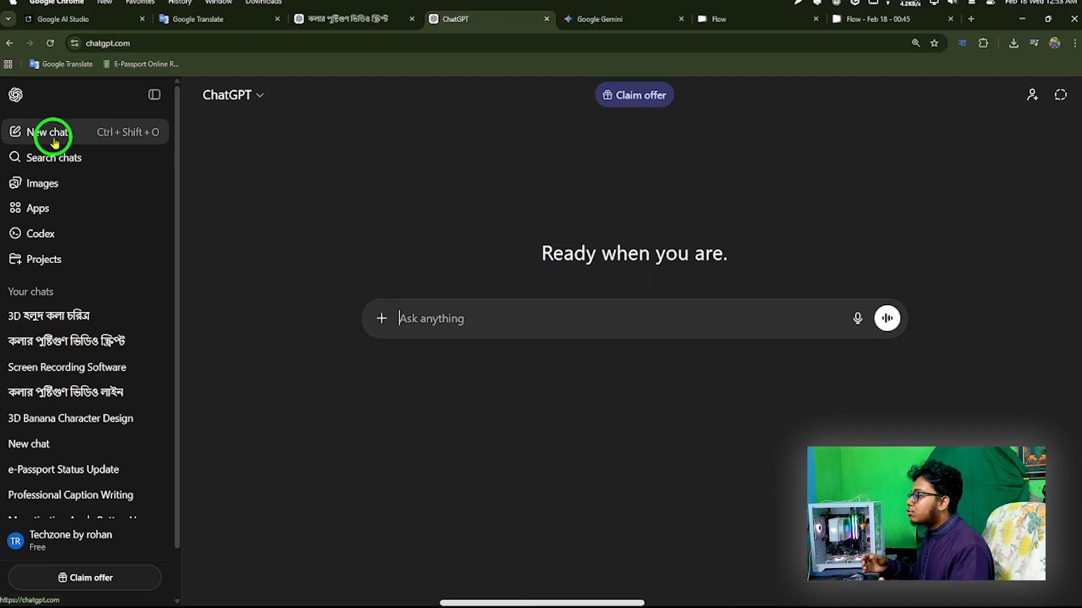
pyautogui.click(381, 318)
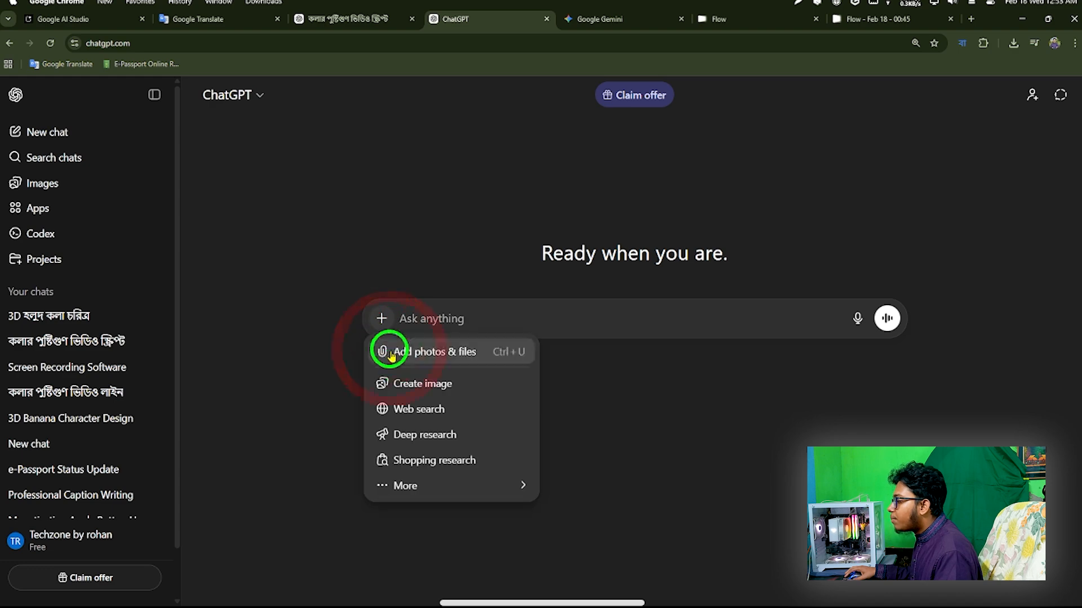
pyautogui.click(406, 383)
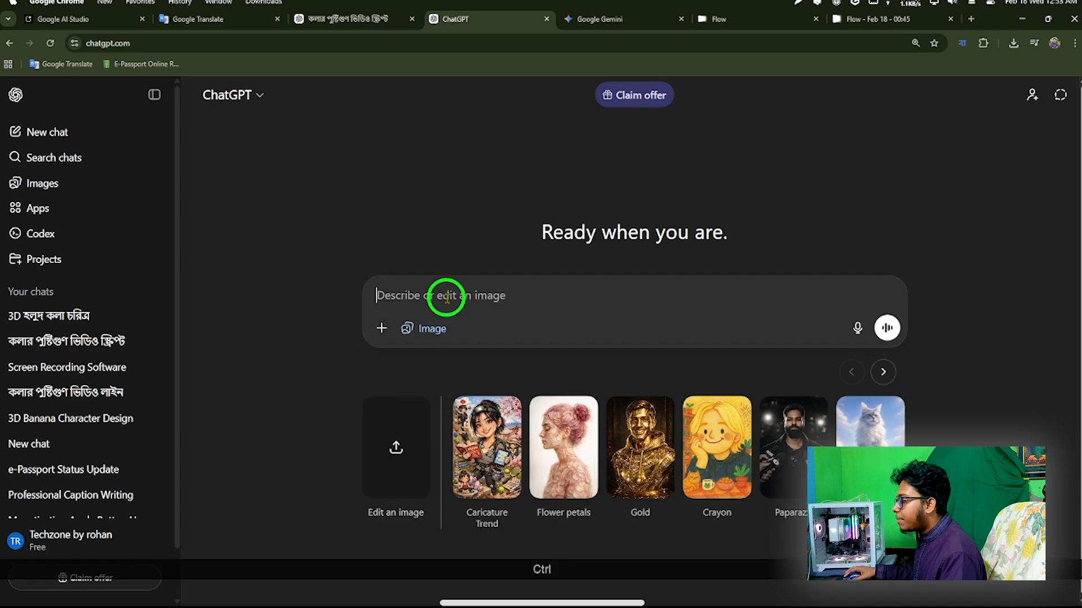
pyautogui.hotkey('ctrl', 'v')
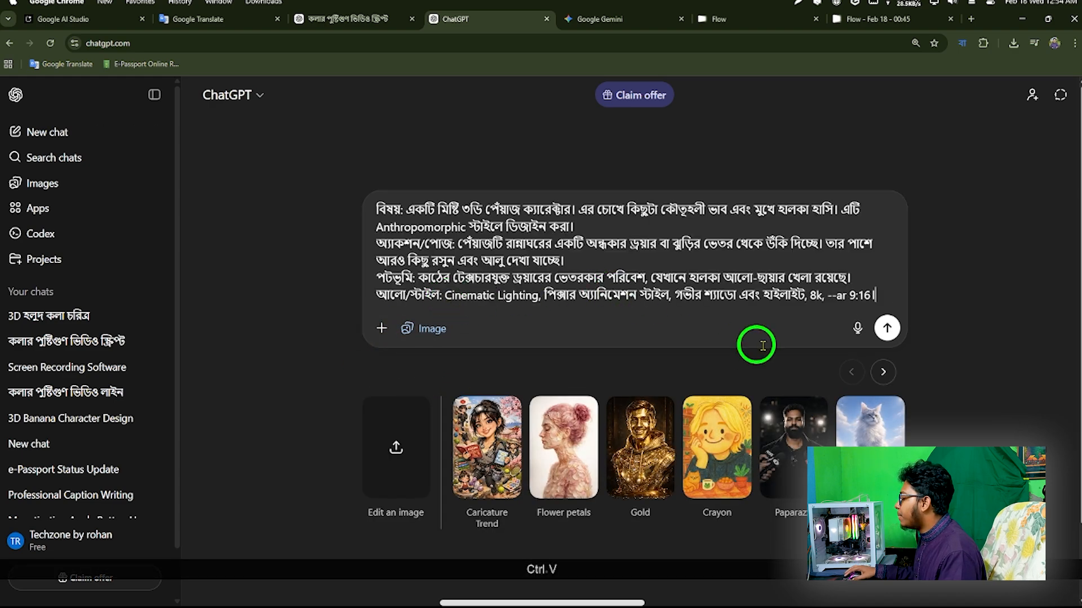
pyautogui.click(887, 328)
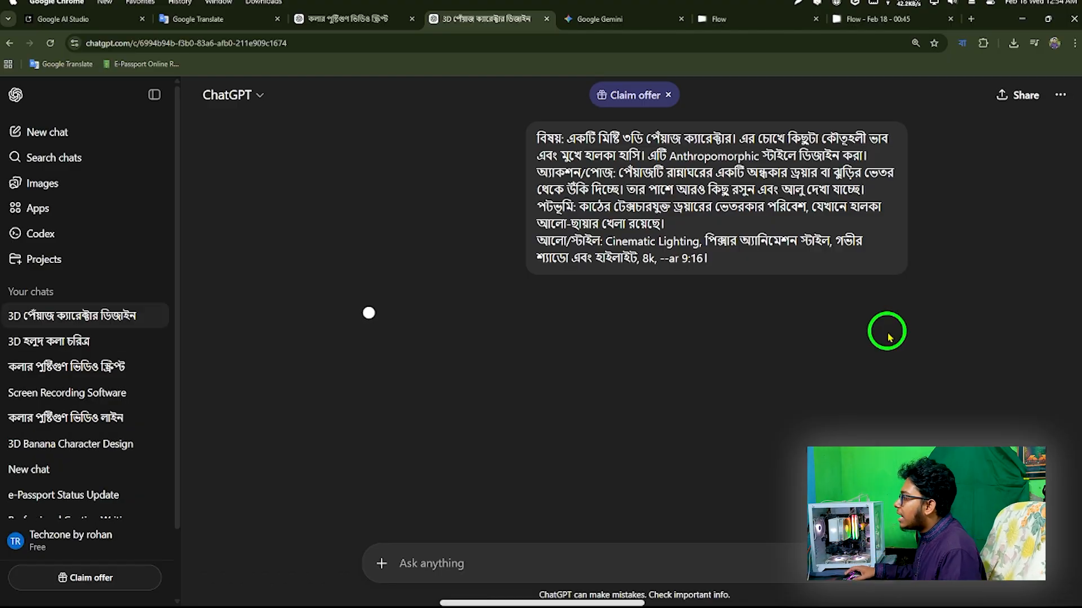
# Step: Switch to Google Gemini and submit the same onion prompt in the existing image chat
pyautogui.click(595, 18)
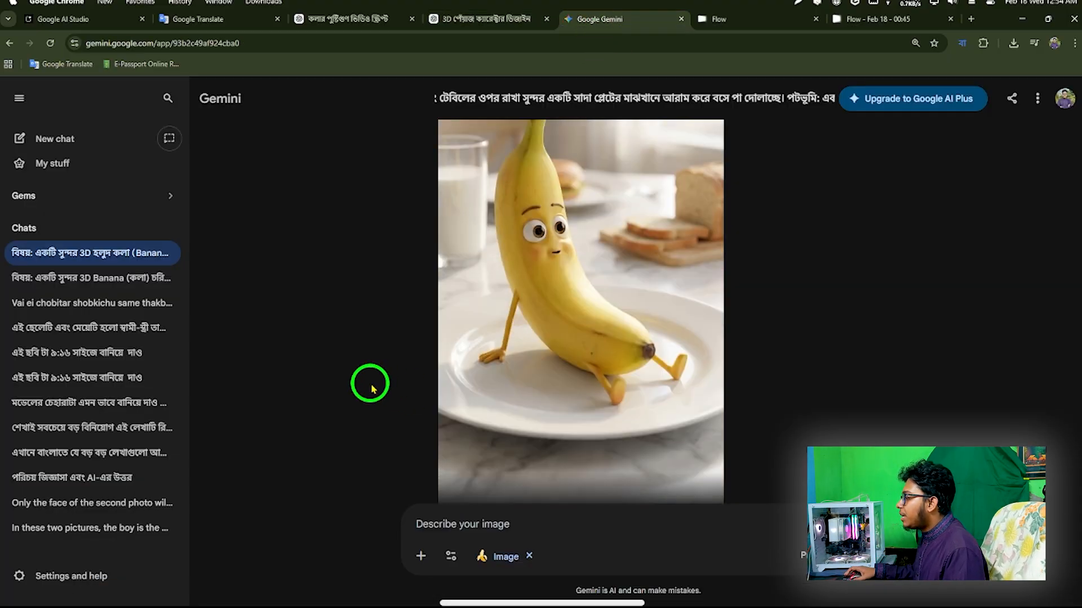
pyautogui.scroll(-3, 366, 381)
pyautogui.hotkey('ctrl', 'v')
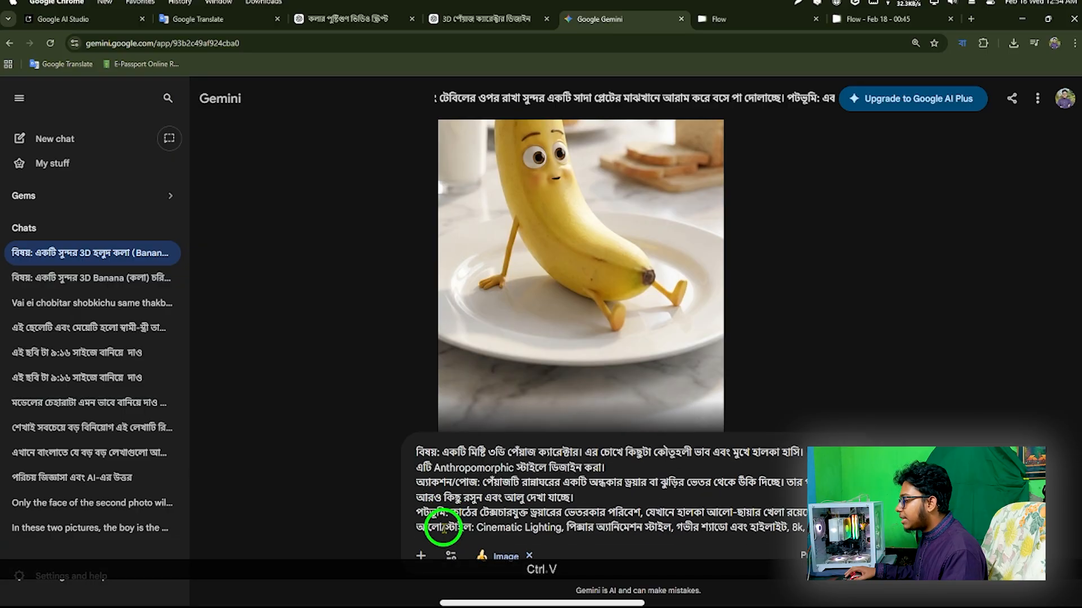
pyautogui.press('Return')
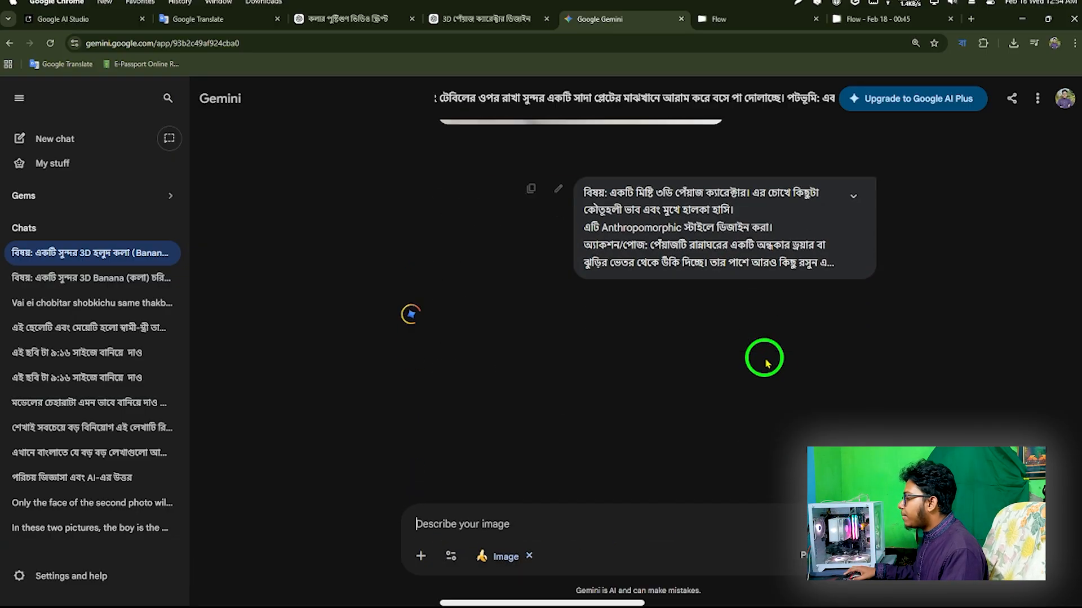
# Step: Check the onion image chat in ChatGPT and open ChatGPT in the Chrome profile marked Work
pyautogui.click(454, 18)
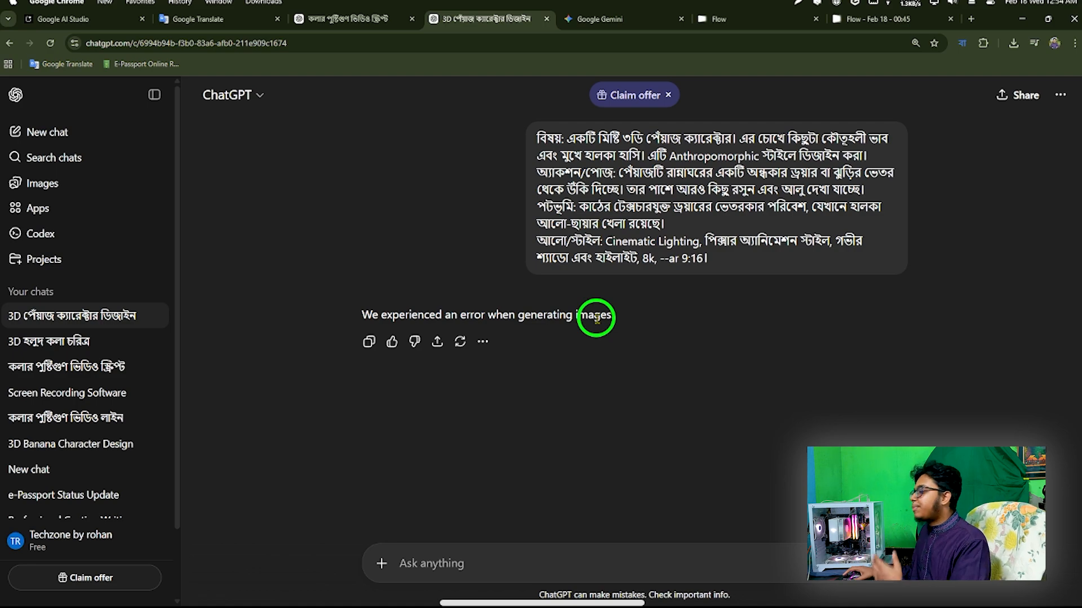
pyautogui.click(971, 19)
pyautogui.click(1045, 50)
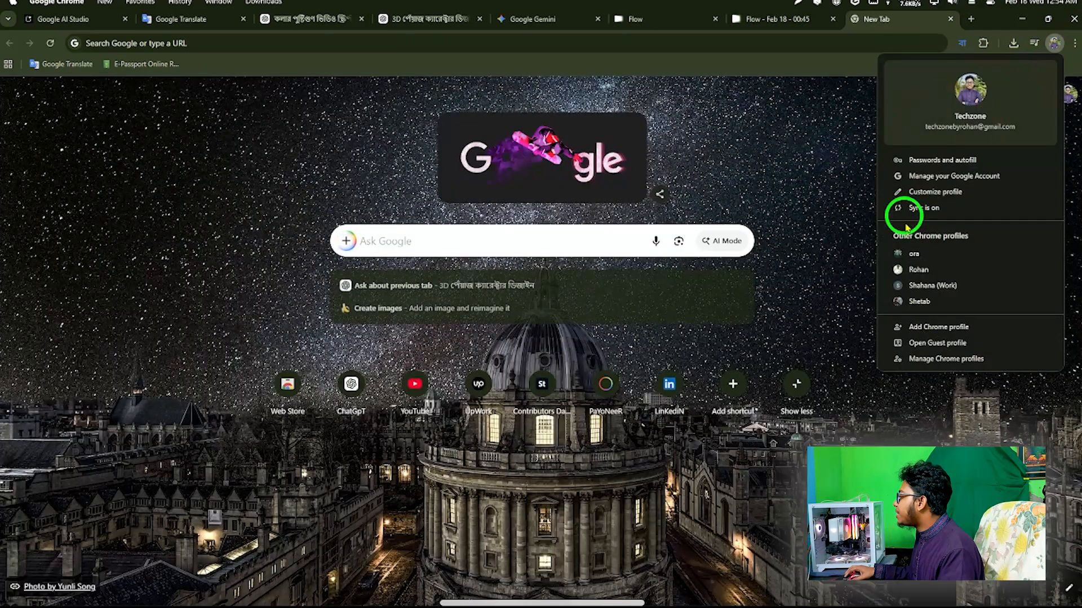
pyautogui.click(888, 297)
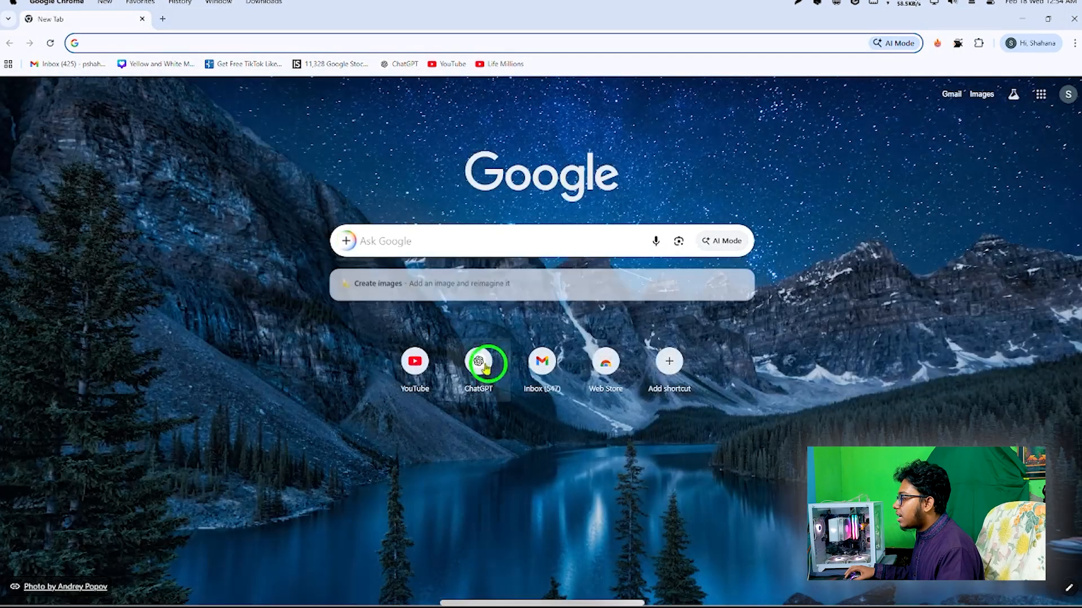
pyautogui.click(484, 365)
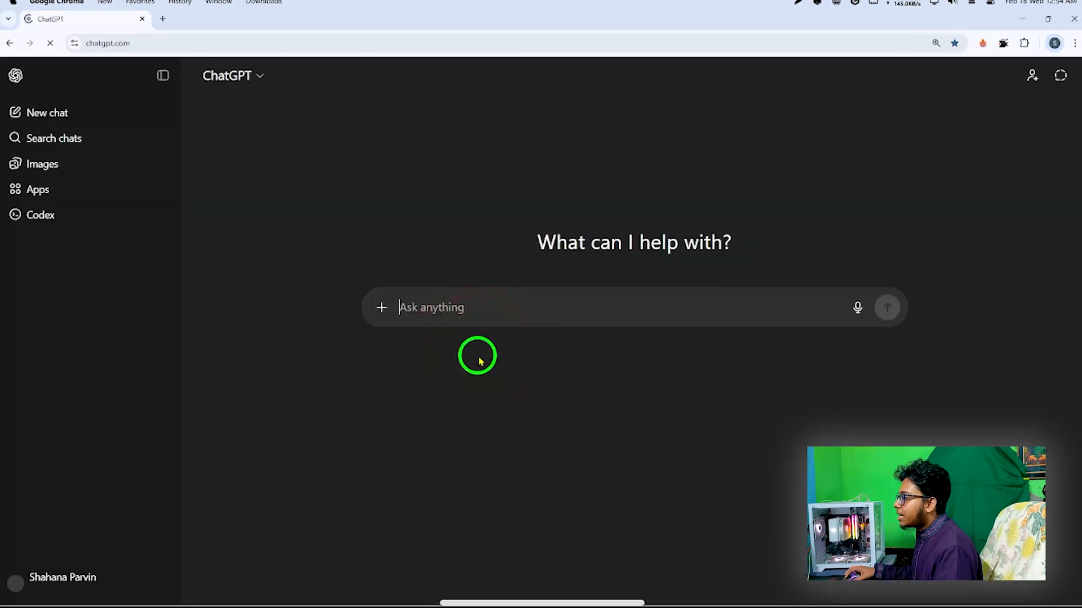
# Step: Paste the copied onion character prompt into the new chat and submit it in Create image mode
pyautogui.hotkey('ctrl', 'v')
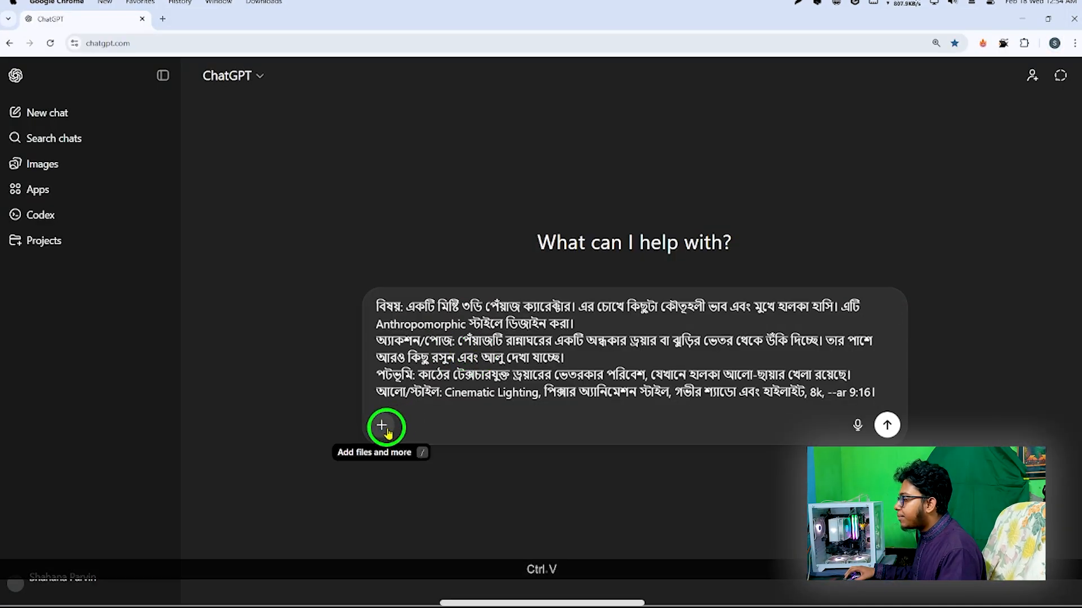
pyautogui.click(382, 424)
pyautogui.click(412, 290)
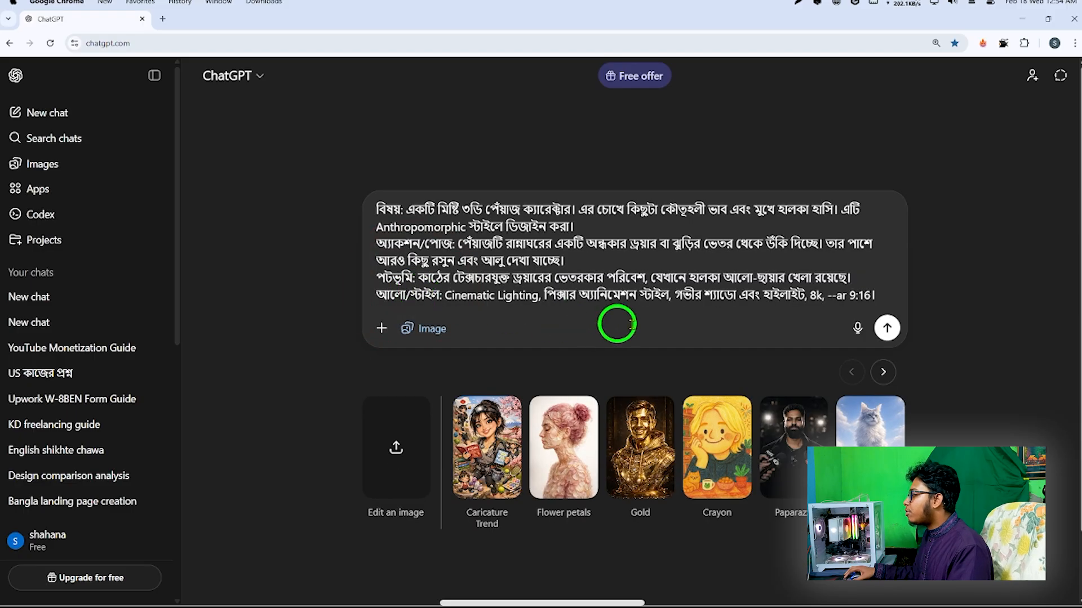
pyautogui.click(887, 328)
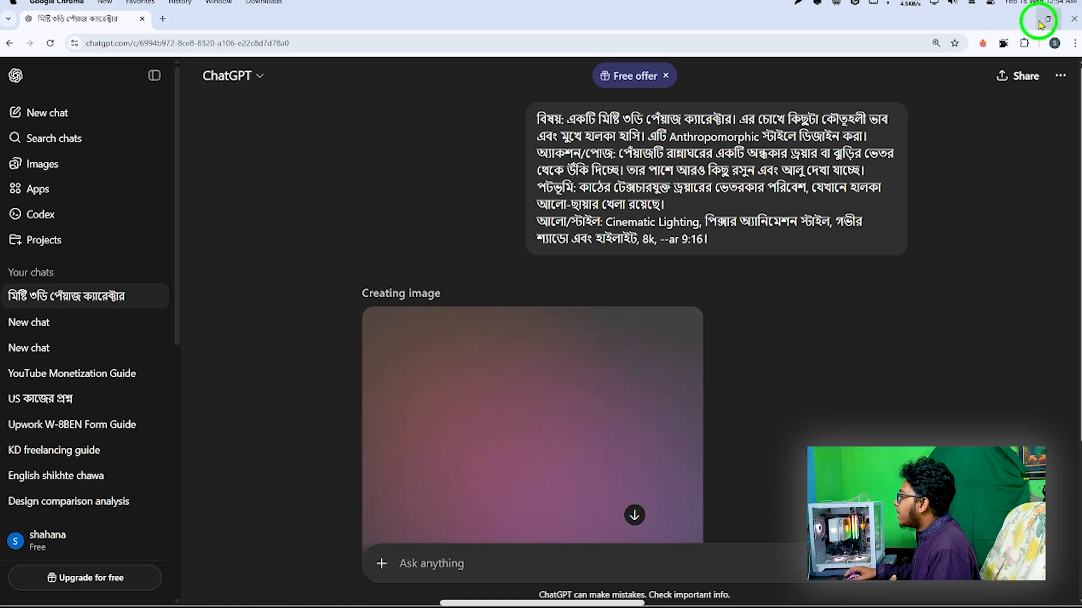
# Step: Return to Gemini in the original Chrome profile and download the generated onion image
pyautogui.click(1021, 19)
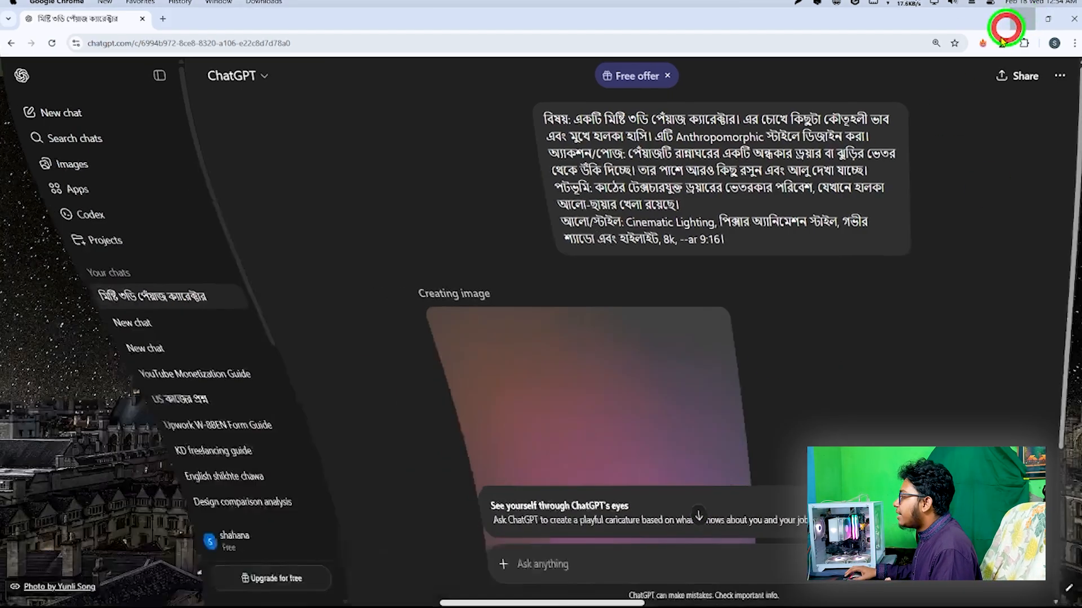
pyautogui.click(529, 20)
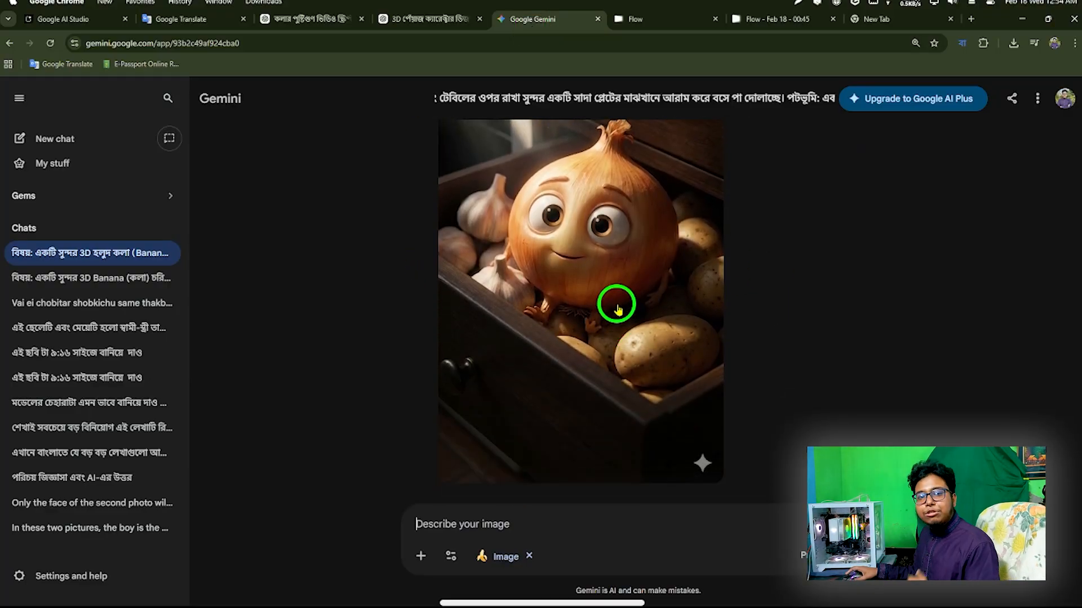
pyautogui.scroll(-1, 618, 309)
pyautogui.scroll(4, 618, 307)
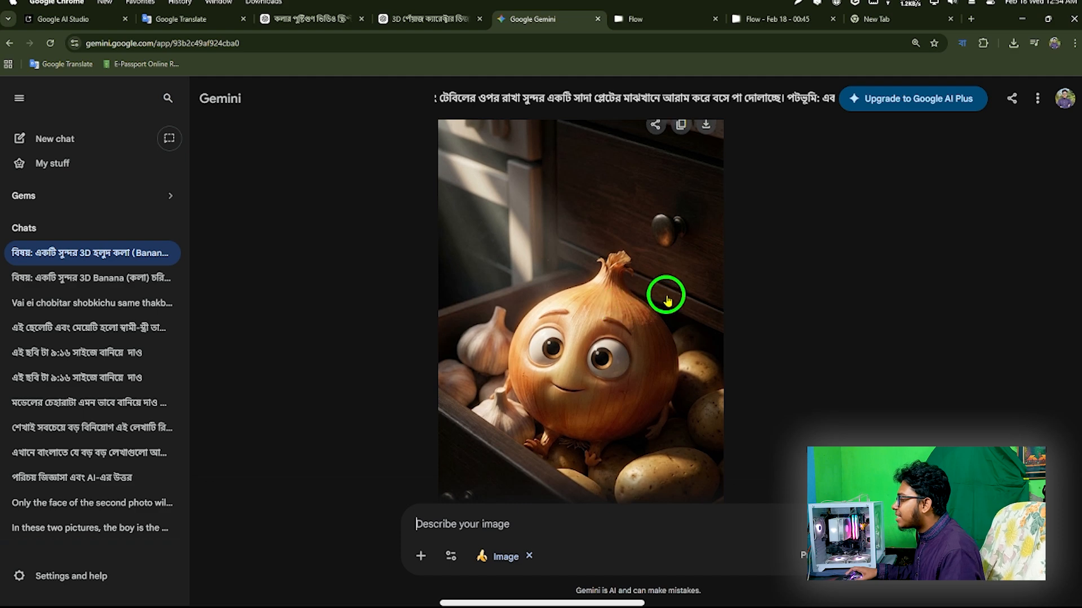
pyautogui.click(705, 178)
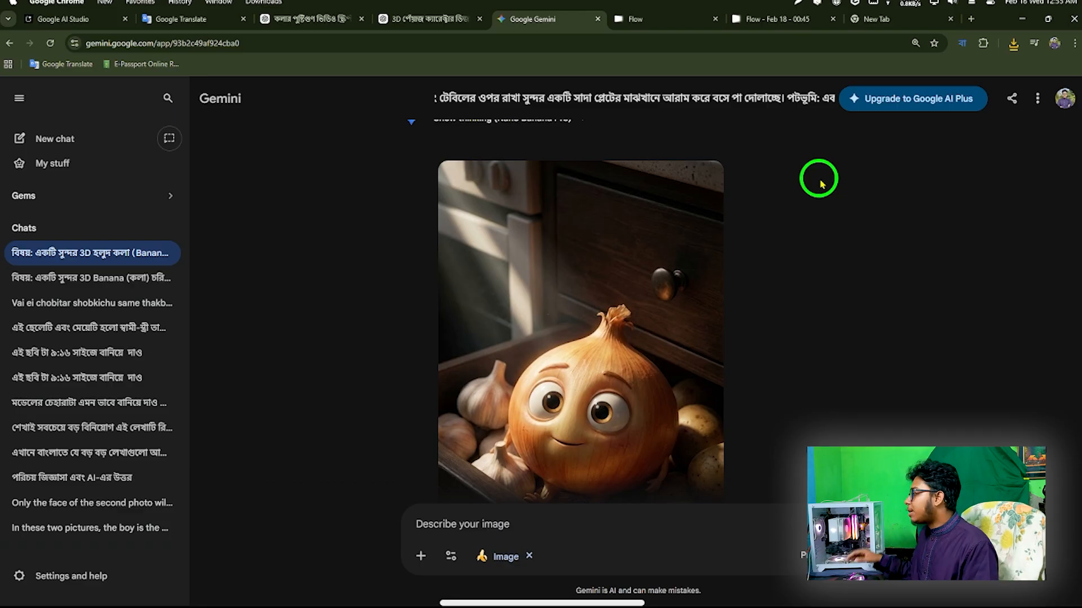
# Step: Download the generated onion image from the Work profile's ChatGPT chat and close that browser window
pyautogui.click(1021, 19)
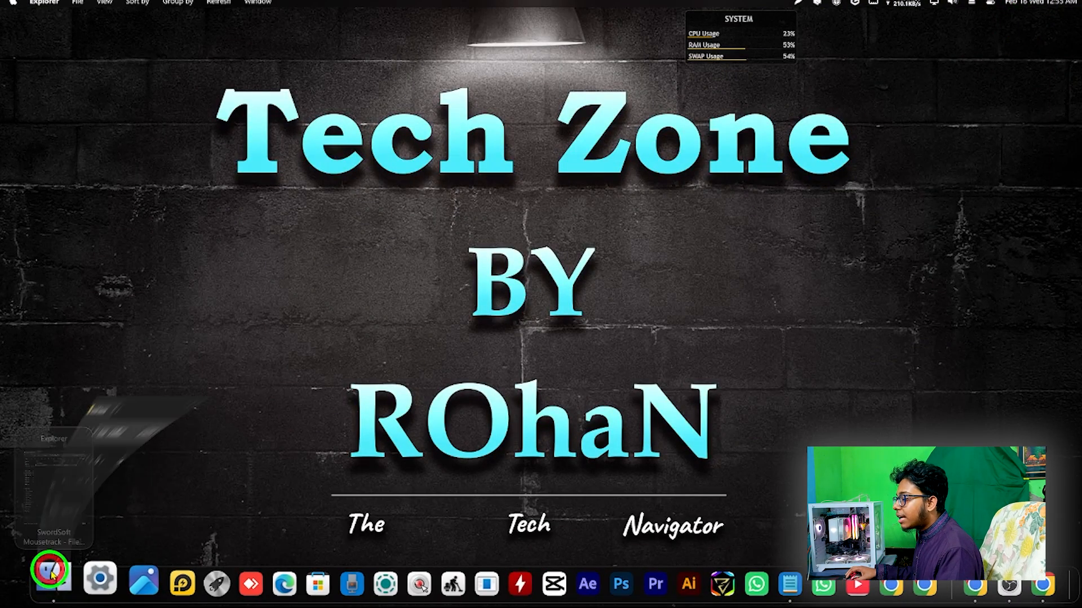
pyautogui.click(51, 594)
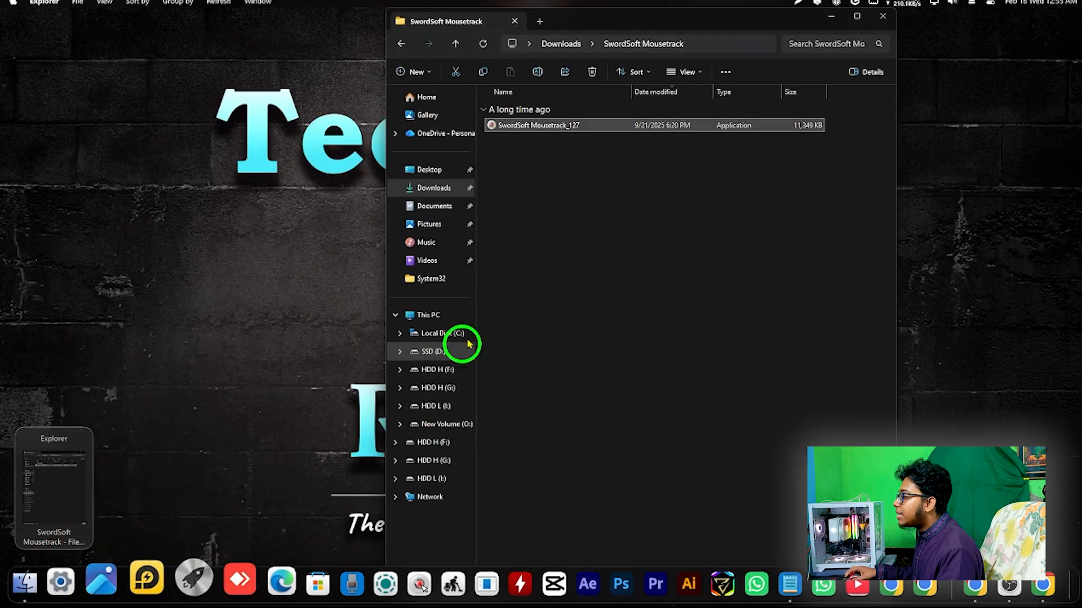
pyautogui.click(832, 17)
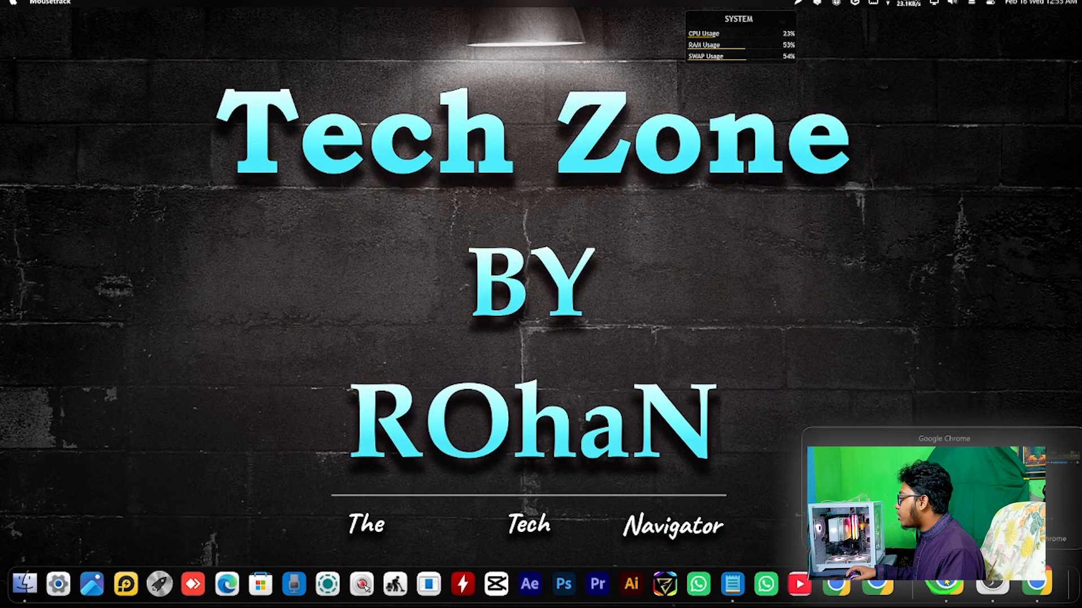
pyautogui.click(884, 496)
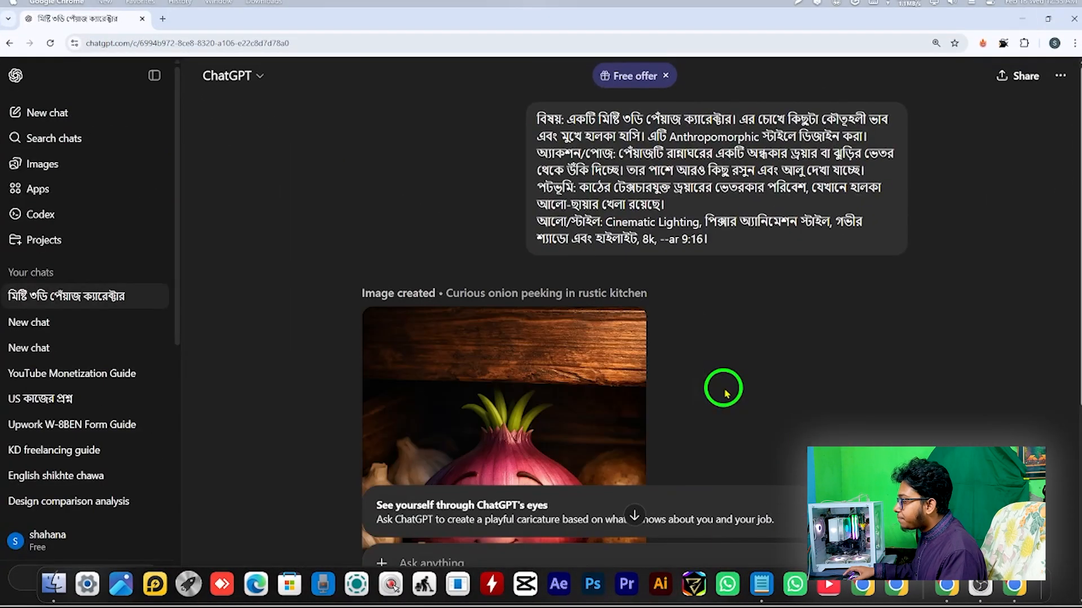
pyautogui.scroll(-4, 724, 390)
pyautogui.scroll(-2, 725, 395)
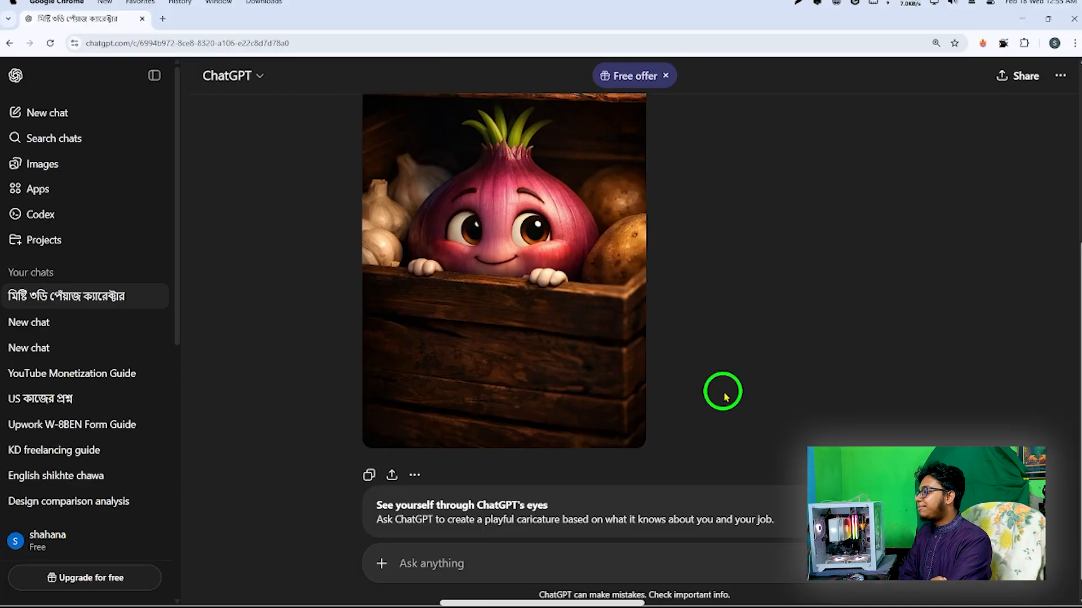
pyautogui.scroll(3, 541, 355)
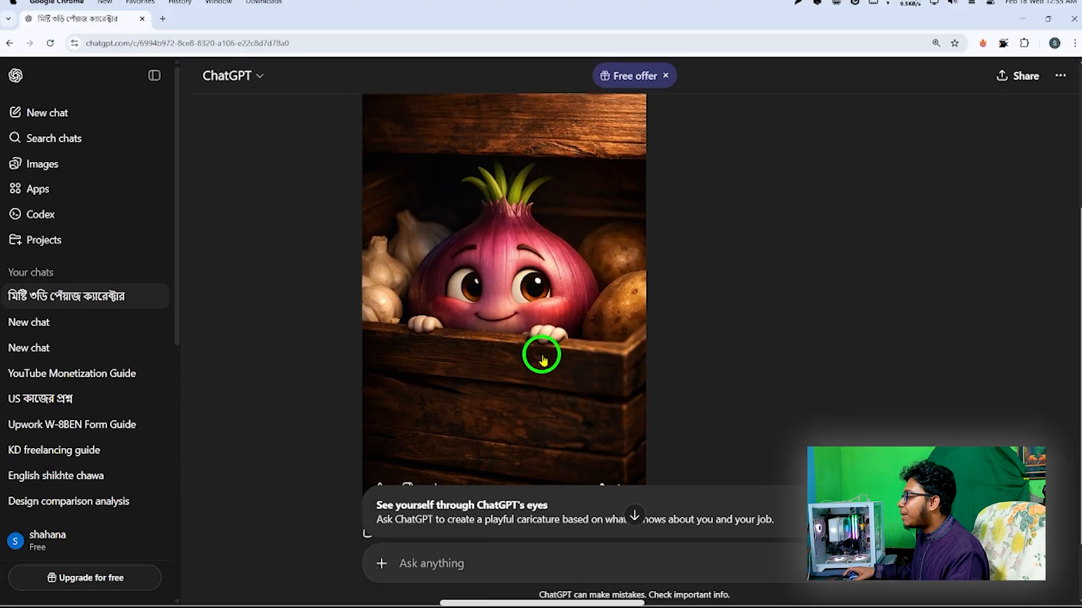
pyautogui.scroll(-3, 563, 327)
pyautogui.click(434, 409)
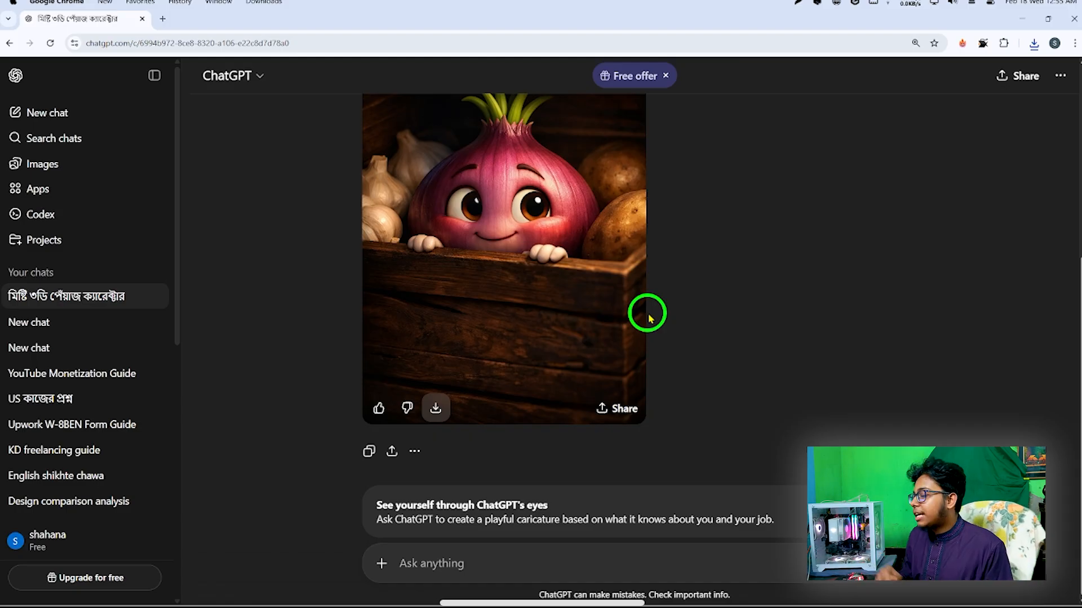
pyautogui.scroll(3, 660, 310)
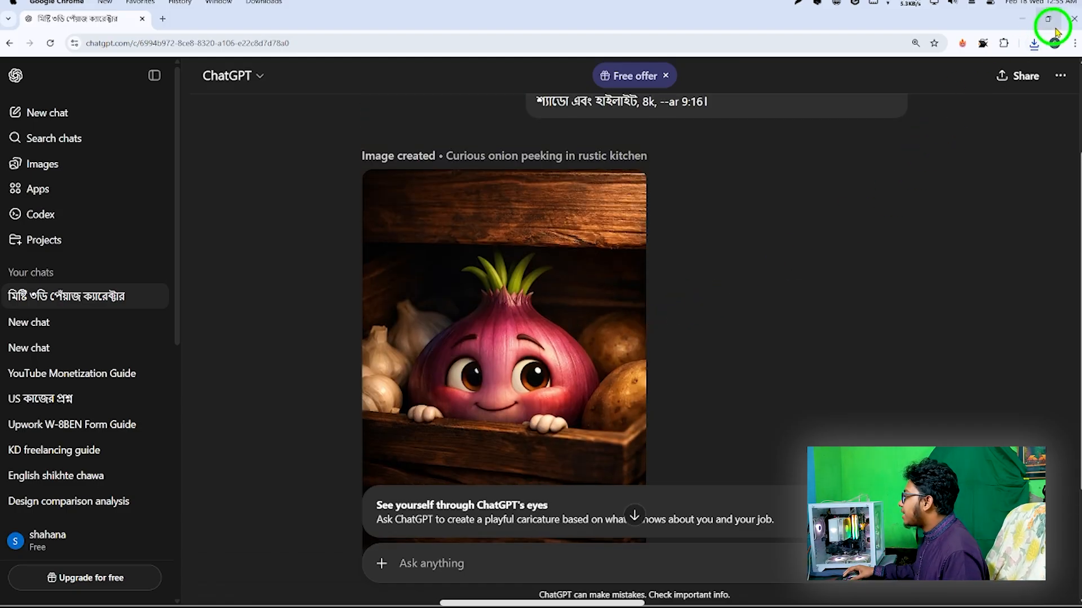
pyautogui.click(1070, 19)
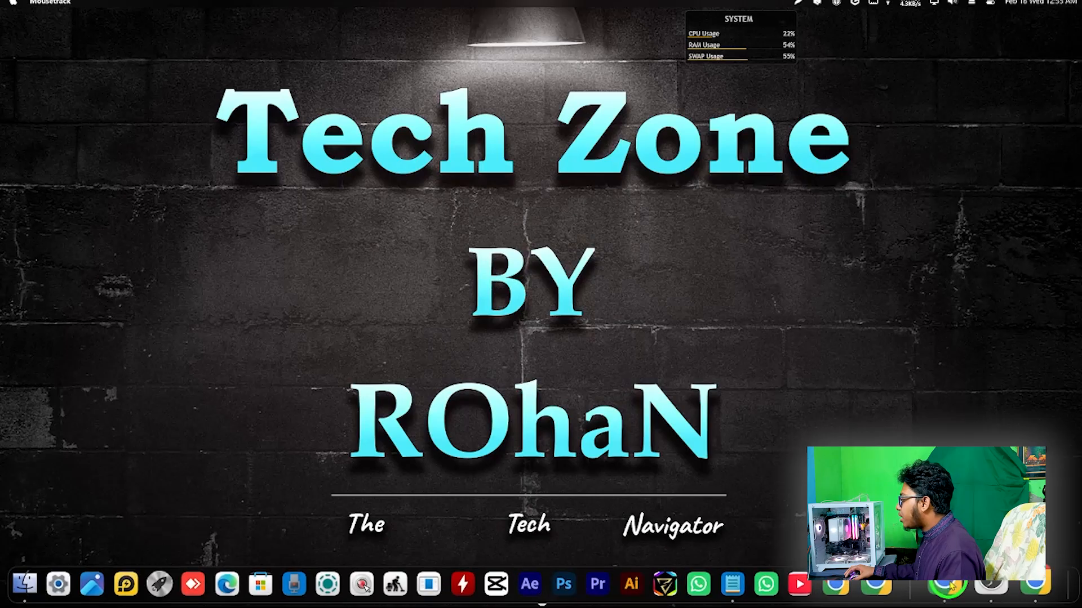
# Step: Copy the full Bengali onion video prompt from Google Translate and paste it into the Frames to Video prompt in Flow
pyautogui.click(946, 586)
pyautogui.scroll(-3, 789, 304)
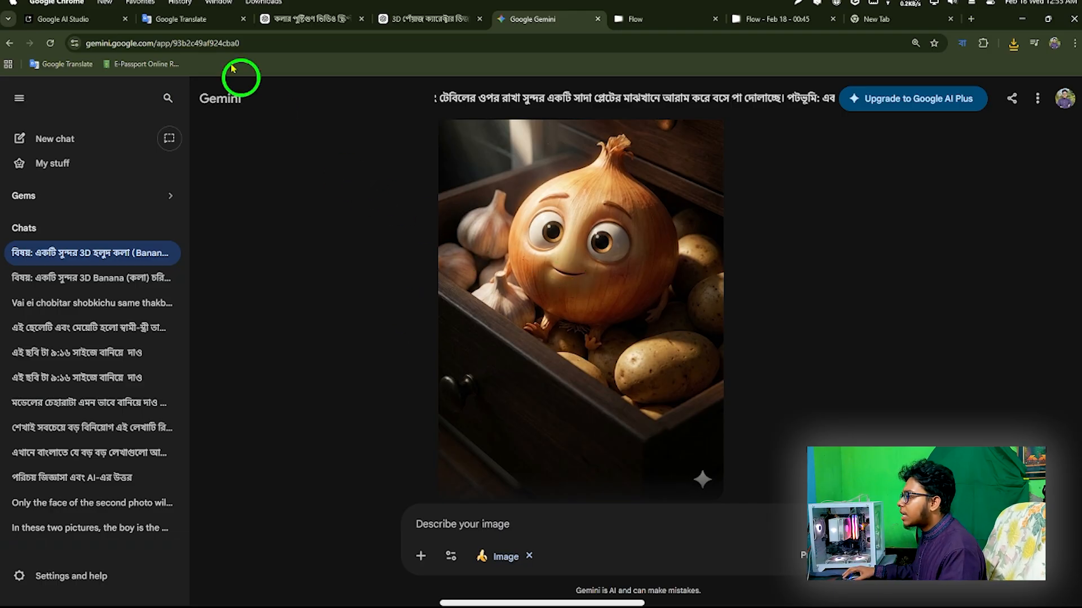
pyautogui.click(181, 17)
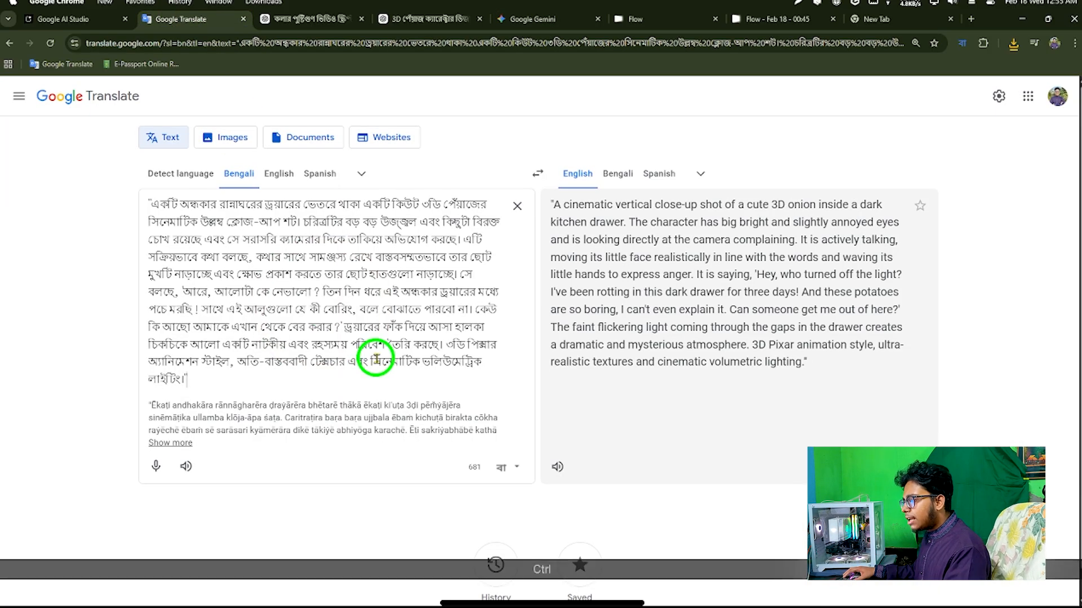
pyautogui.hotkey('ctrl', 'a')
pyautogui.hotkey('ctrl', 'c')
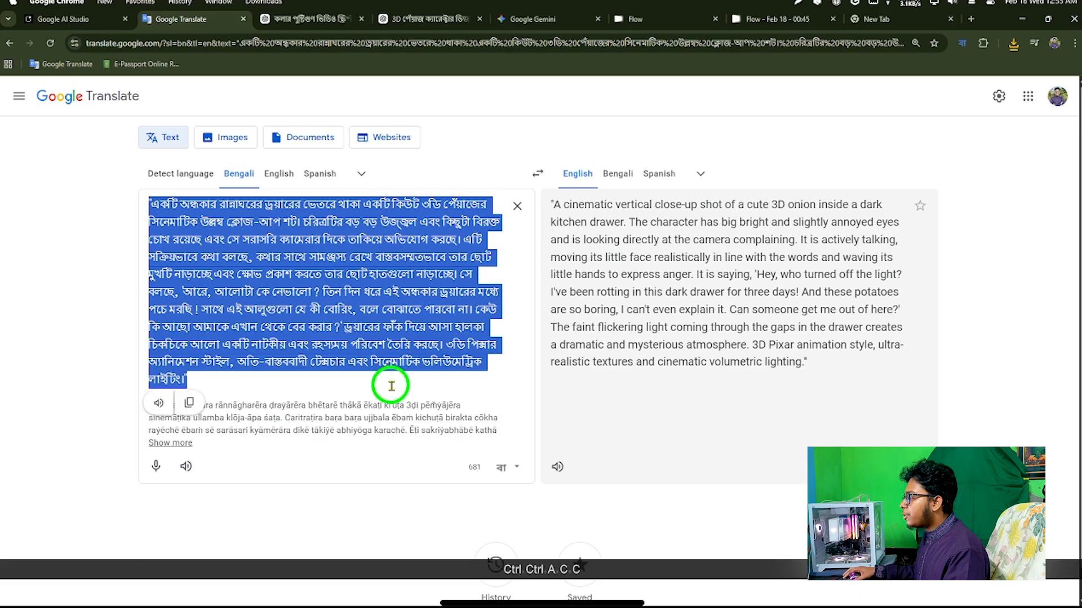
pyautogui.click(768, 20)
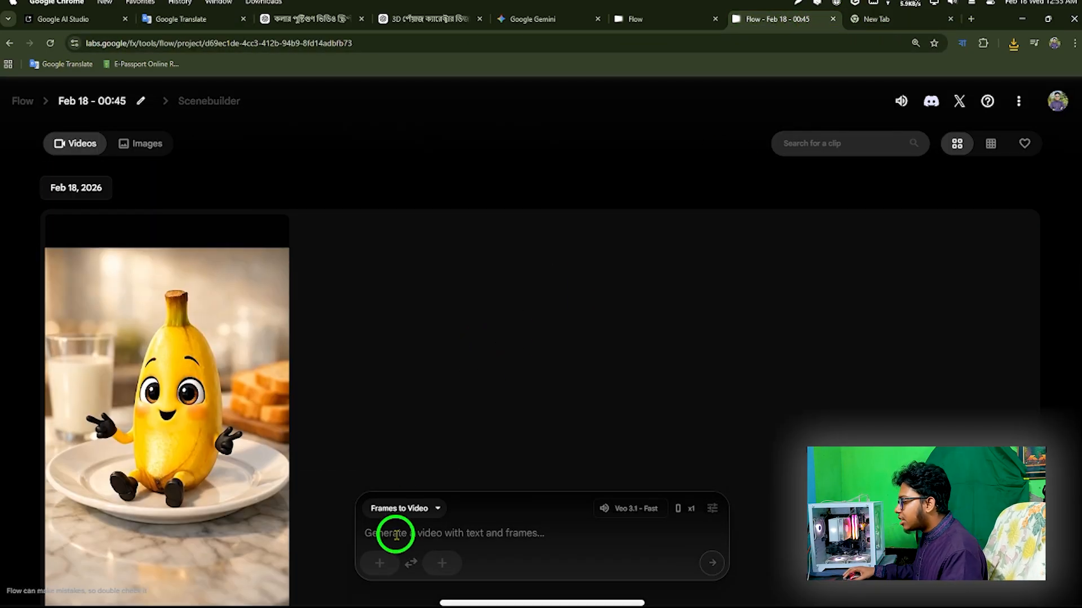
pyautogui.hotkey('ctrl', 'v')
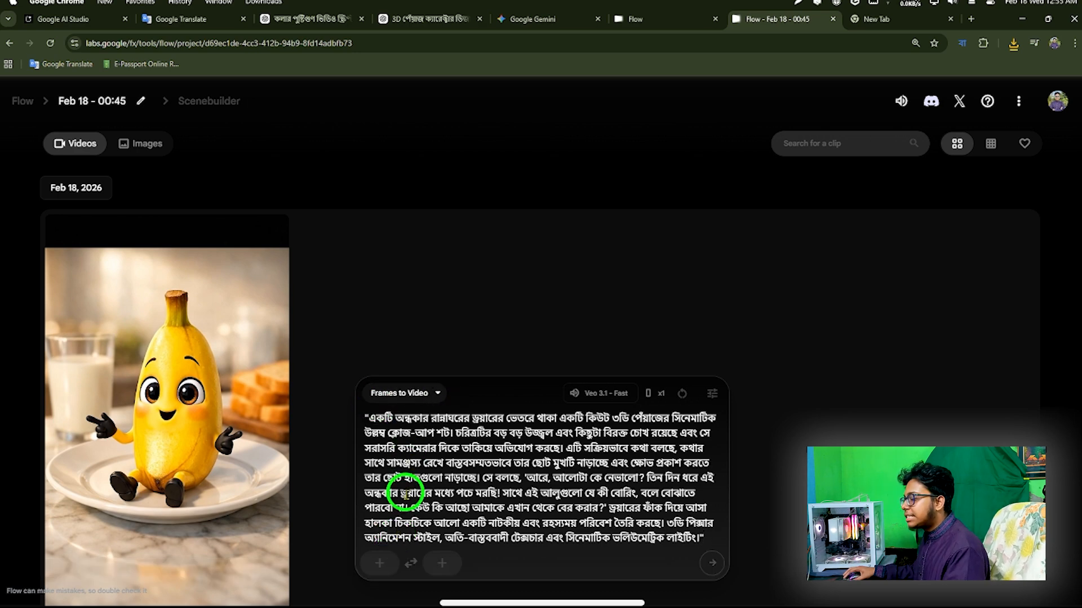
# Step: Upload "ChatGPT Image Feb 18, 2026, 12_55_25 AM" as the start frame, accept the Portrait crop, and generate the onion video
pyautogui.click(379, 563)
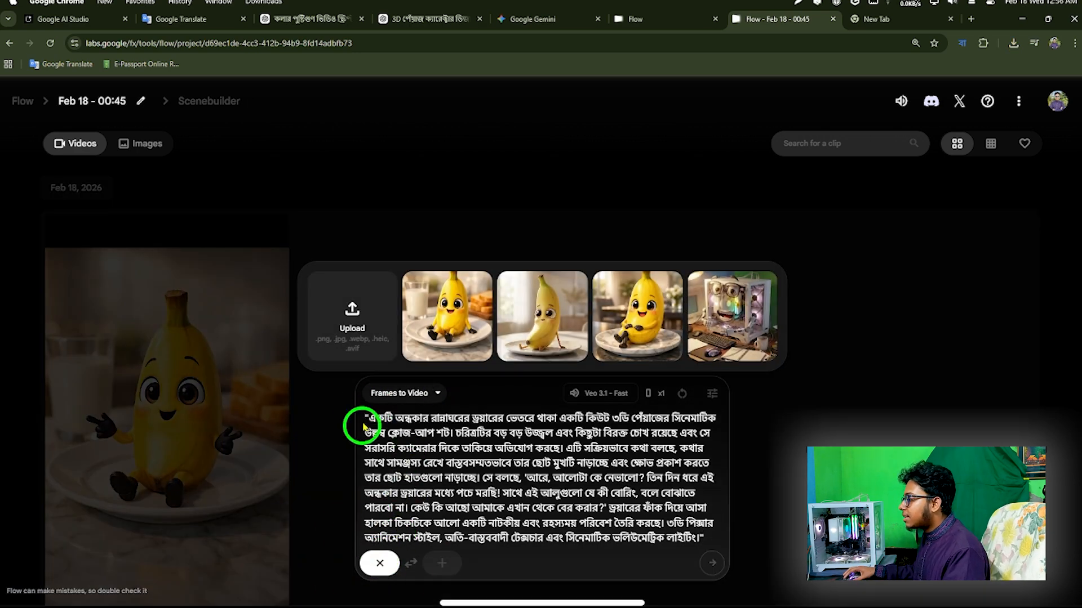
pyautogui.click(352, 320)
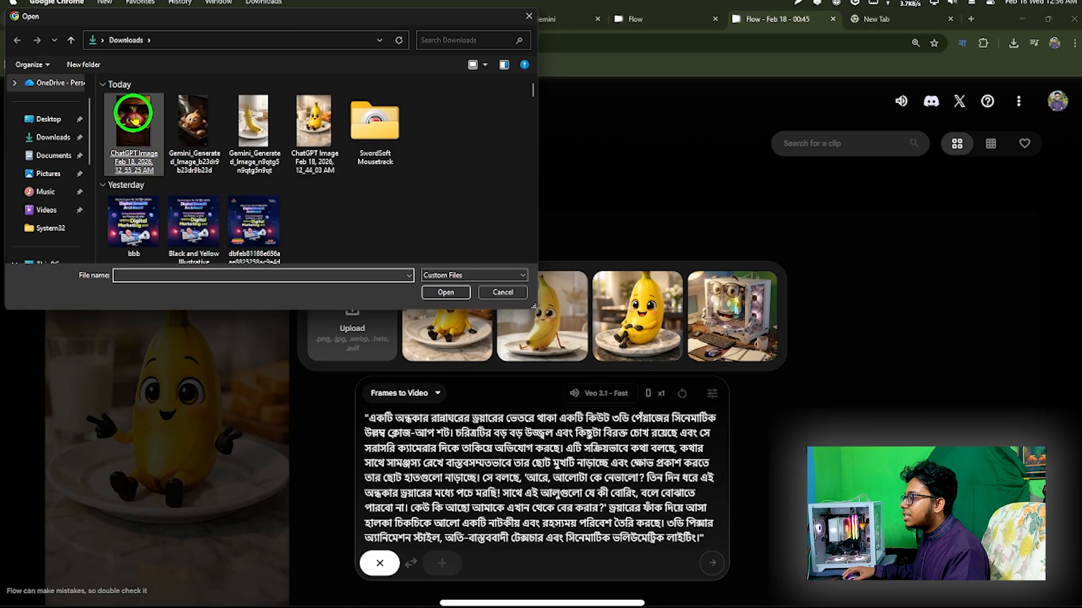
pyautogui.doubleClick(135, 119)
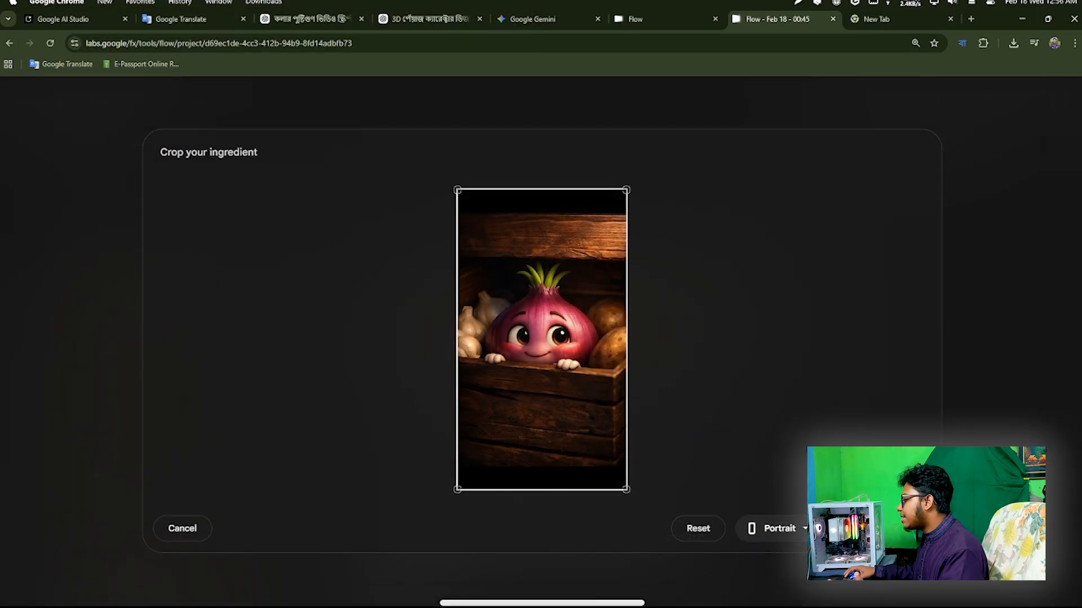
pyautogui.click(878, 528)
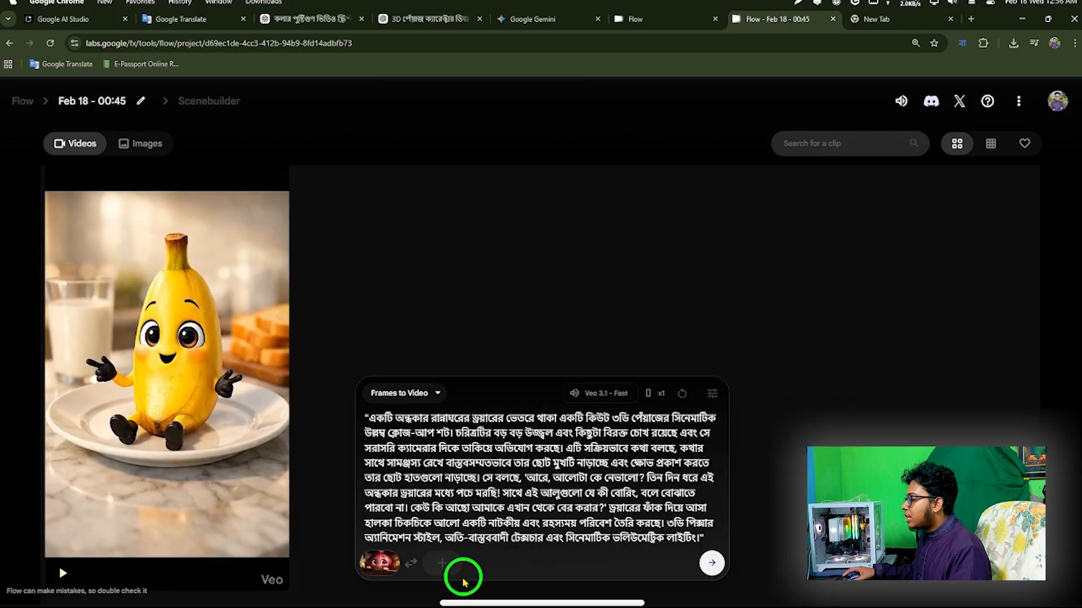
pyautogui.moveTo(389, 561)
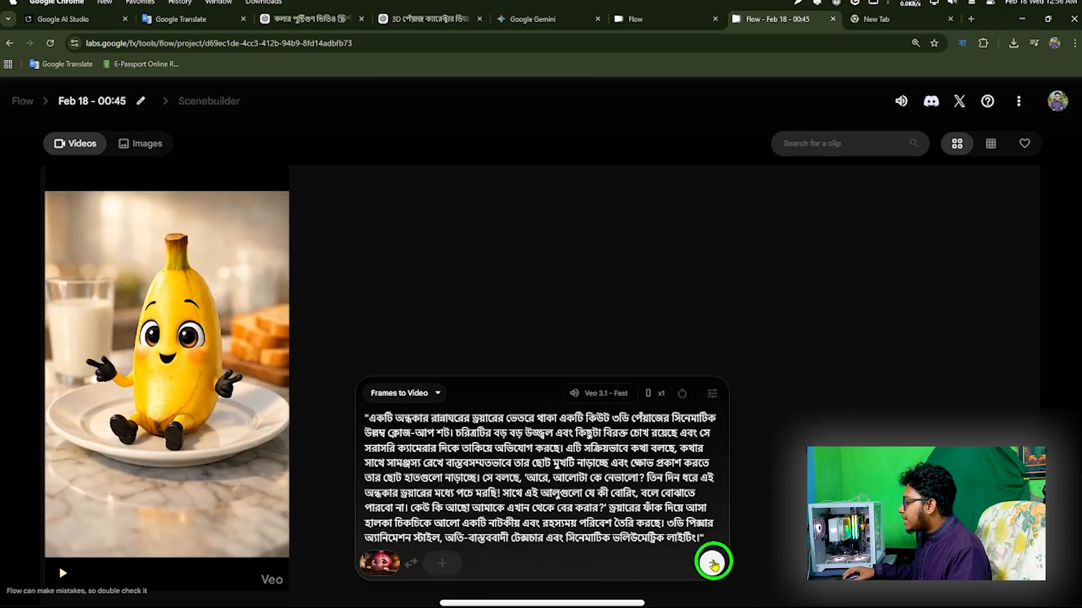
pyautogui.click(709, 564)
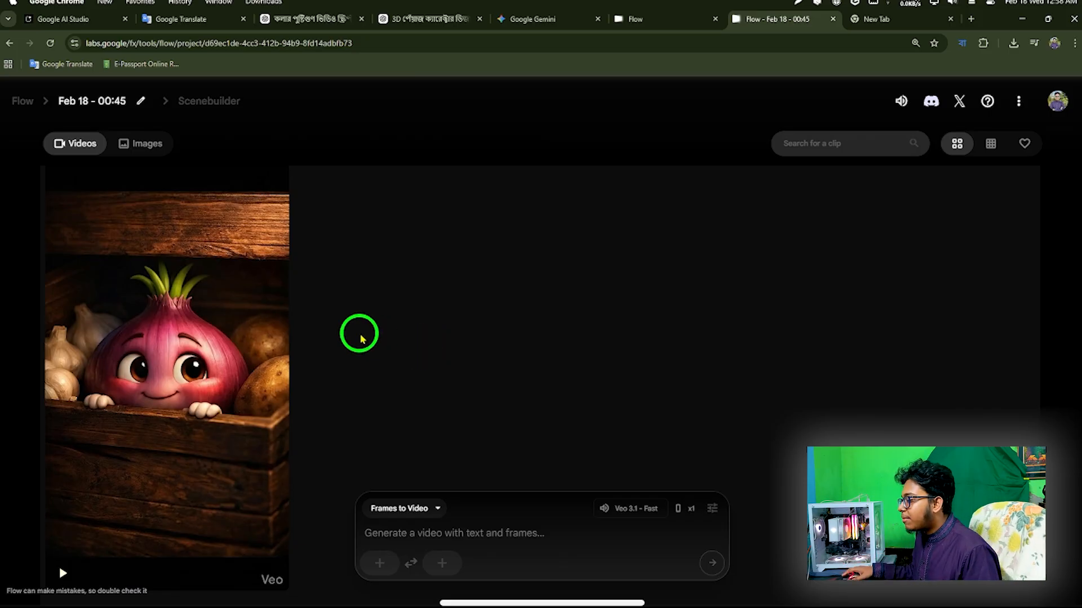
# Step: Play the generated onion video to check its speech and animation, and pause it
pyautogui.scroll(-2, 360, 336)
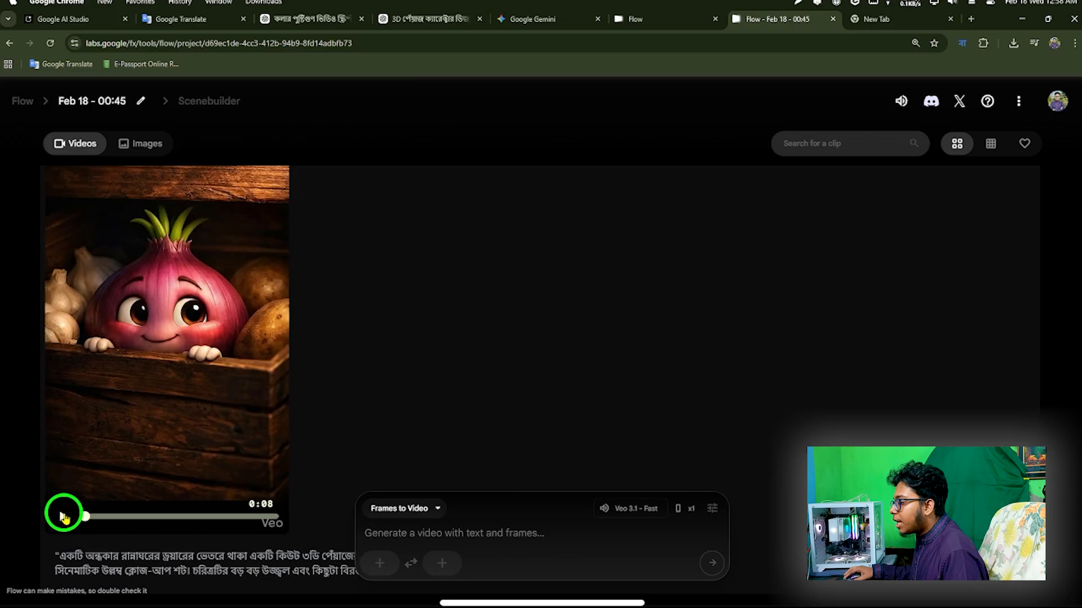
pyautogui.click(64, 518)
pyautogui.scroll(2, 392, 377)
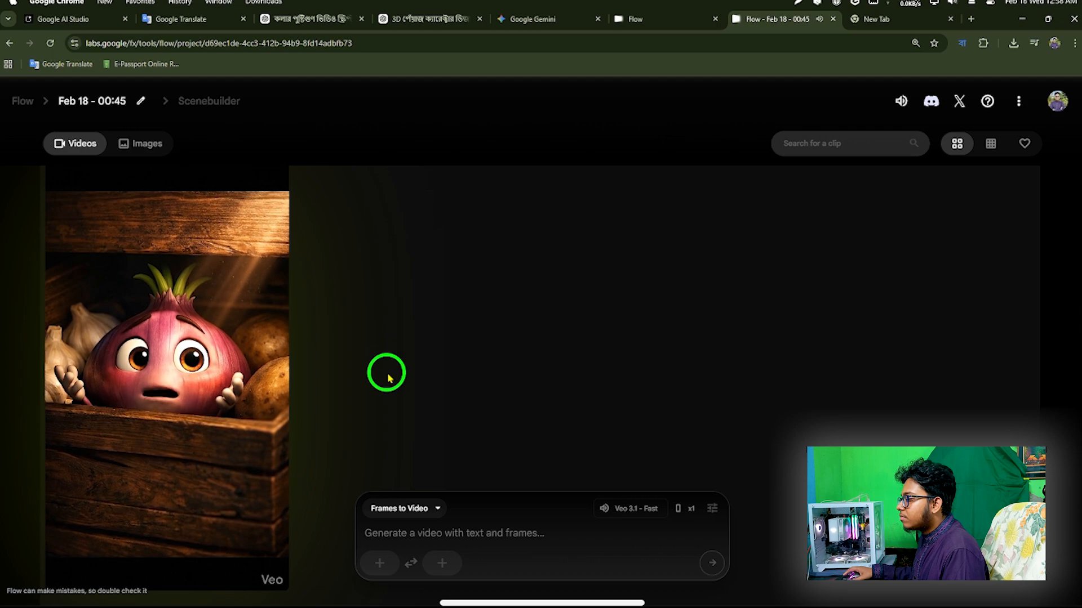
pyautogui.scroll(-2, 151, 420)
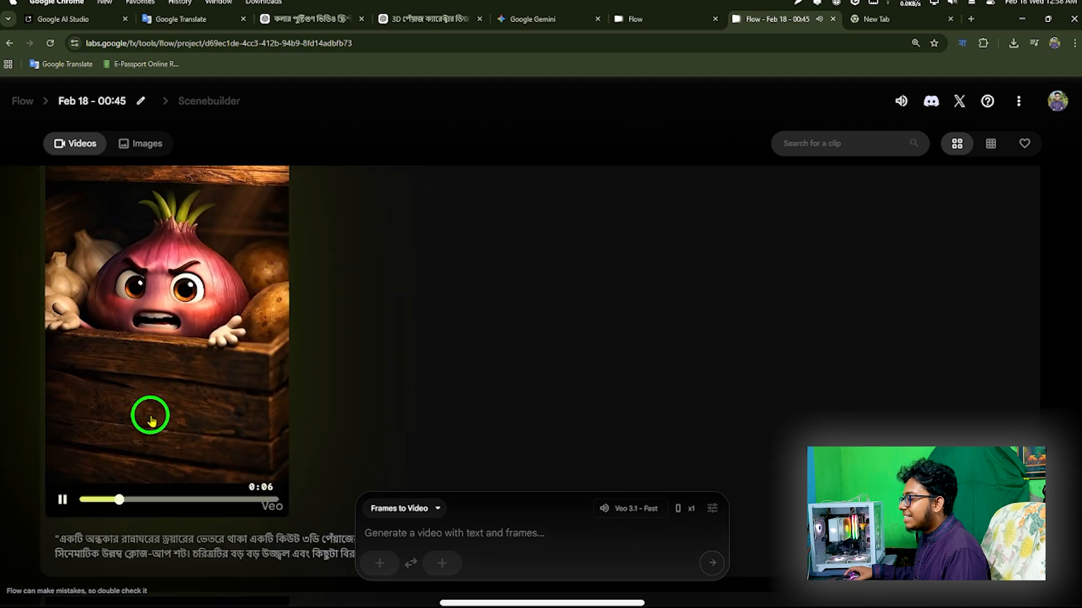
pyautogui.scroll(-1, 151, 420)
pyautogui.click(66, 463)
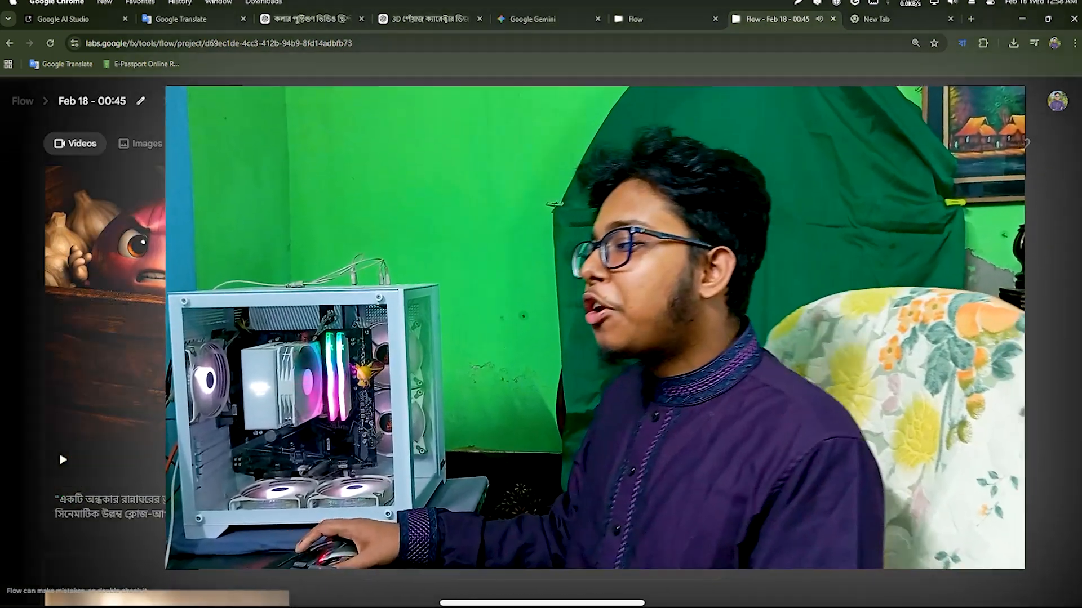